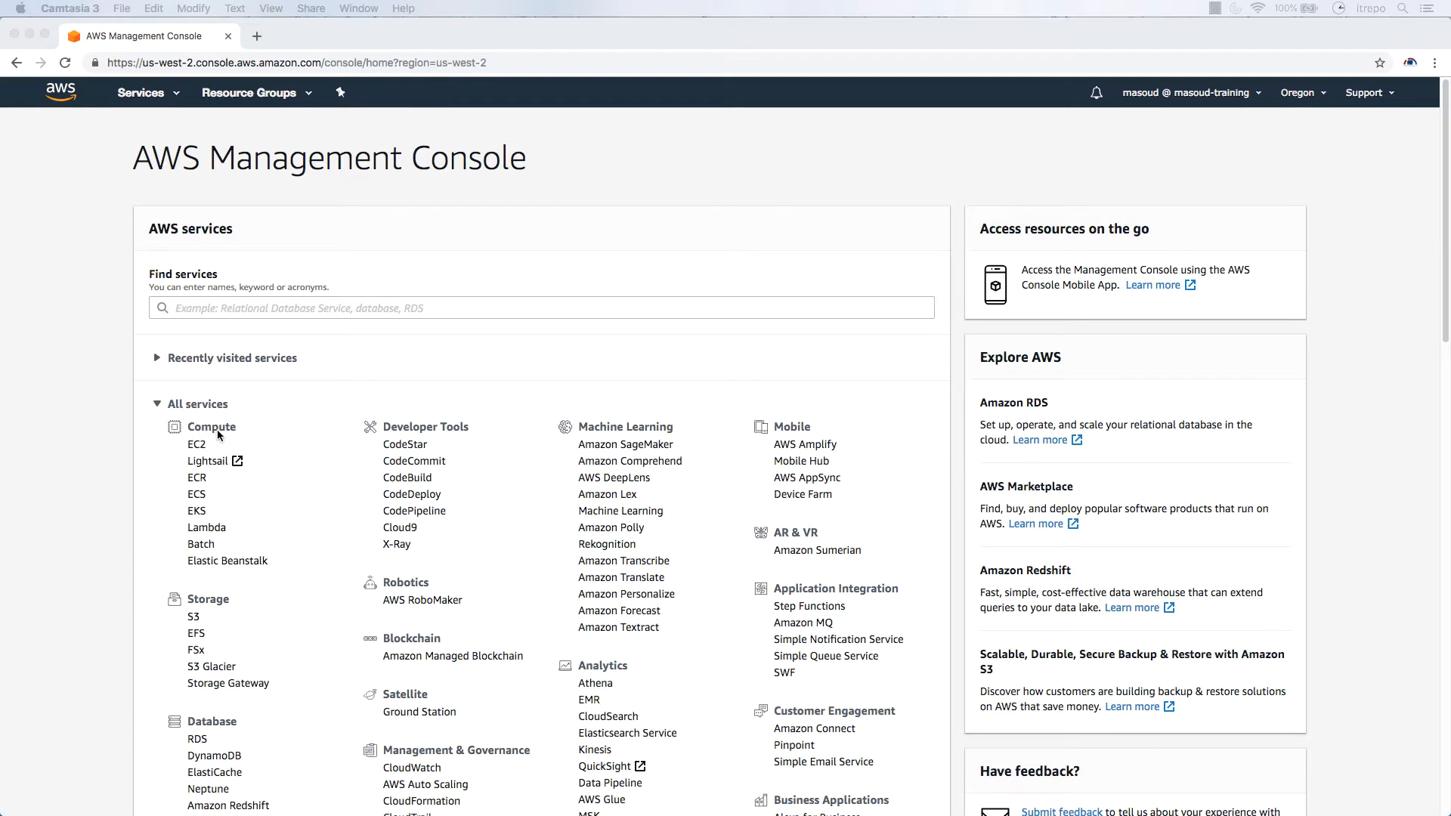
- Search the AWS services for ec2 and open the EC2 dashboard
{"action": "left_click", "coordinate": [119, 452]}
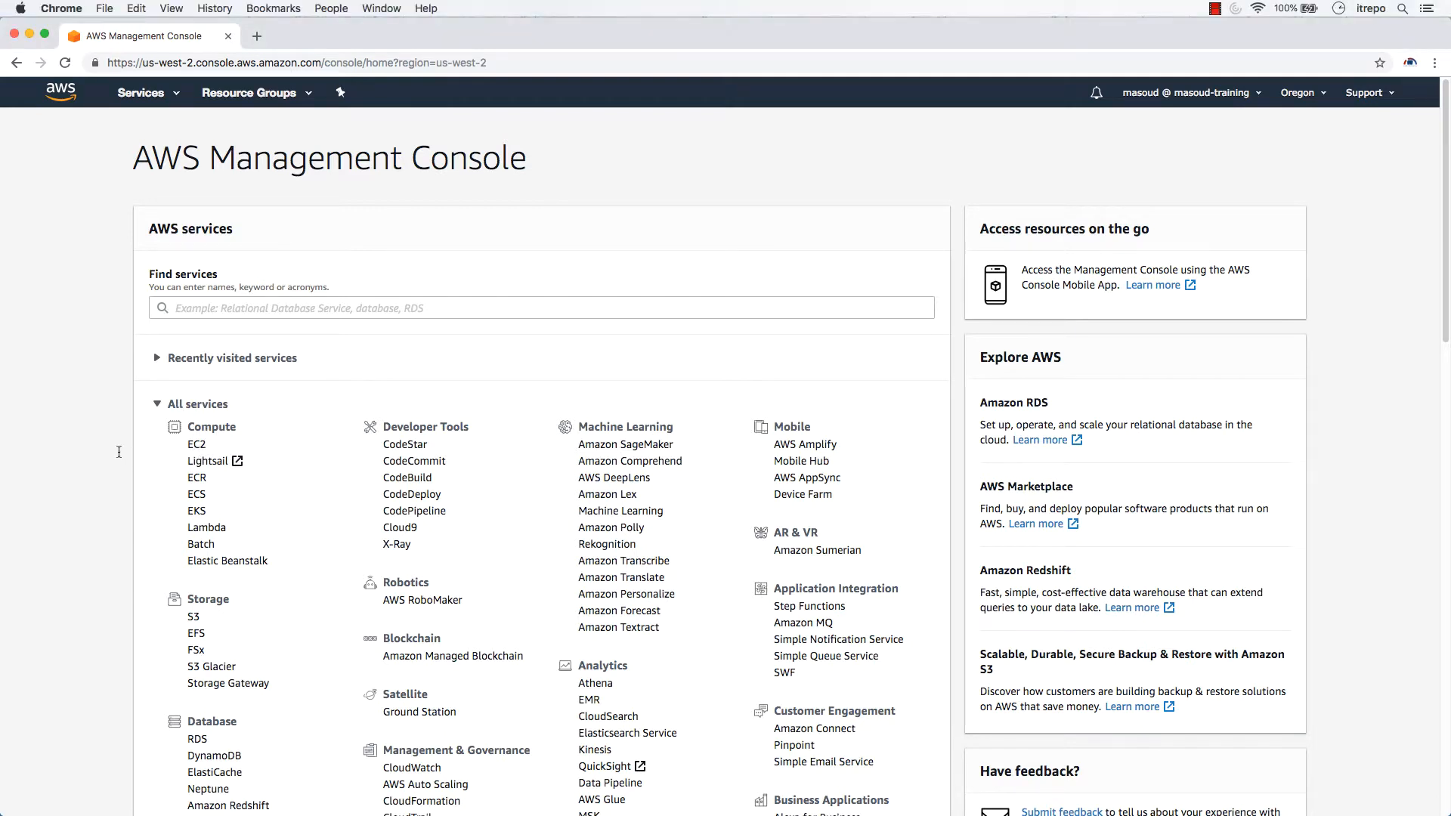
{"action": "left_click", "coordinate": [207, 307]}
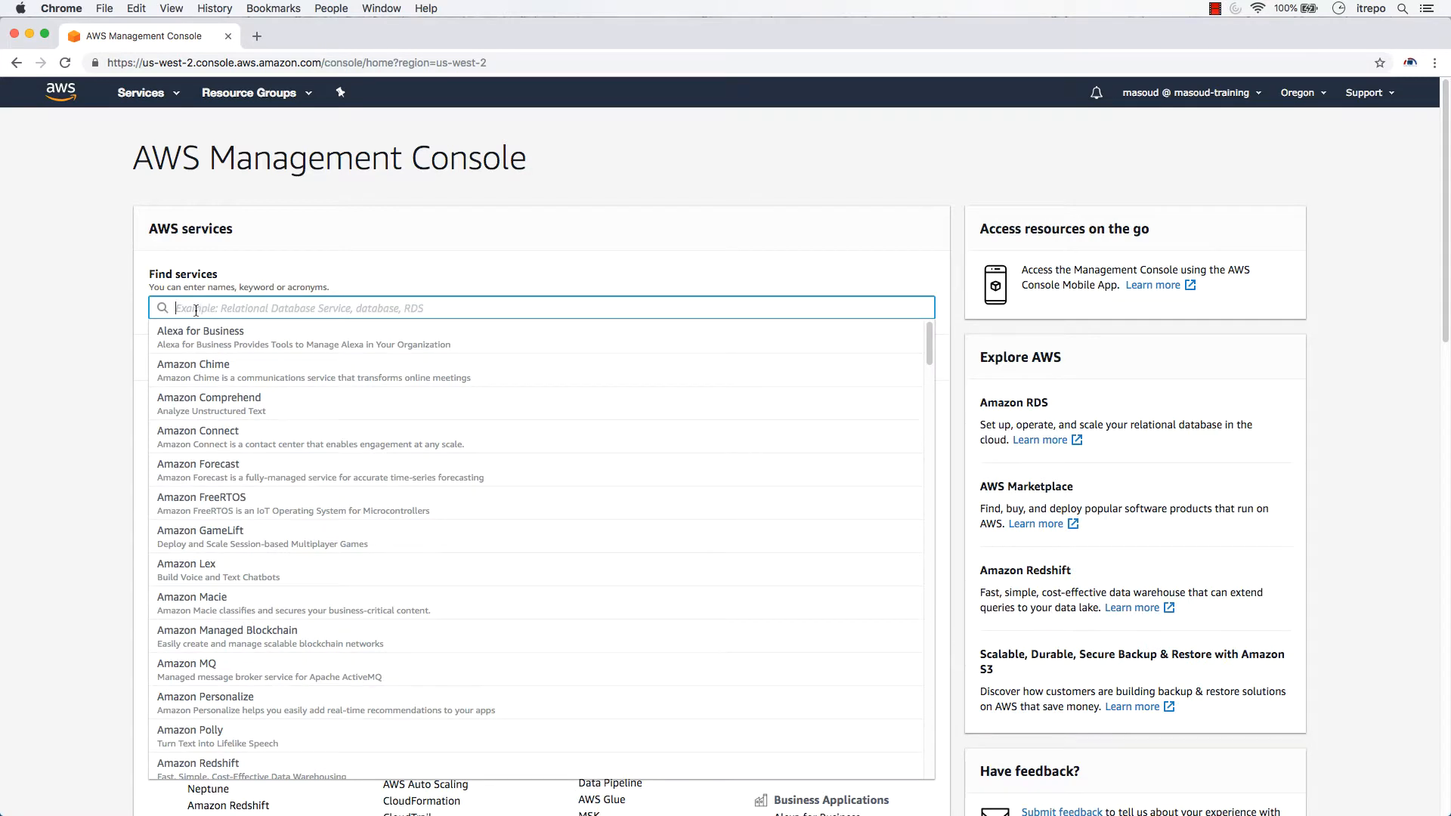
{"action": "type", "text": "ec2"}
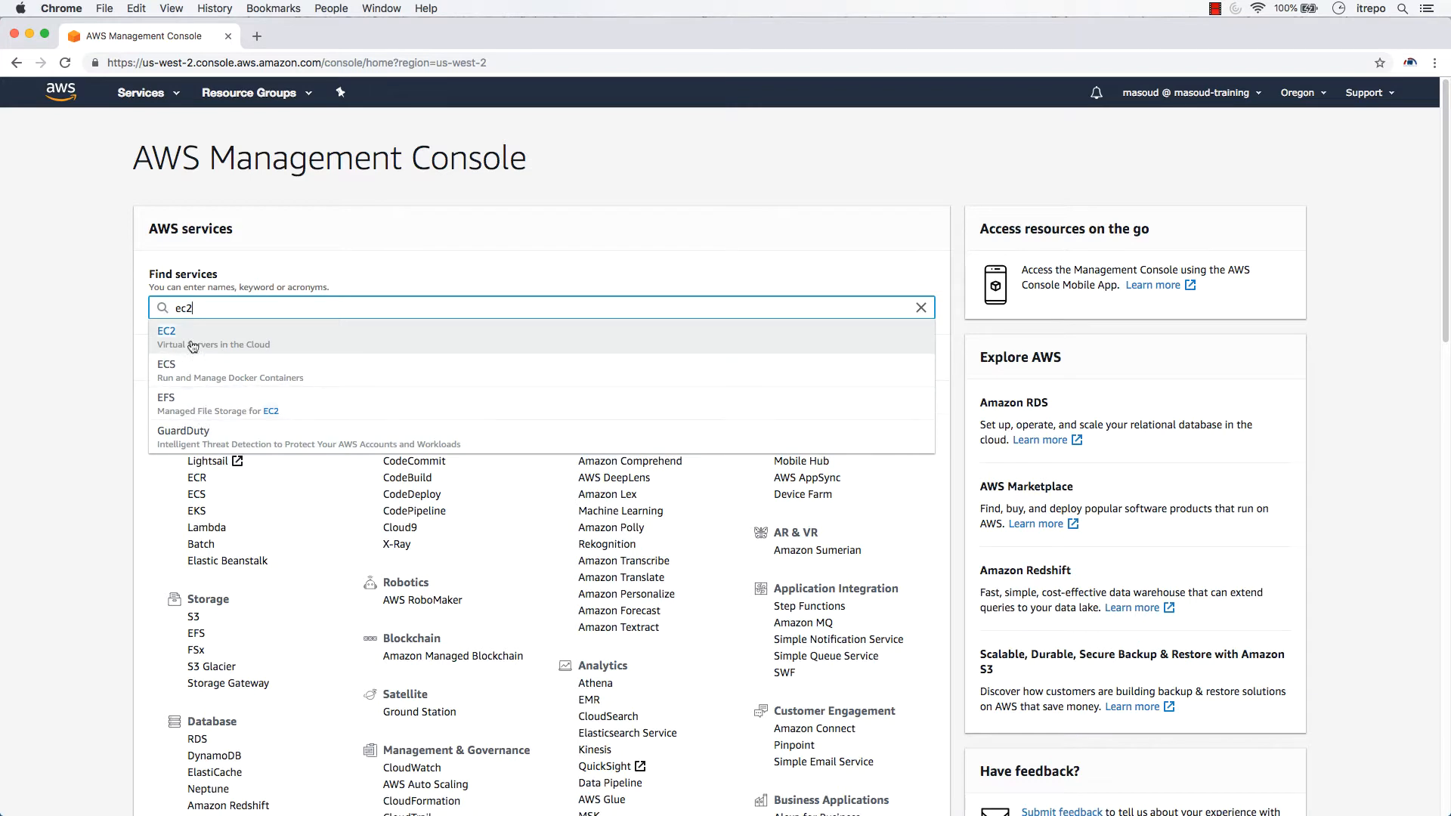
{"action": "left_click", "coordinate": [73, 371]}
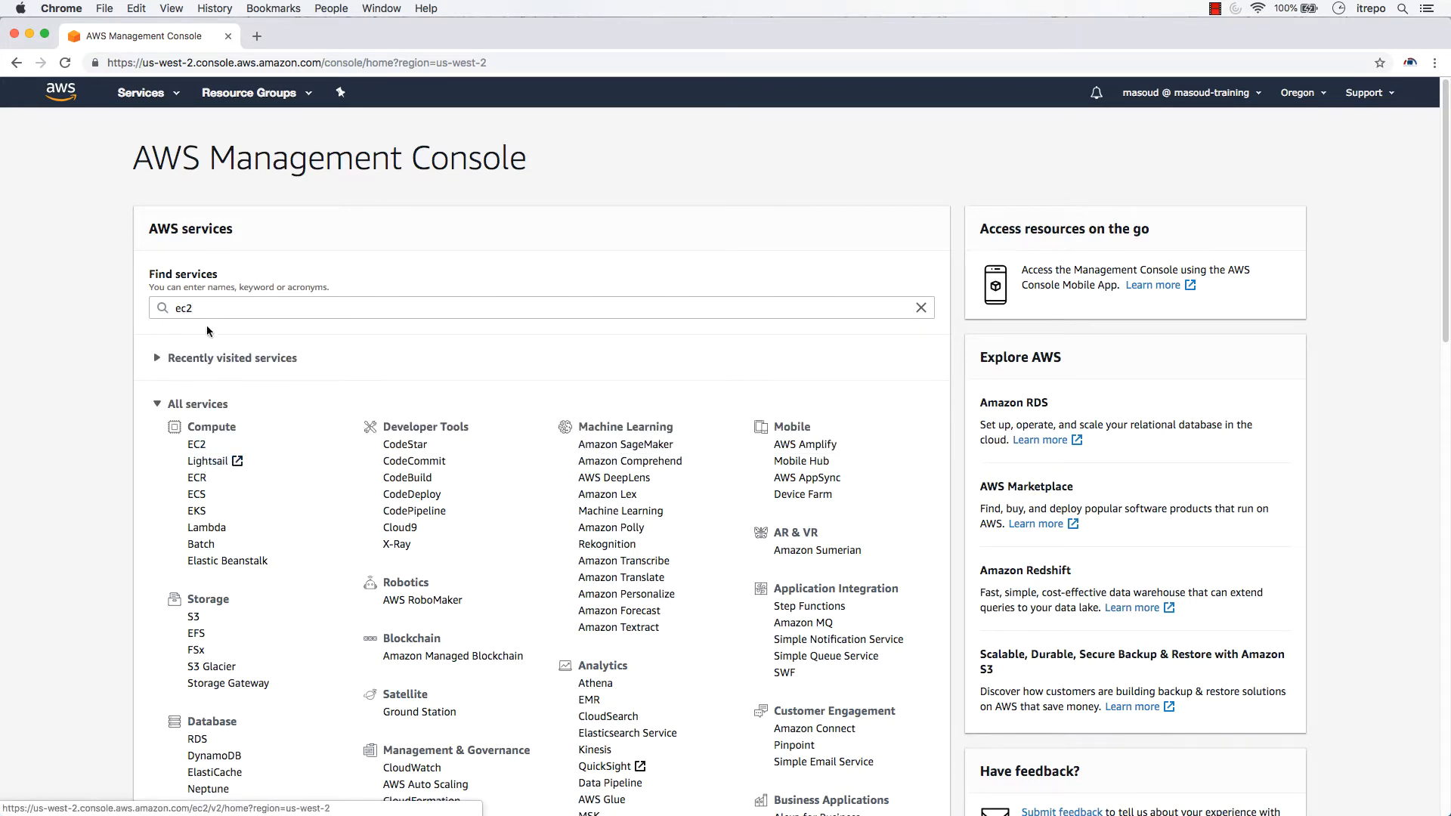
{"action": "left_click", "coordinate": [200, 447]}
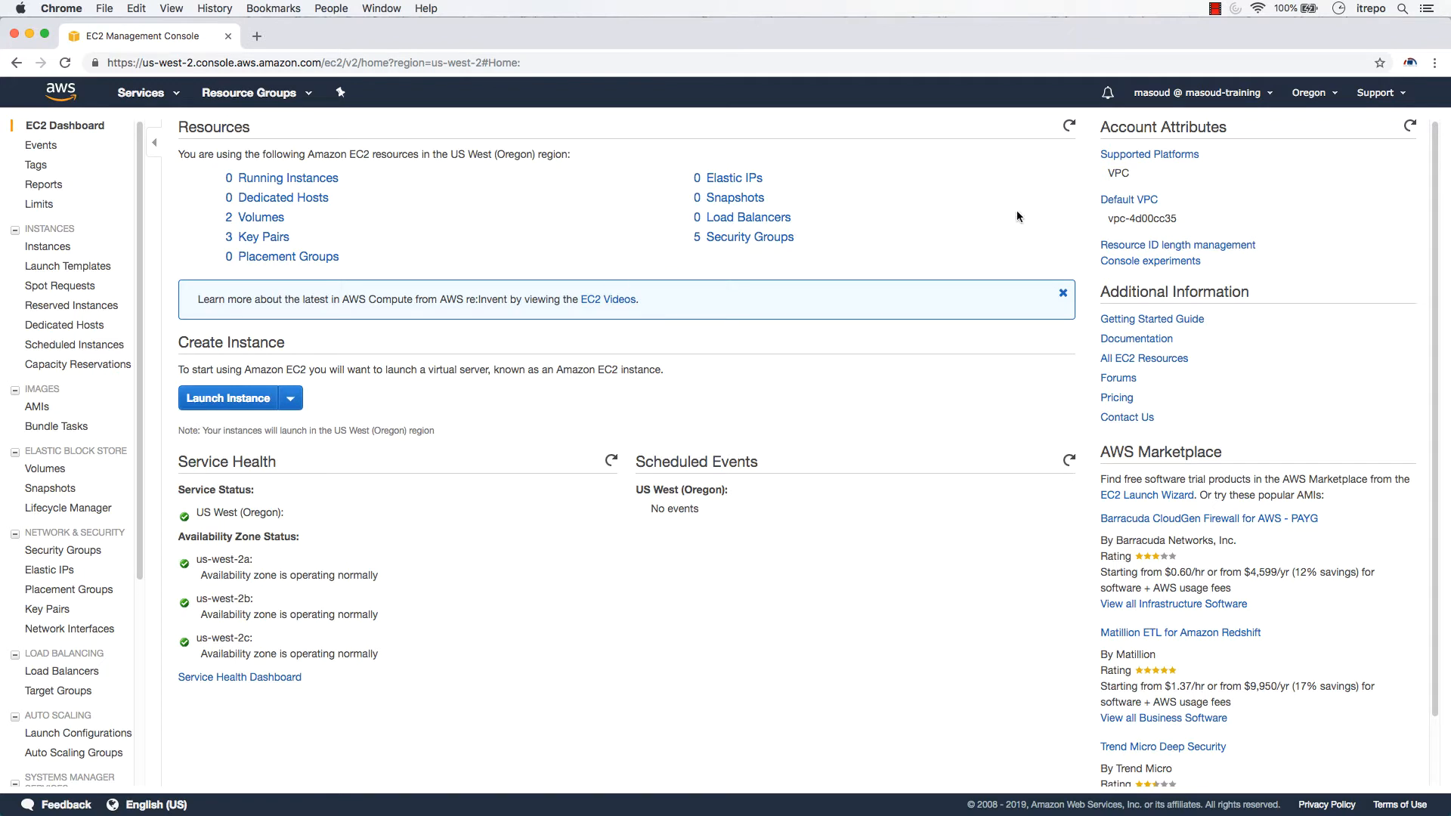
- Check the selected region in the region list and its availability zones on the EC2 dashboard
{"action": "left_click", "coordinate": [1331, 98]}
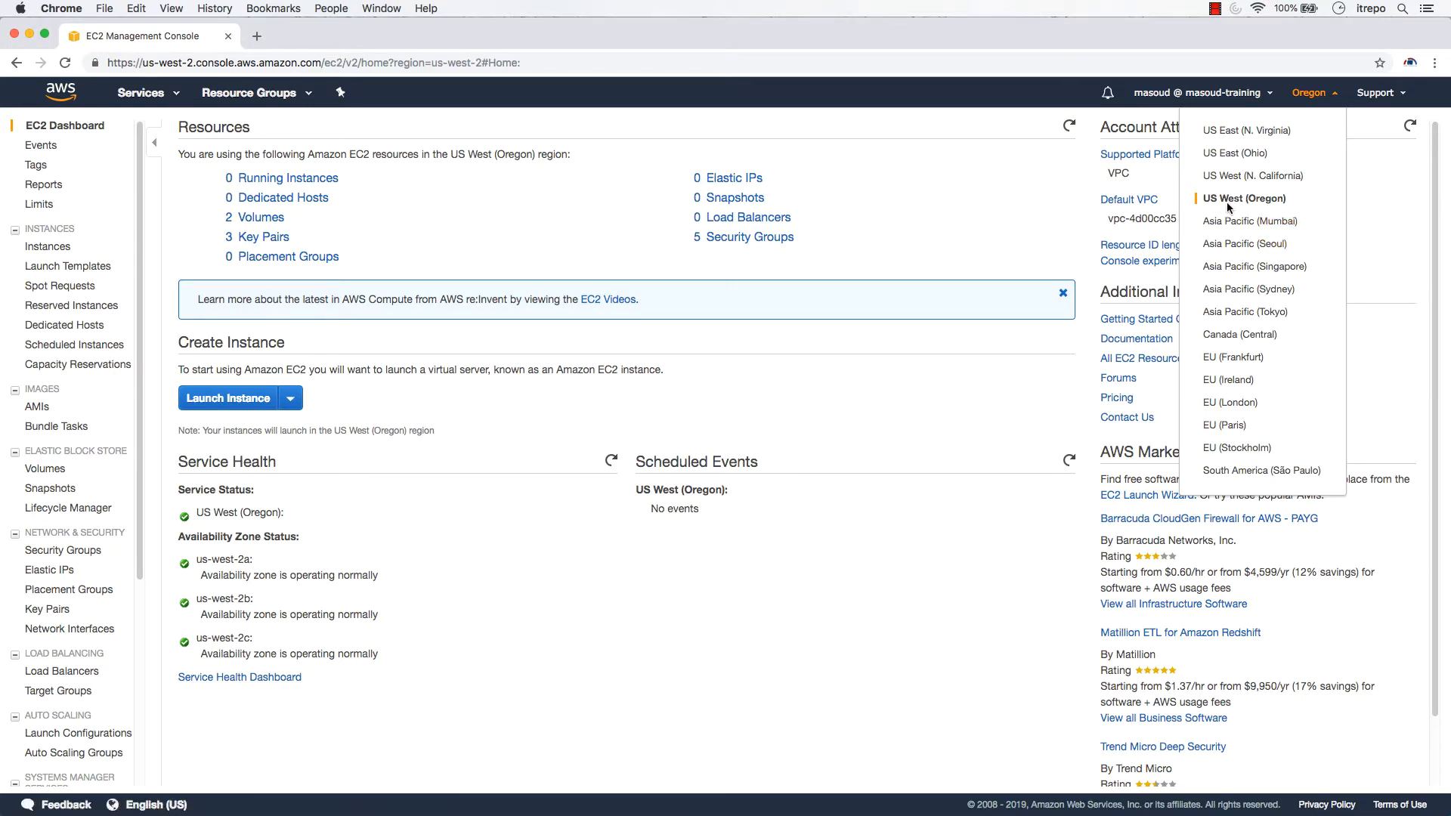
{"action": "left_click", "coordinate": [787, 639]}
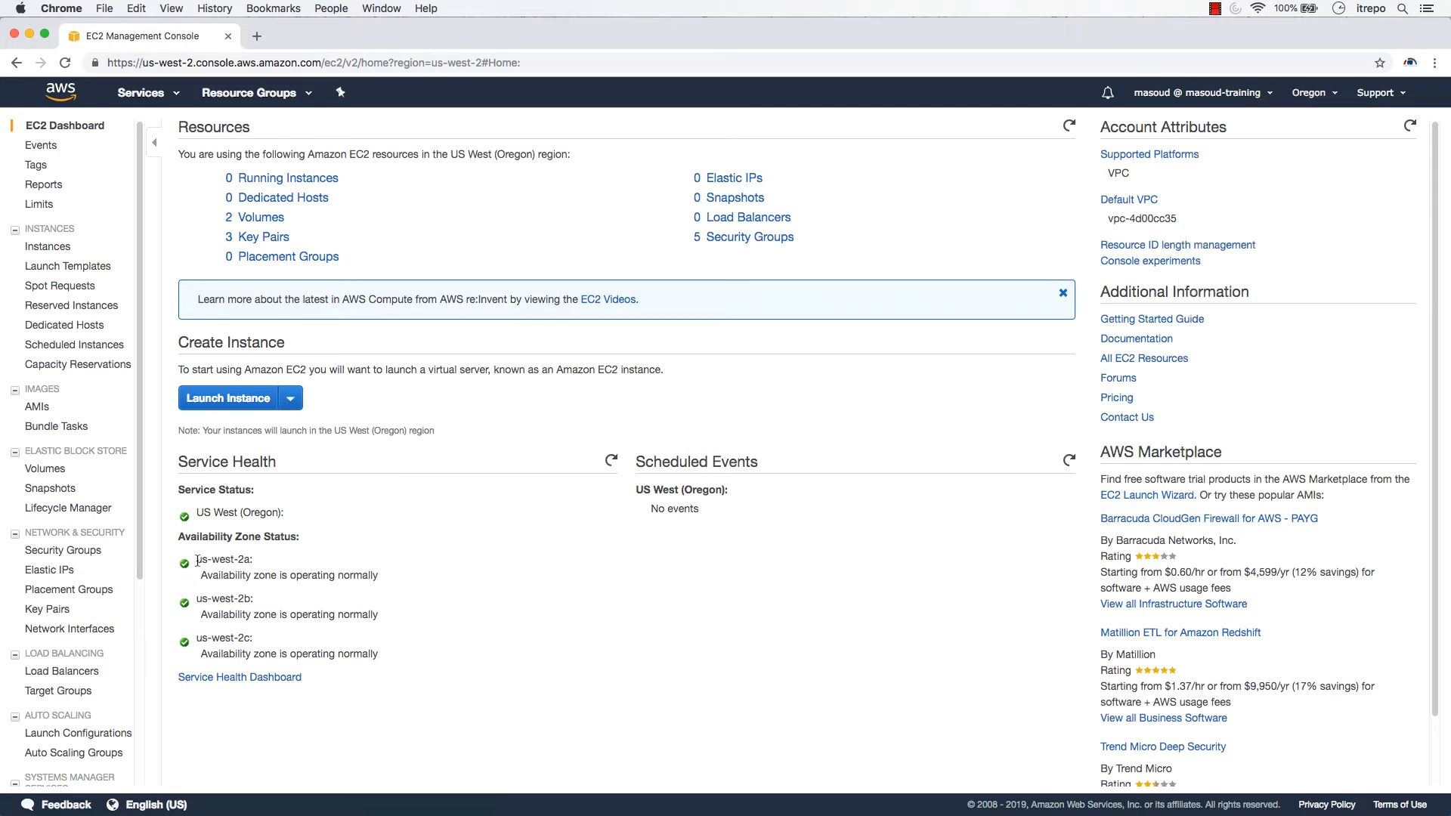
{"action": "left_click_drag", "start_coordinate": [196, 559], "coordinate": [255, 559]}
{"action": "left_click", "coordinate": [257, 554]}
- Start launching an instance from the 64-bit (x86) Amazon Linux 2 AMI, keep the t2.micro type, and continue to the instance details
{"action": "left_click", "coordinate": [217, 401]}
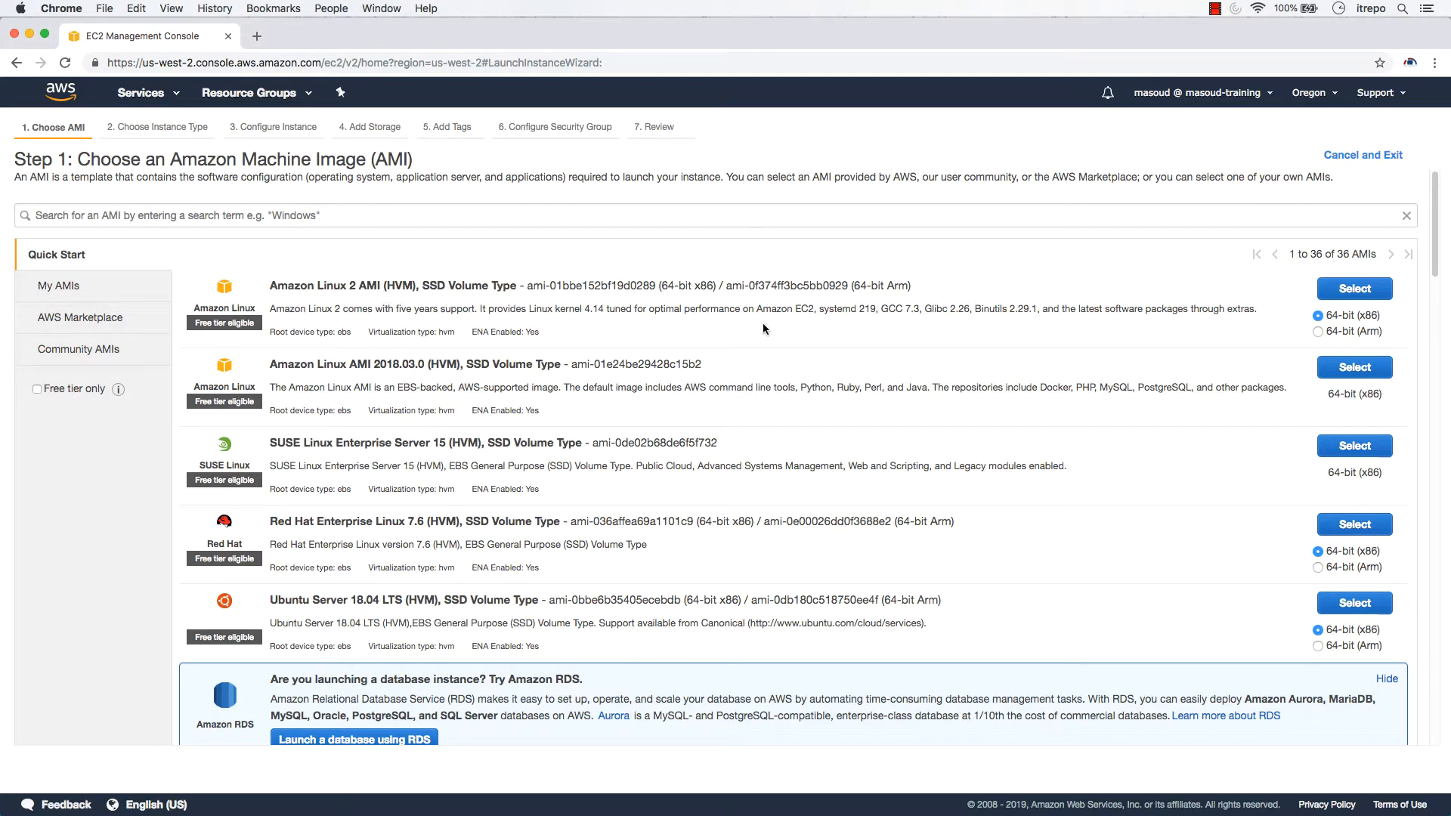
{"action": "left_click", "coordinate": [1352, 290]}
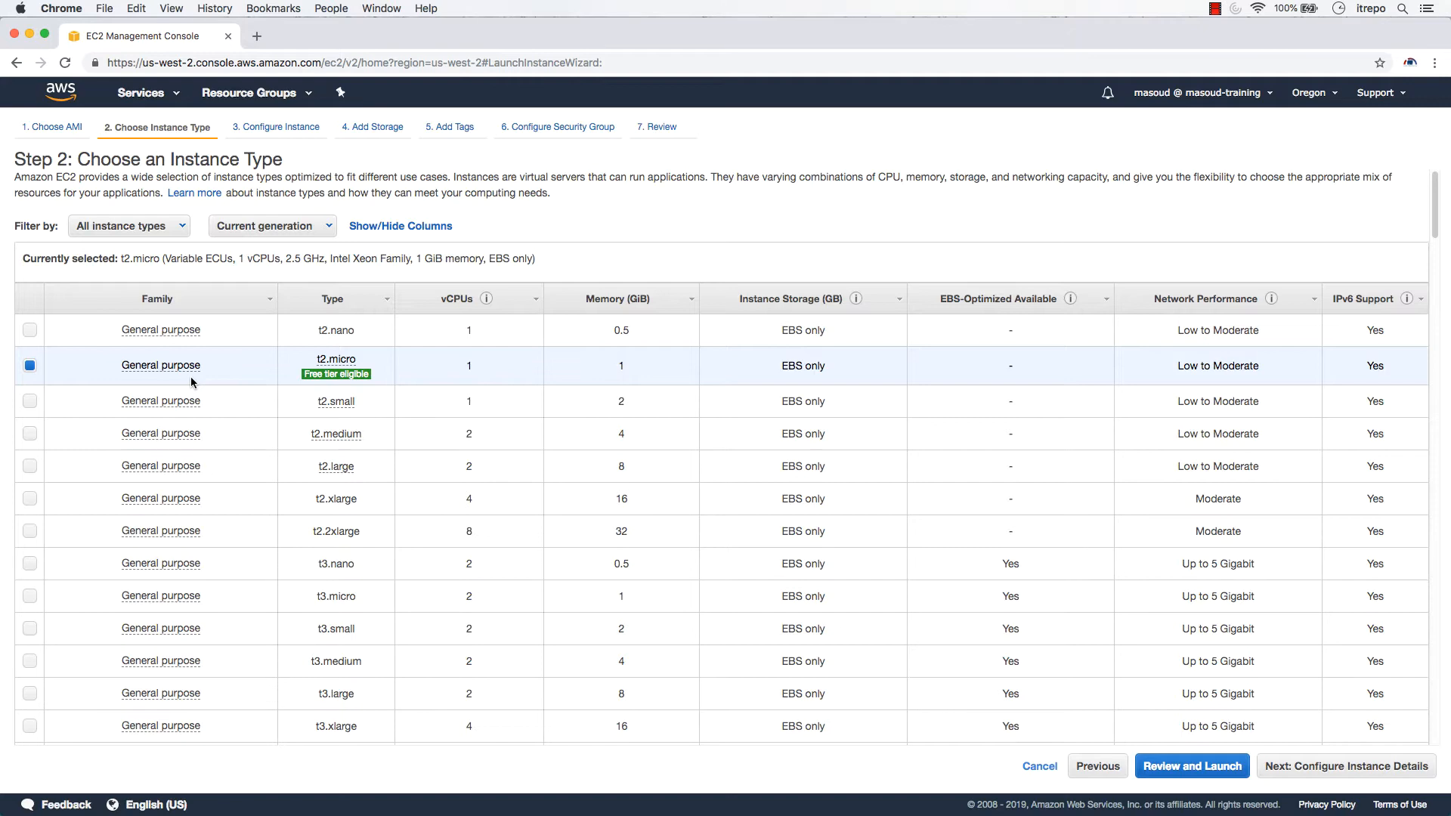
{"action": "mouse_move", "coordinate": [336, 374]}
{"action": "left_click", "coordinate": [1294, 770]}
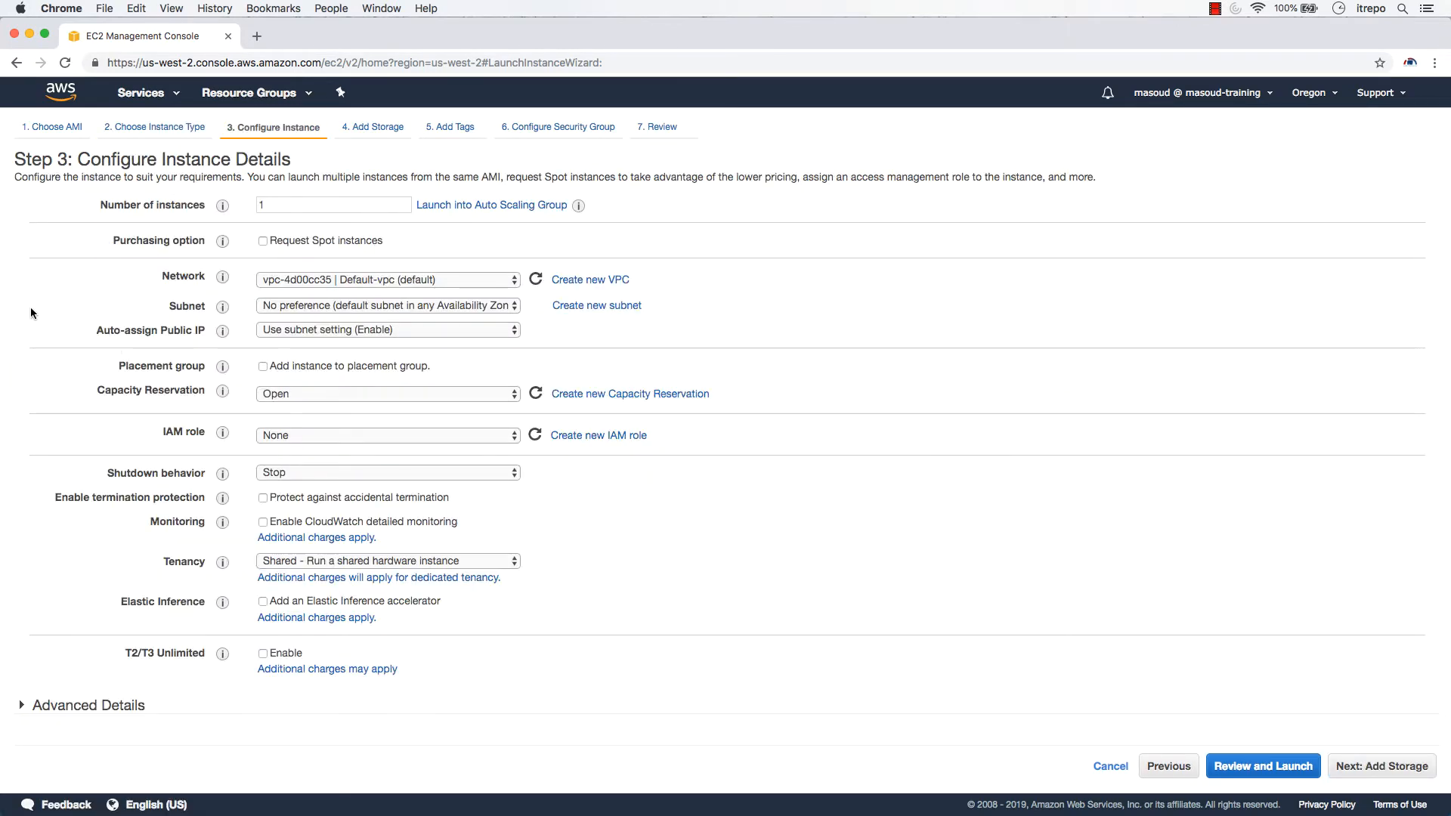
- Set the number of instances to 2, keeping the default VPC as network and no preference for the subnet
{"action": "double_click", "coordinate": [270, 200]}
{"action": "left_click", "coordinate": [260, 204]}
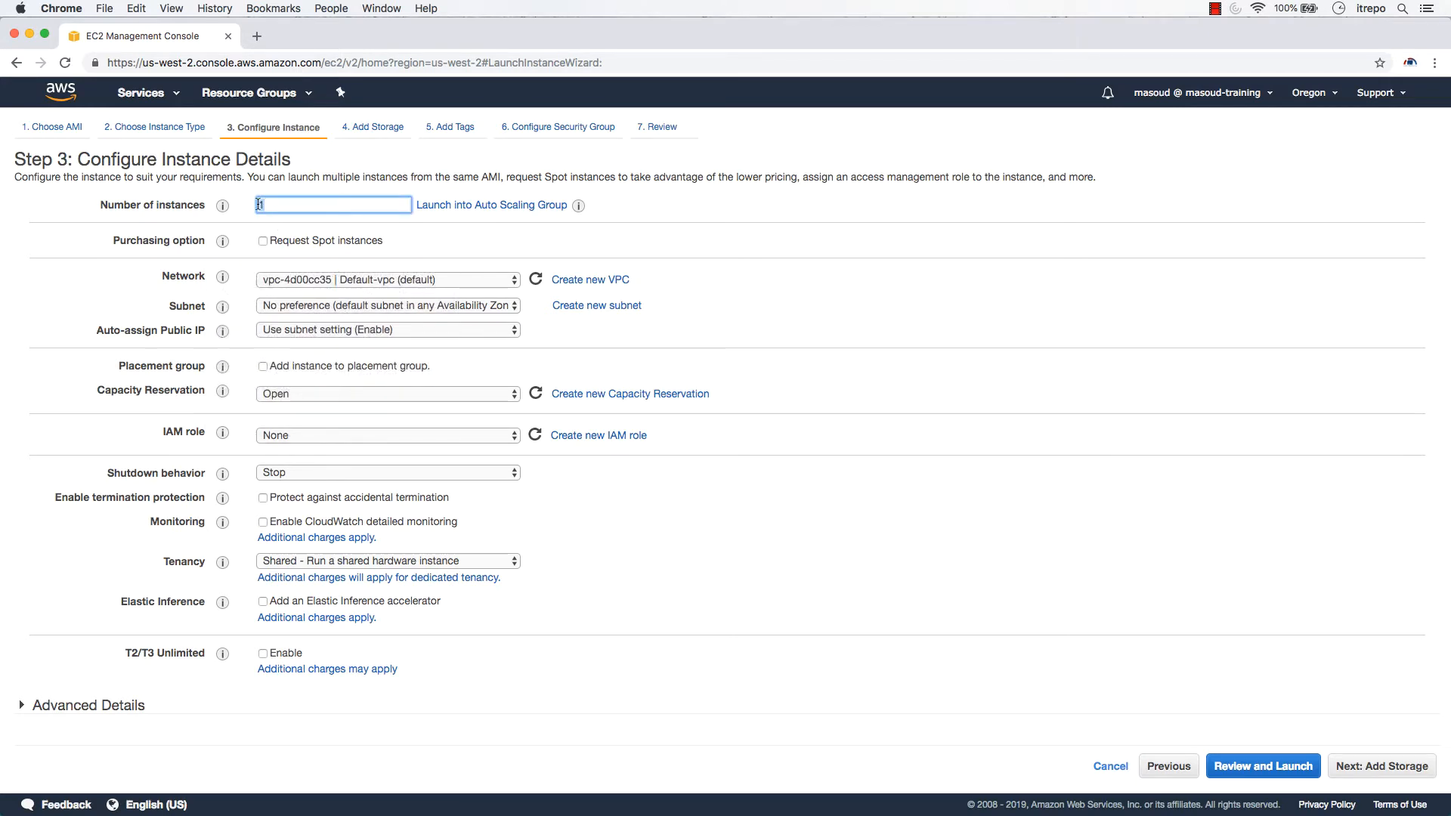
{"action": "key", "text": "BackSpace"}
{"action": "type", "text": "2"}
{"action": "left_click", "coordinate": [497, 281]}
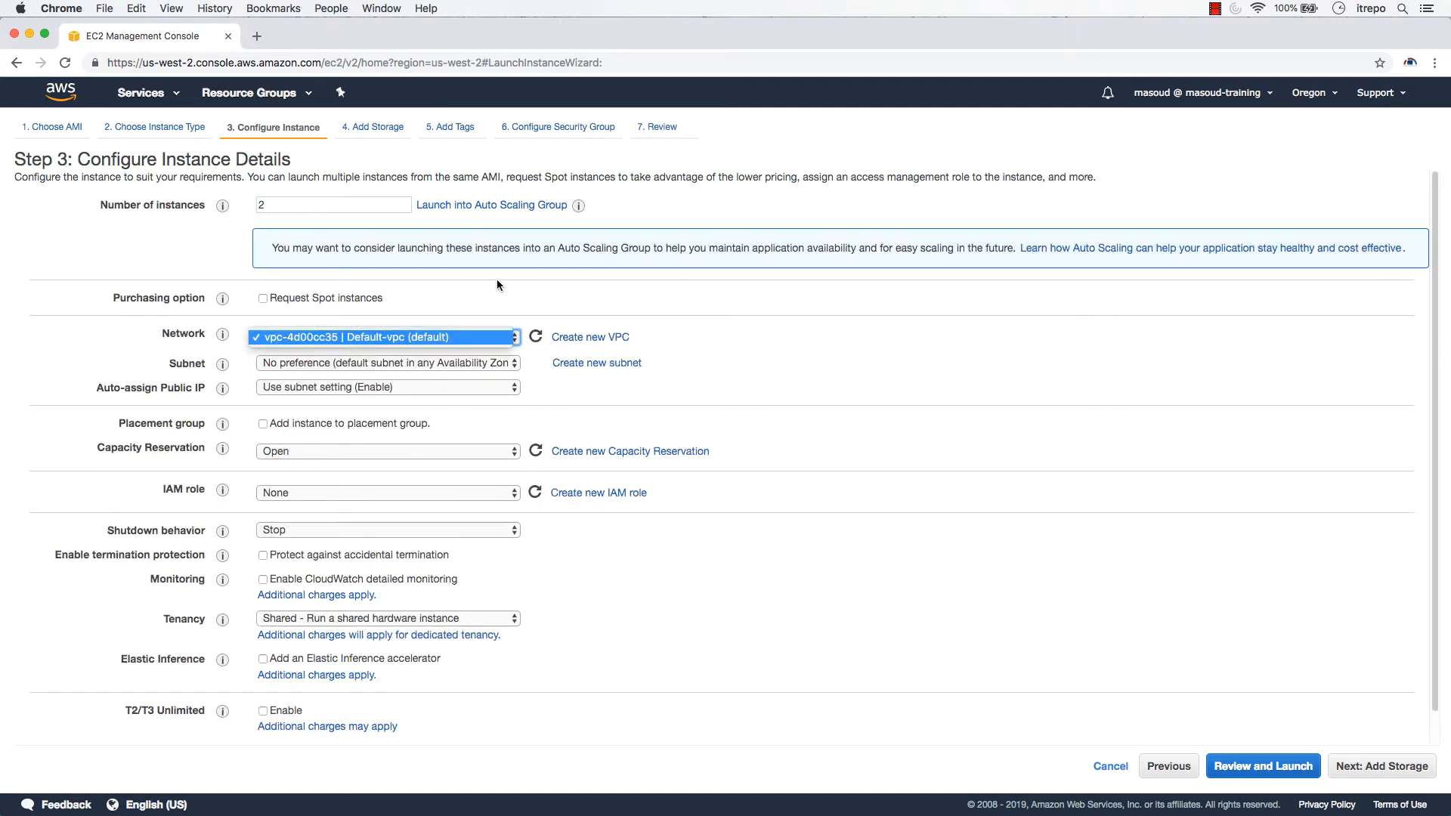
{"action": "left_click", "coordinate": [484, 337]}
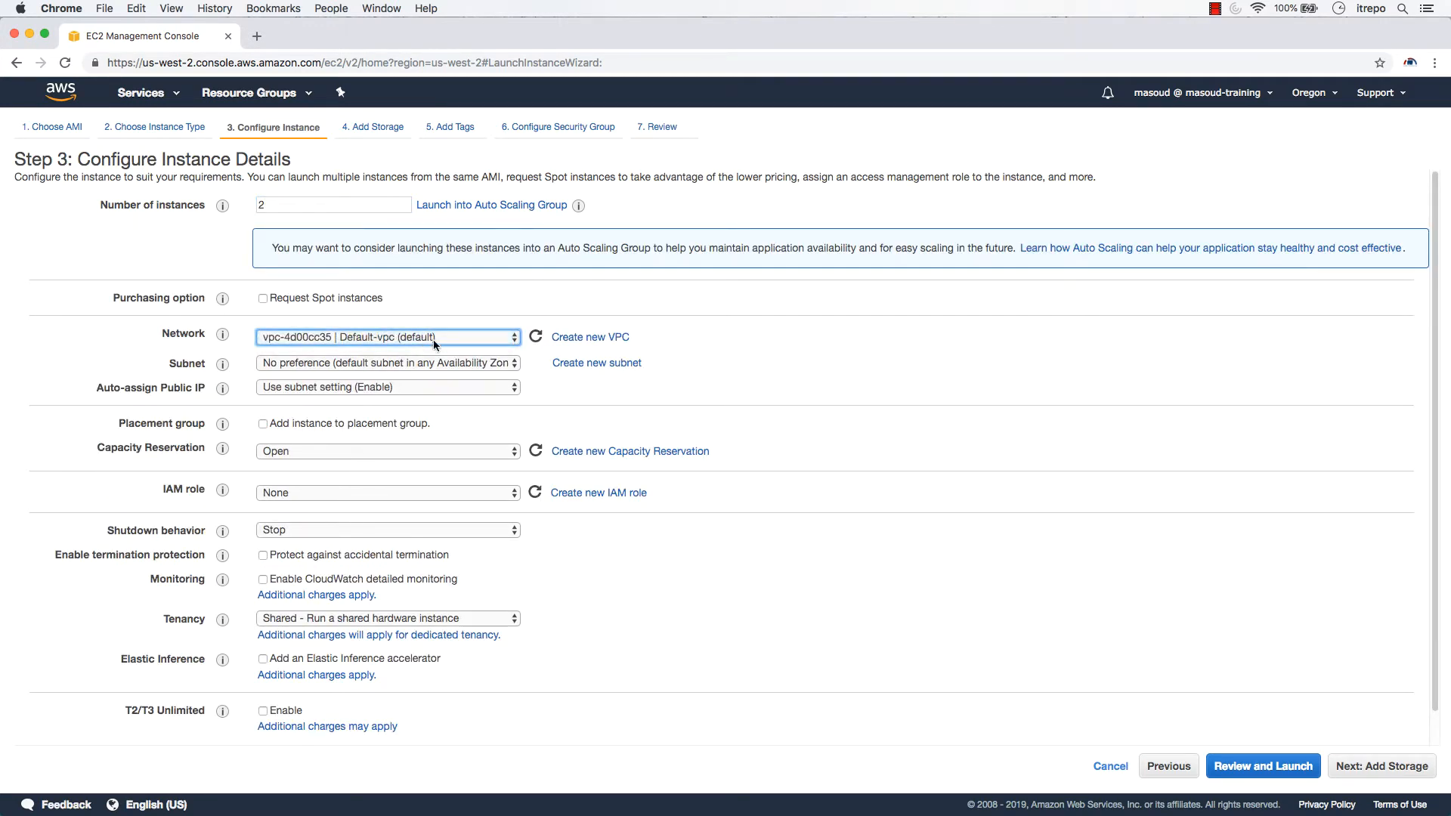
{"action": "left_click", "coordinate": [505, 364]}
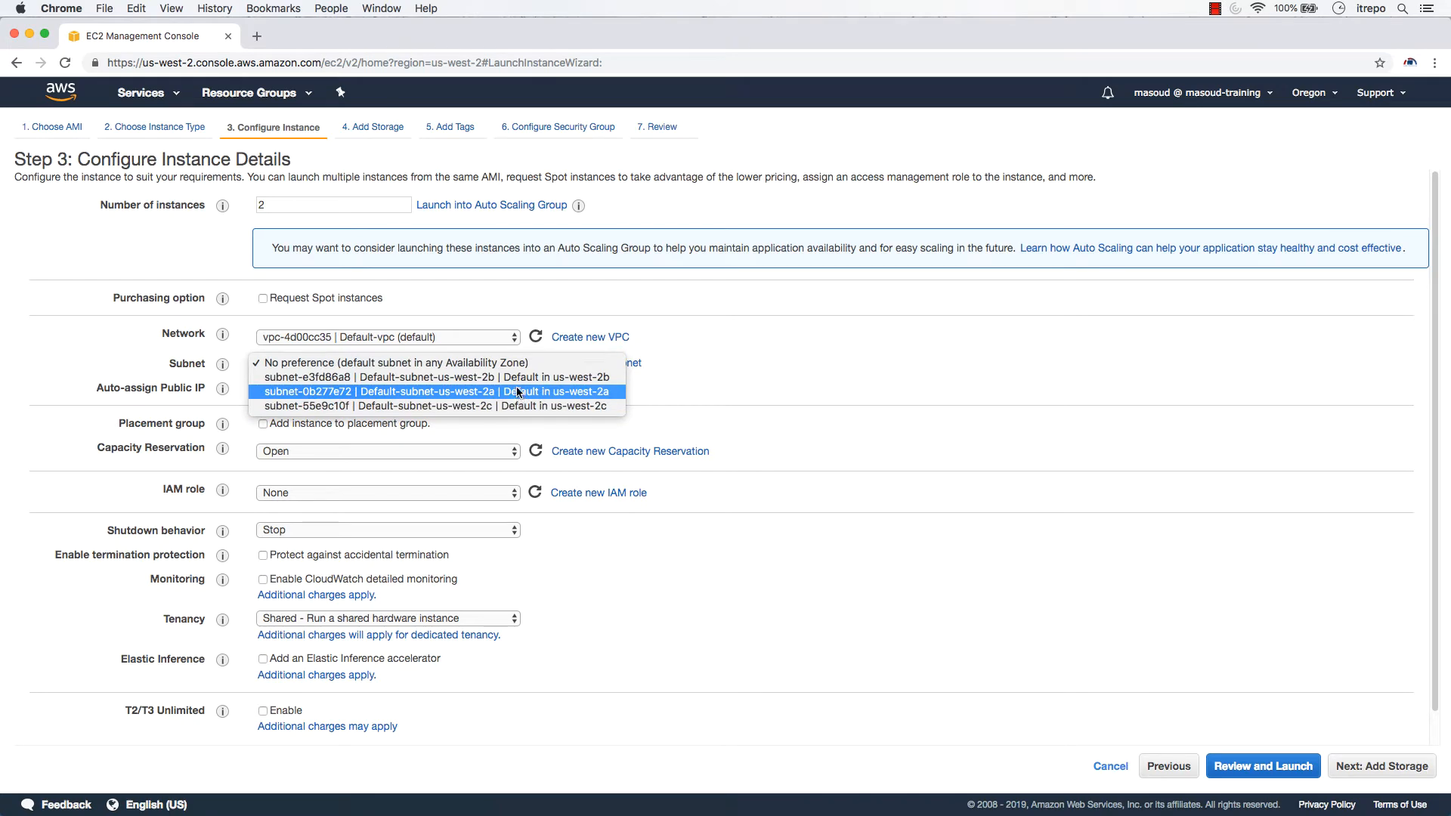
{"action": "left_click", "coordinate": [496, 364]}
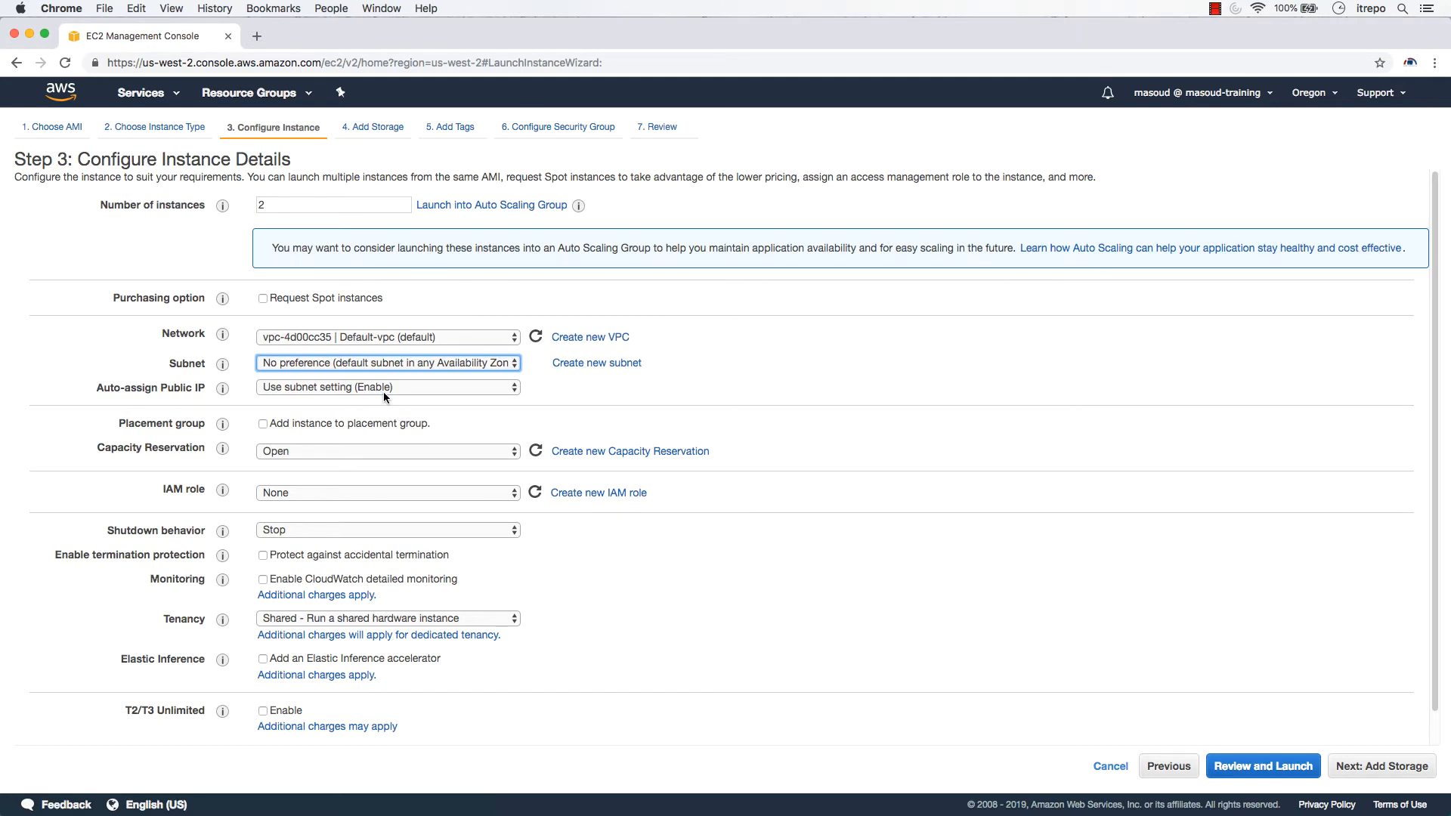
- Expand the advanced details and review the user data field and the other instance settings
{"action": "scroll", "coordinate": [384, 609], "scroll_direction": "down", "scroll_amount": 1}
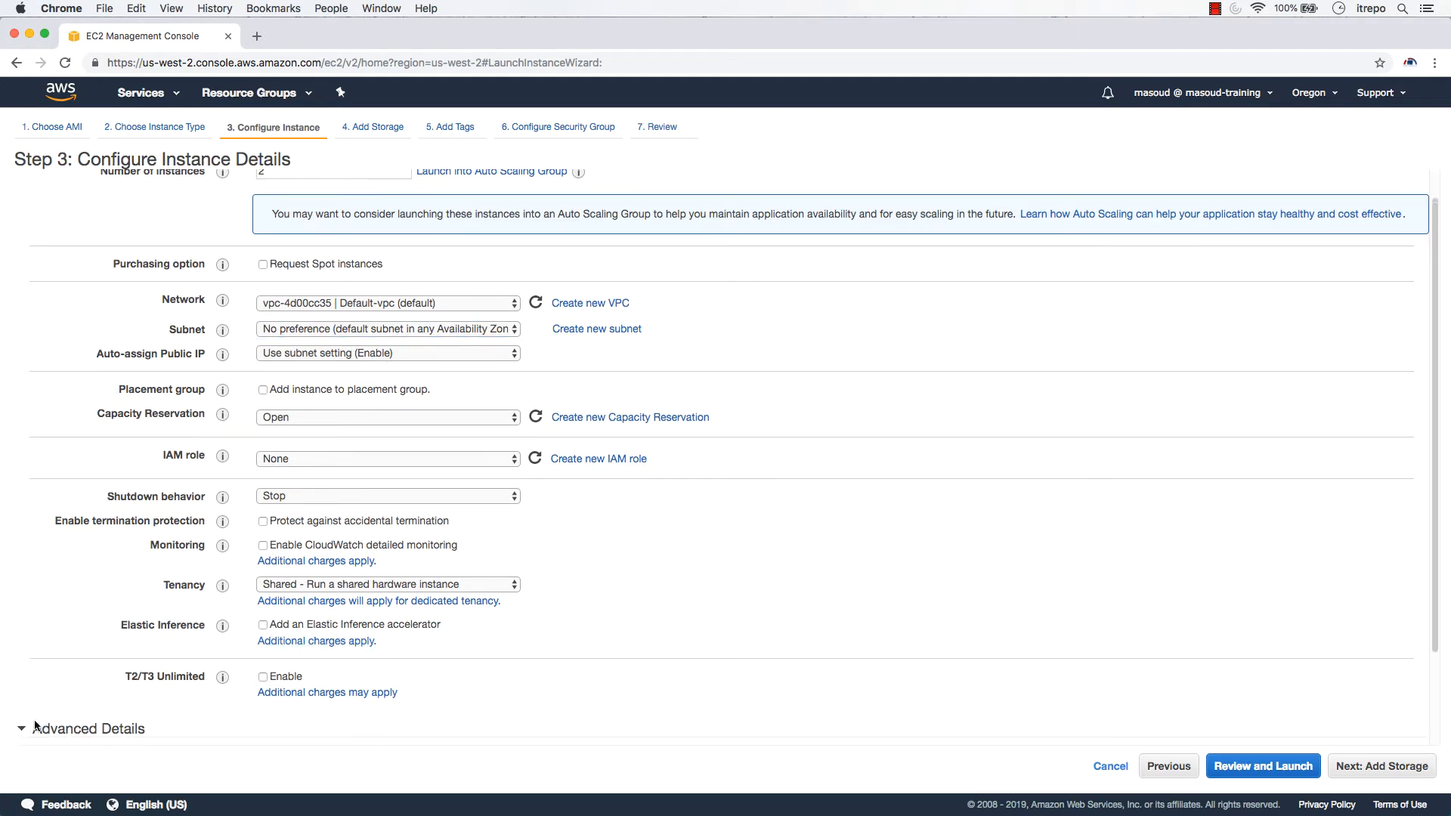
{"action": "left_click", "coordinate": [22, 728]}
{"action": "left_click", "coordinate": [324, 682]}
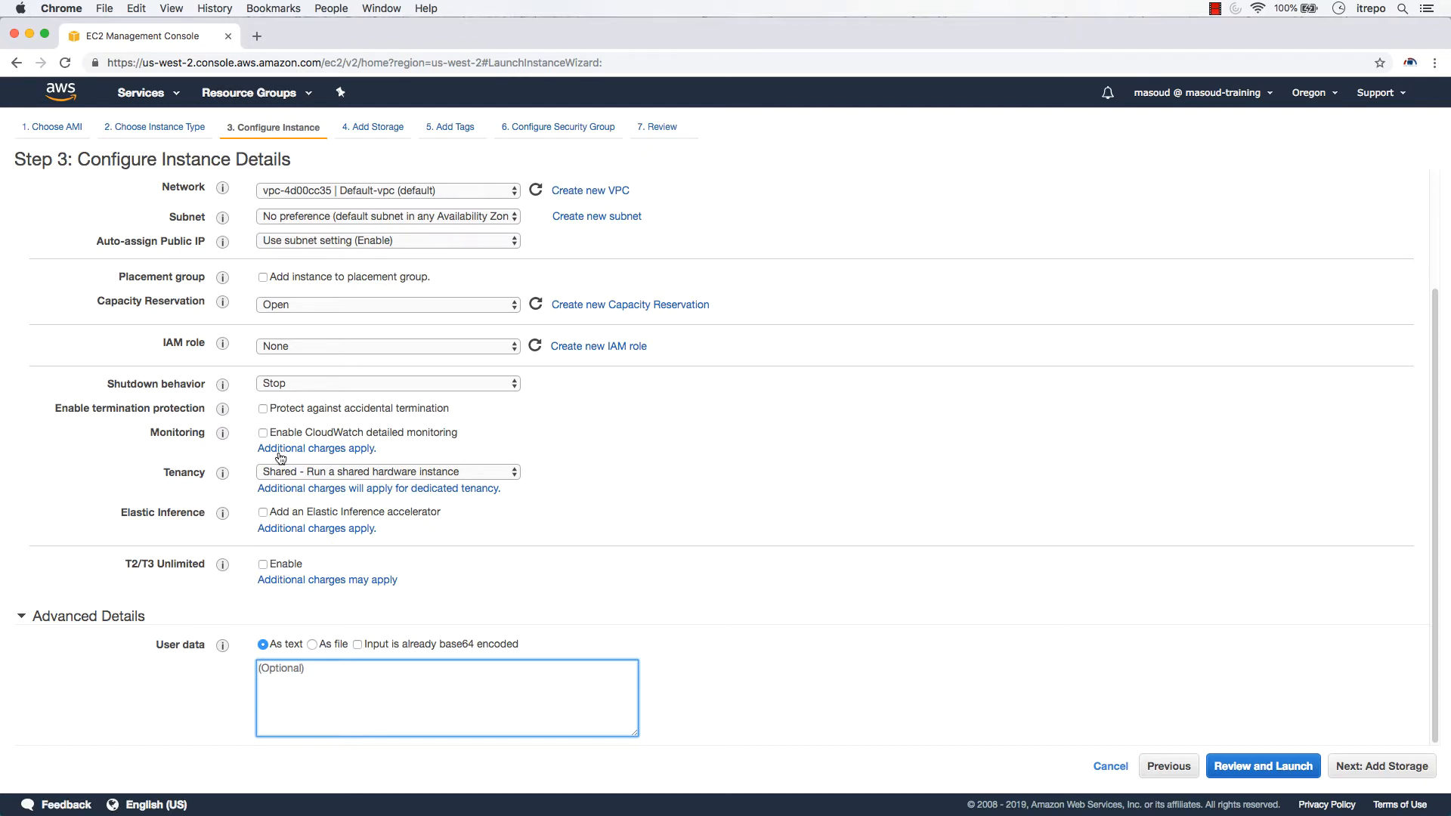
{"action": "scroll", "coordinate": [305, 541], "scroll_direction": "up", "scroll_amount": 2}
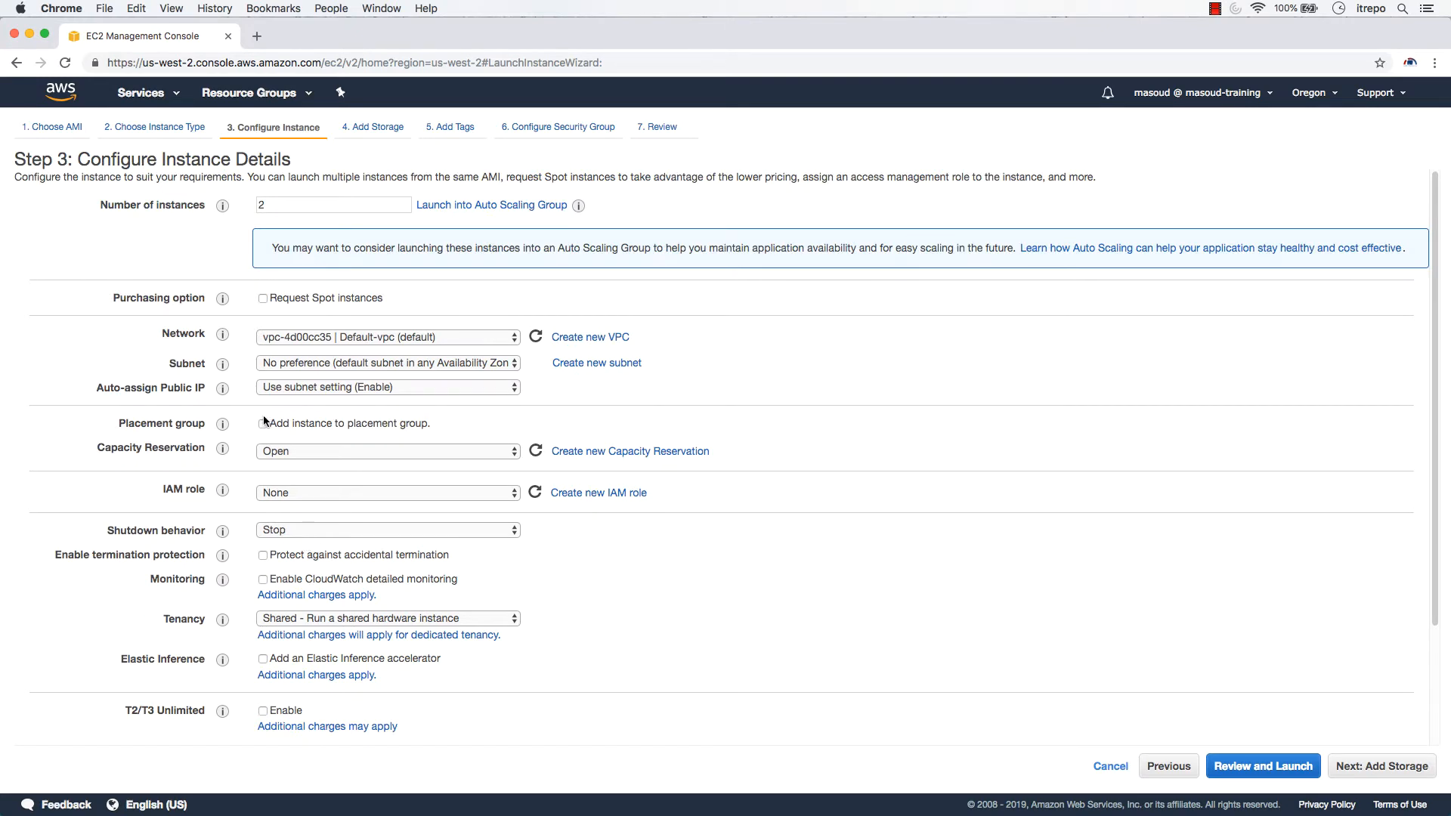
{"action": "left_click", "coordinate": [259, 204]}
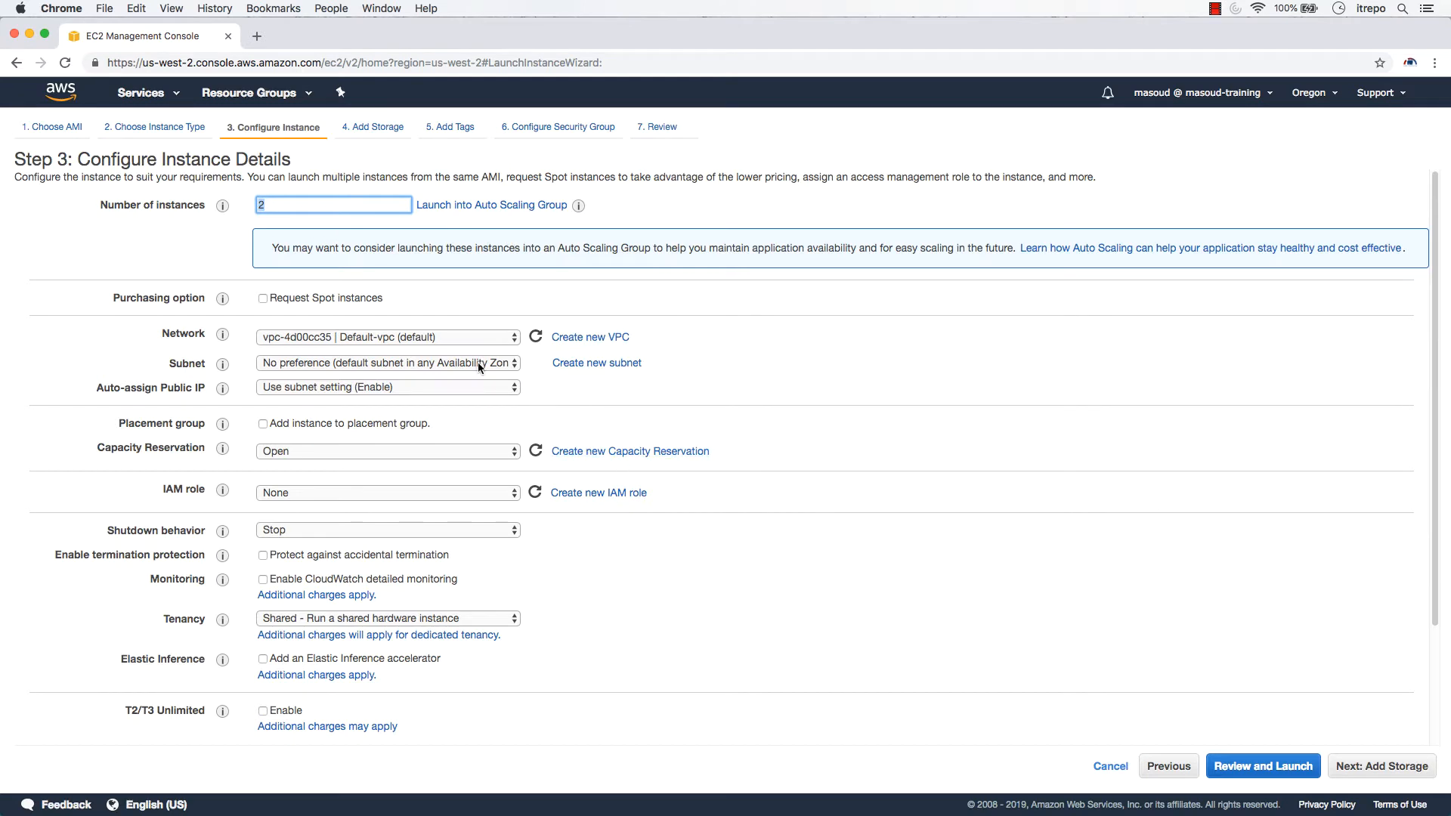
- Keep the default storage and add a tag with key owner and value ITrepo for the instances and volumes
{"action": "left_click", "coordinate": [1371, 773]}
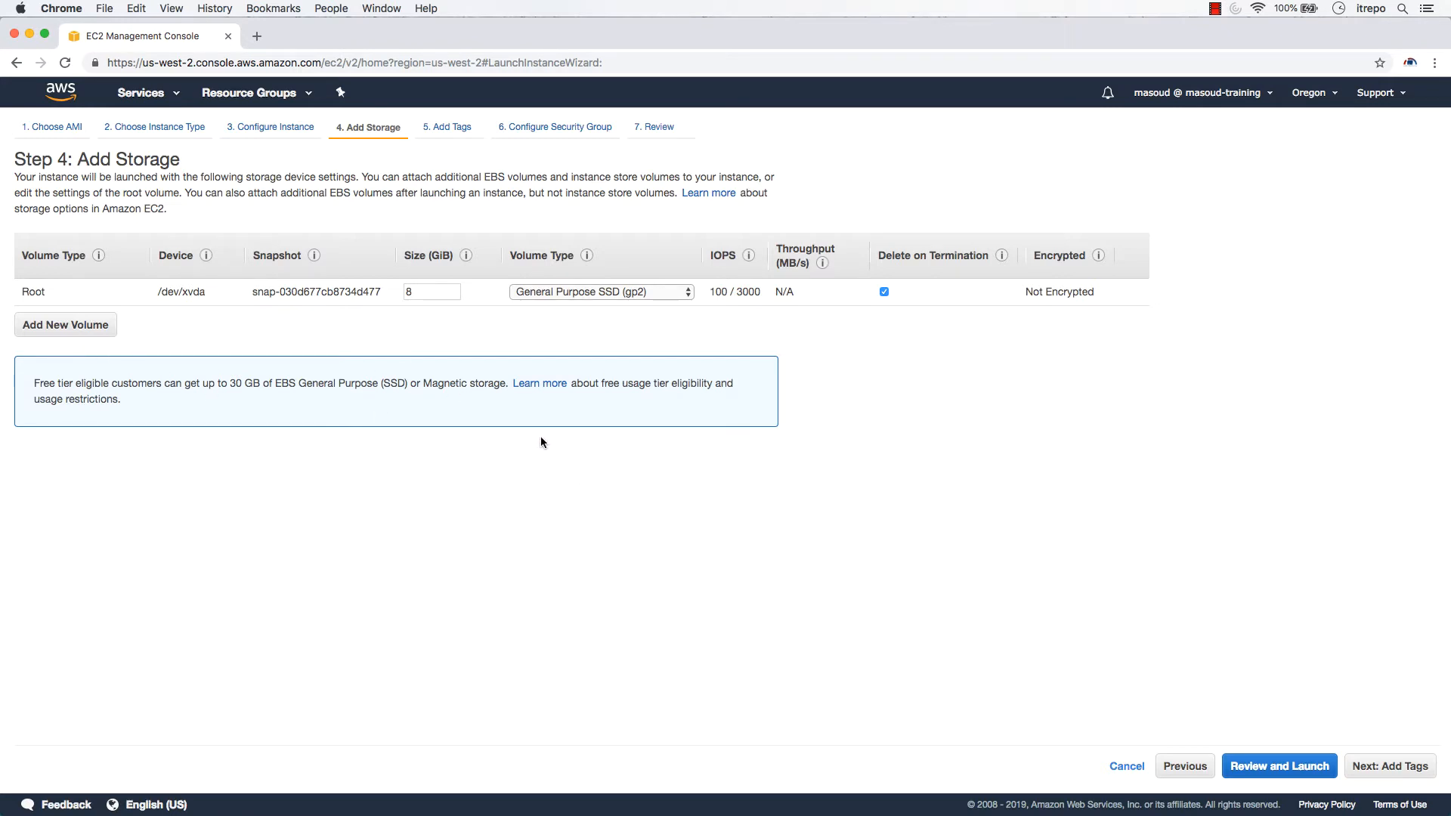
{"action": "left_click", "coordinate": [1403, 771]}
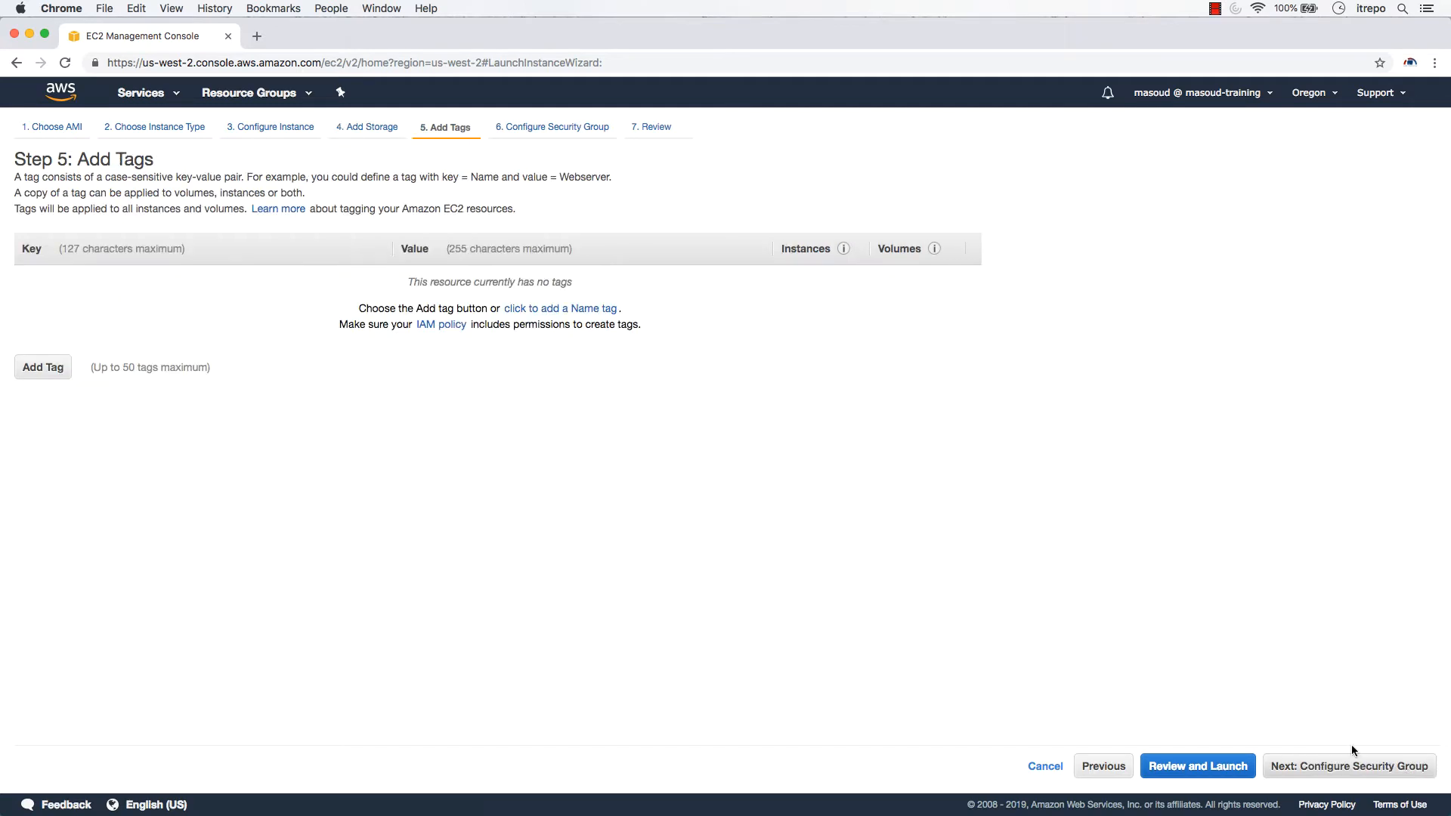
{"action": "left_click", "coordinate": [44, 367]}
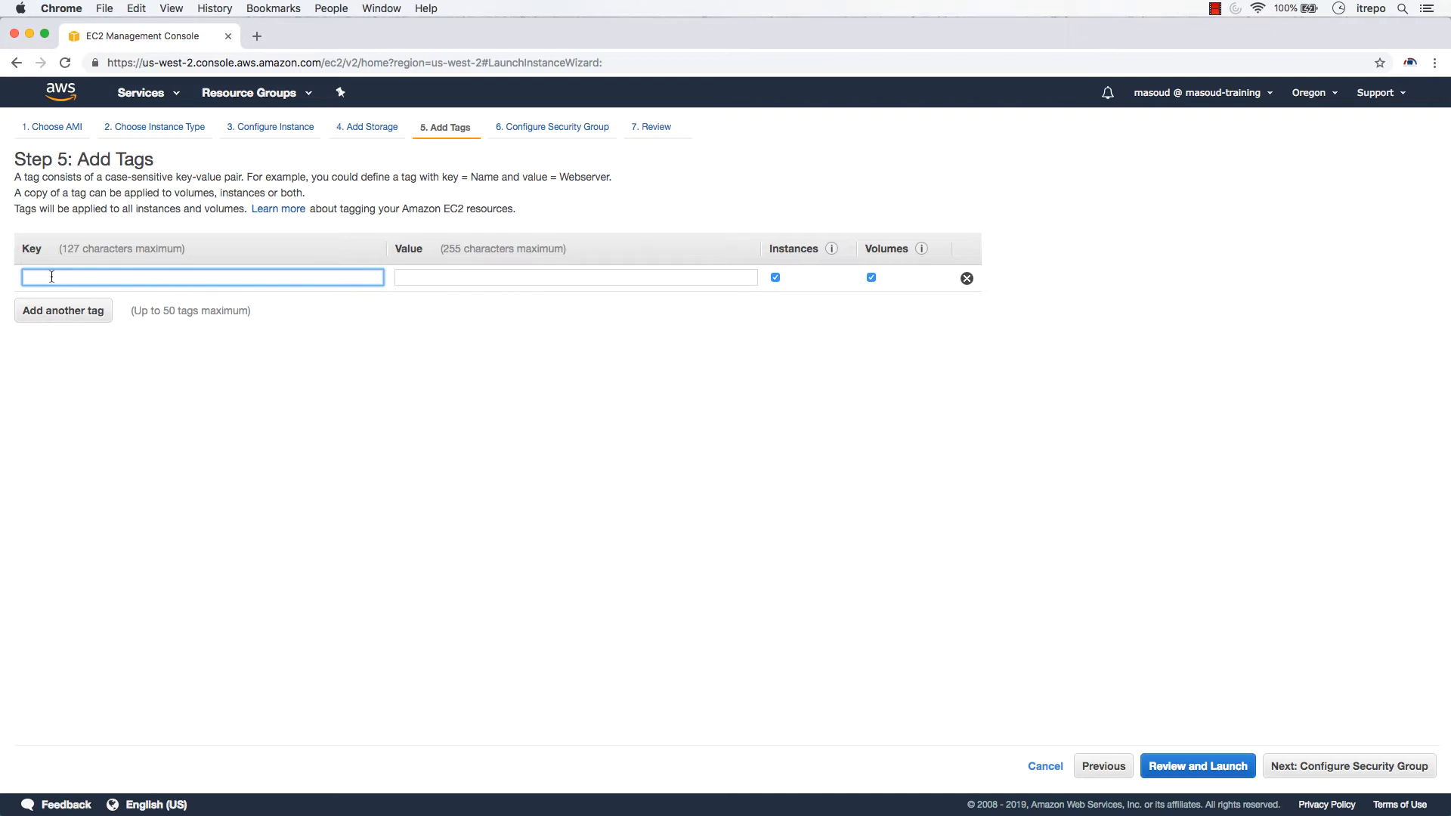
{"action": "type", "text": "amO"}
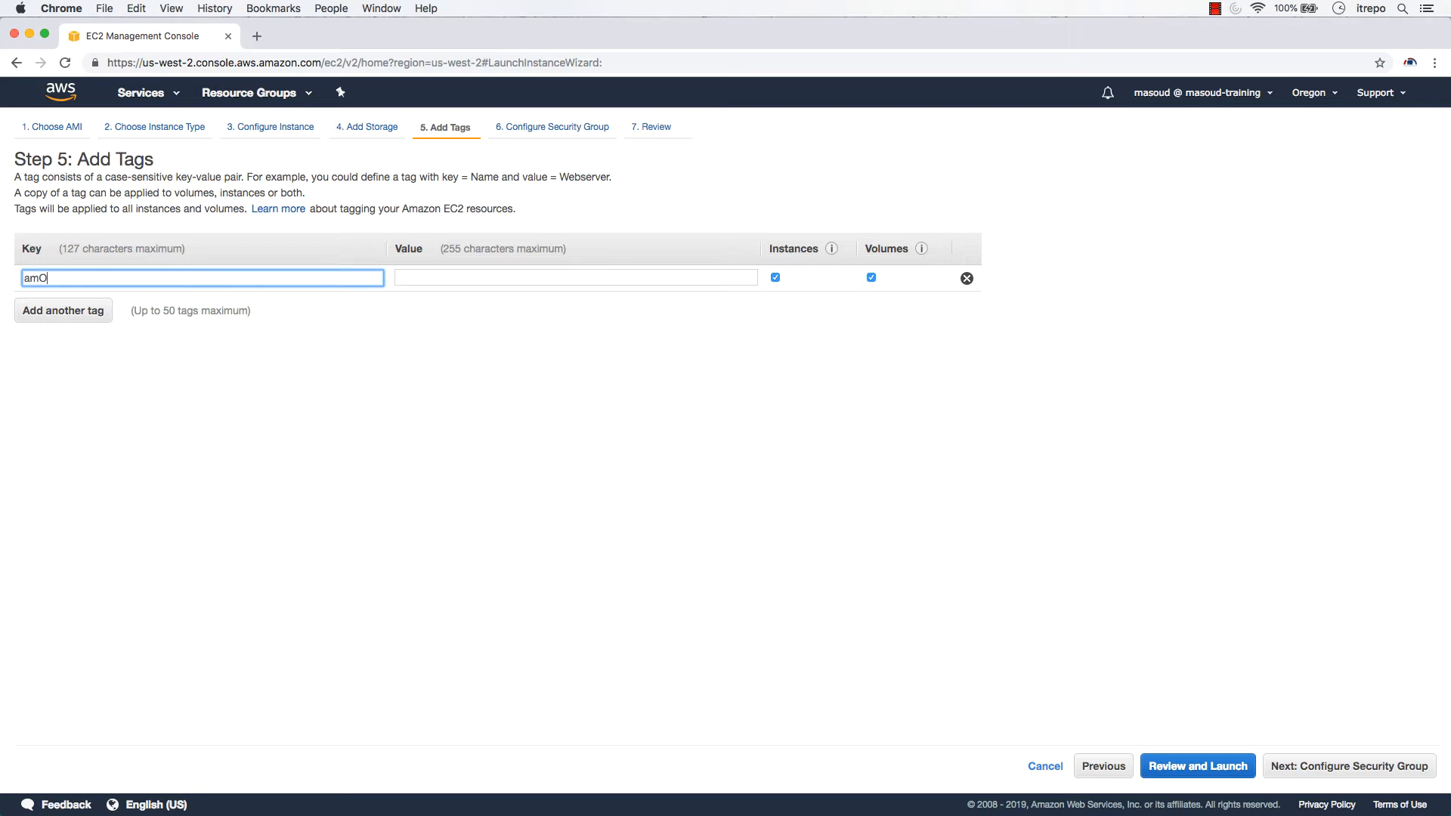
{"action": "key", "text": "BackSpace"}
{"action": "key", "text": "BackSpace"}
{"action": "key", "text": "BackSpace"}
{"action": "type", "text": "Ow"}
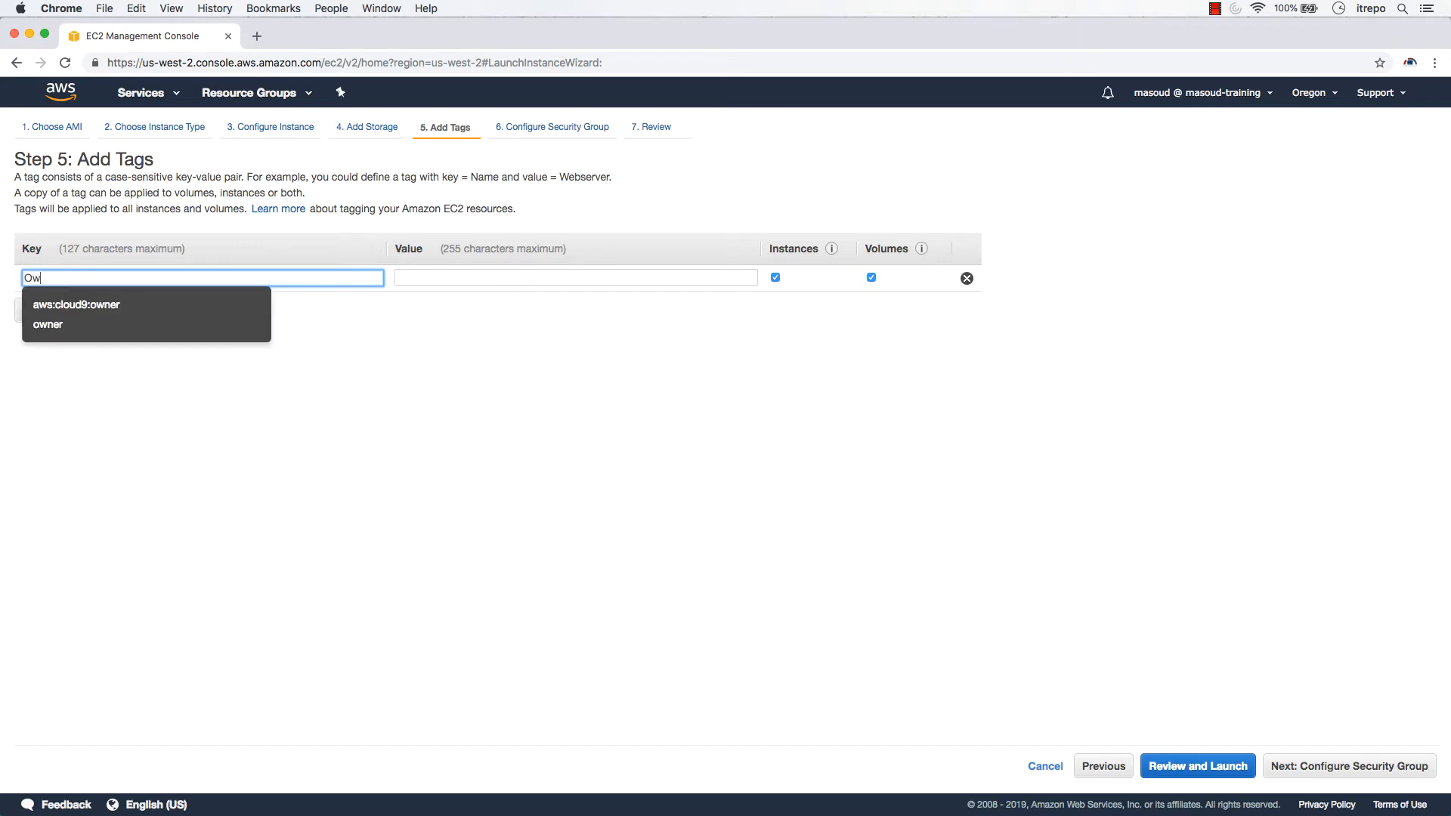
{"action": "left_click", "coordinate": [53, 325]}
{"action": "left_click", "coordinate": [452, 273]}
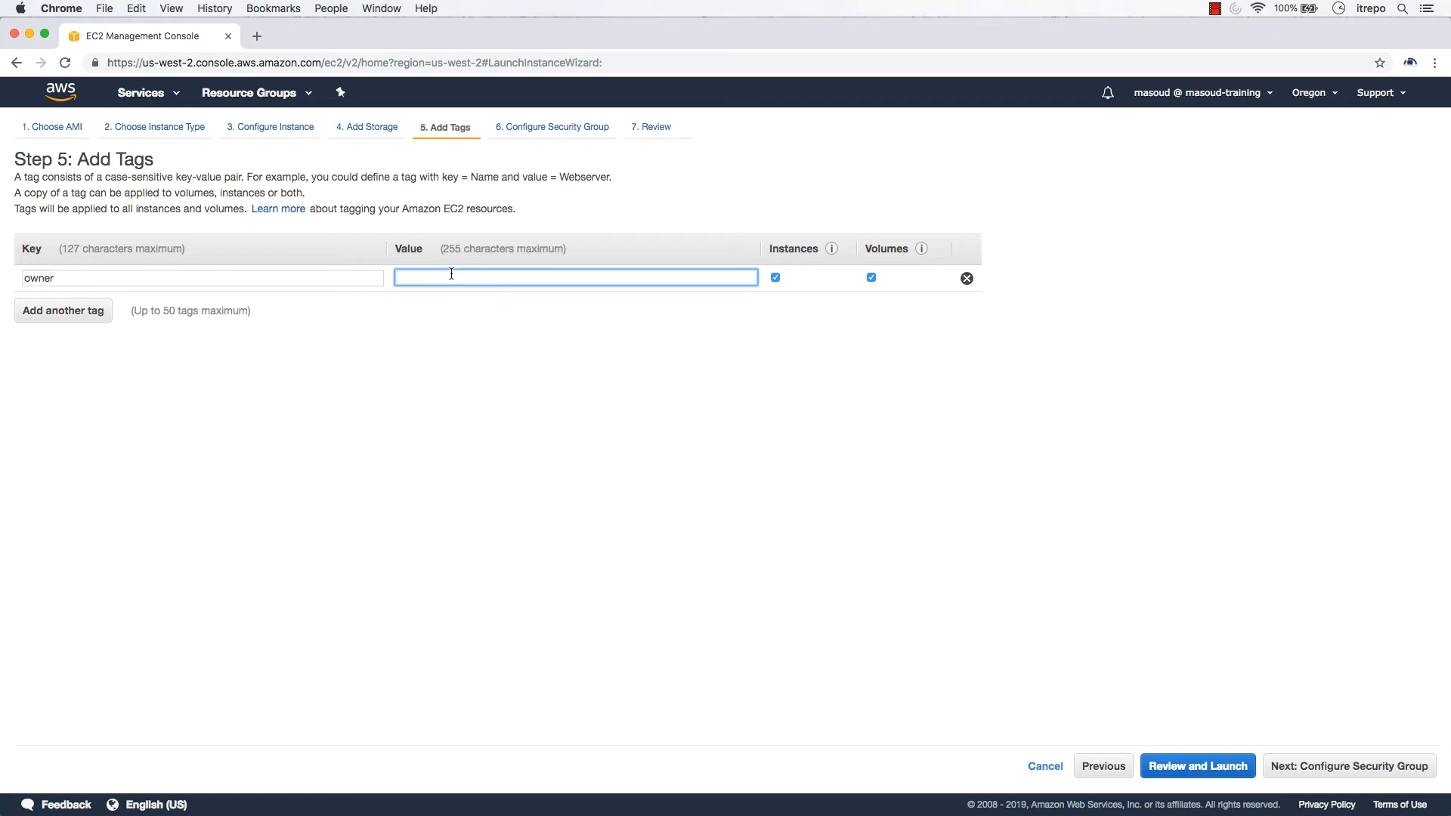
{"action": "type", "text": "IT"}
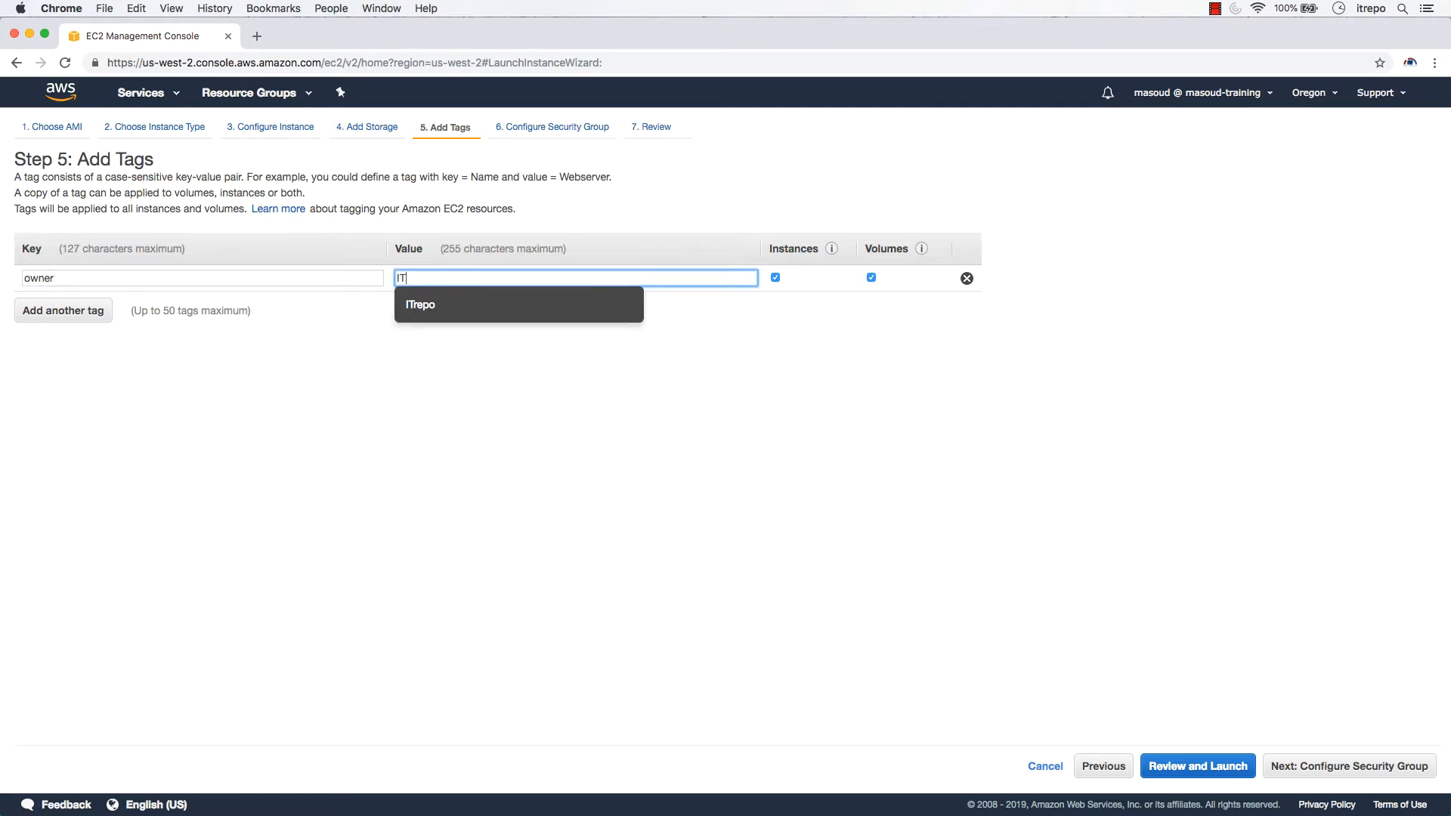
{"action": "left_click", "coordinate": [420, 306]}
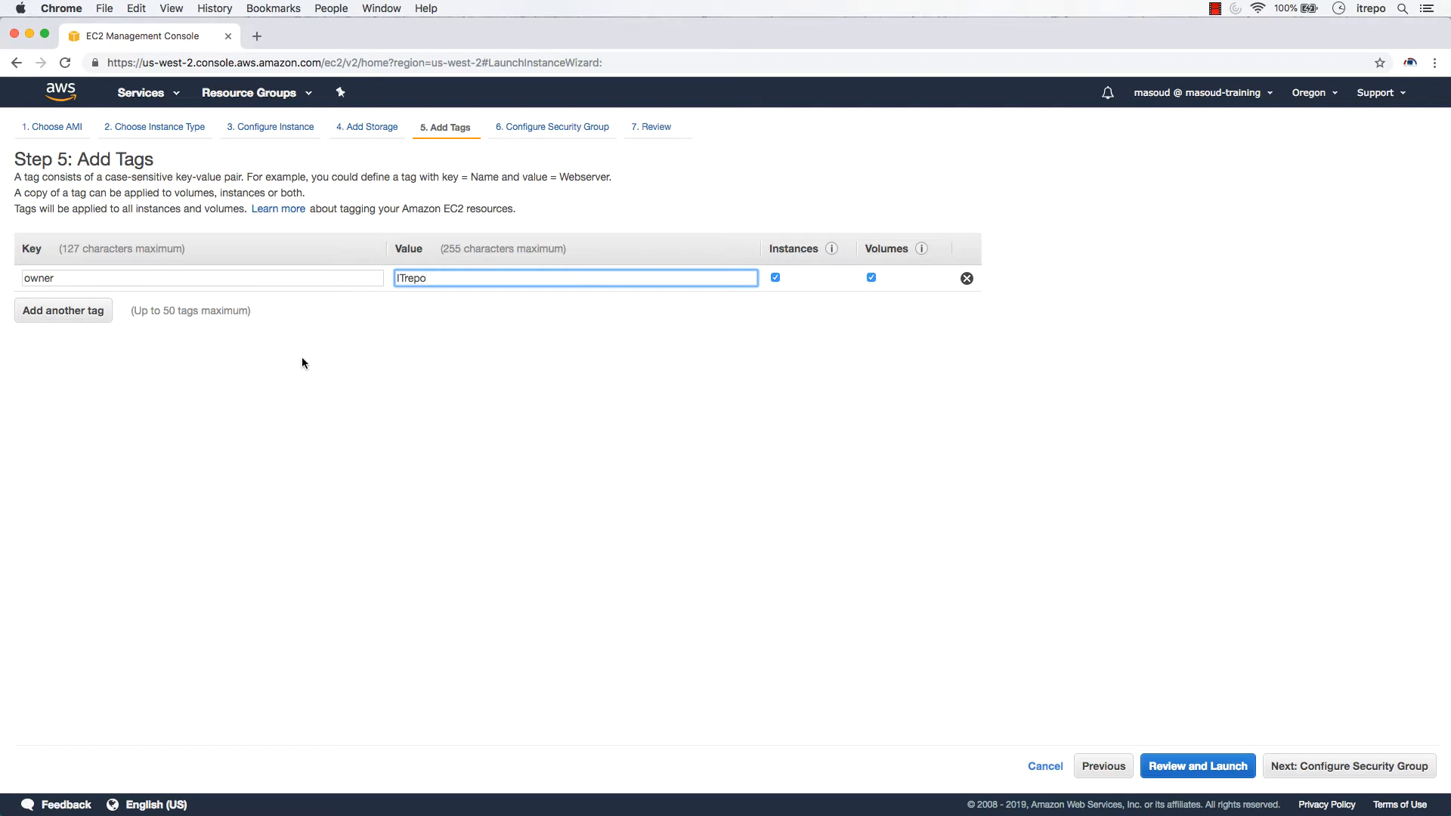
- Continue to the security group configuration and name the new security group itrepo-linux-sg
{"action": "left_click", "coordinate": [1360, 771]}
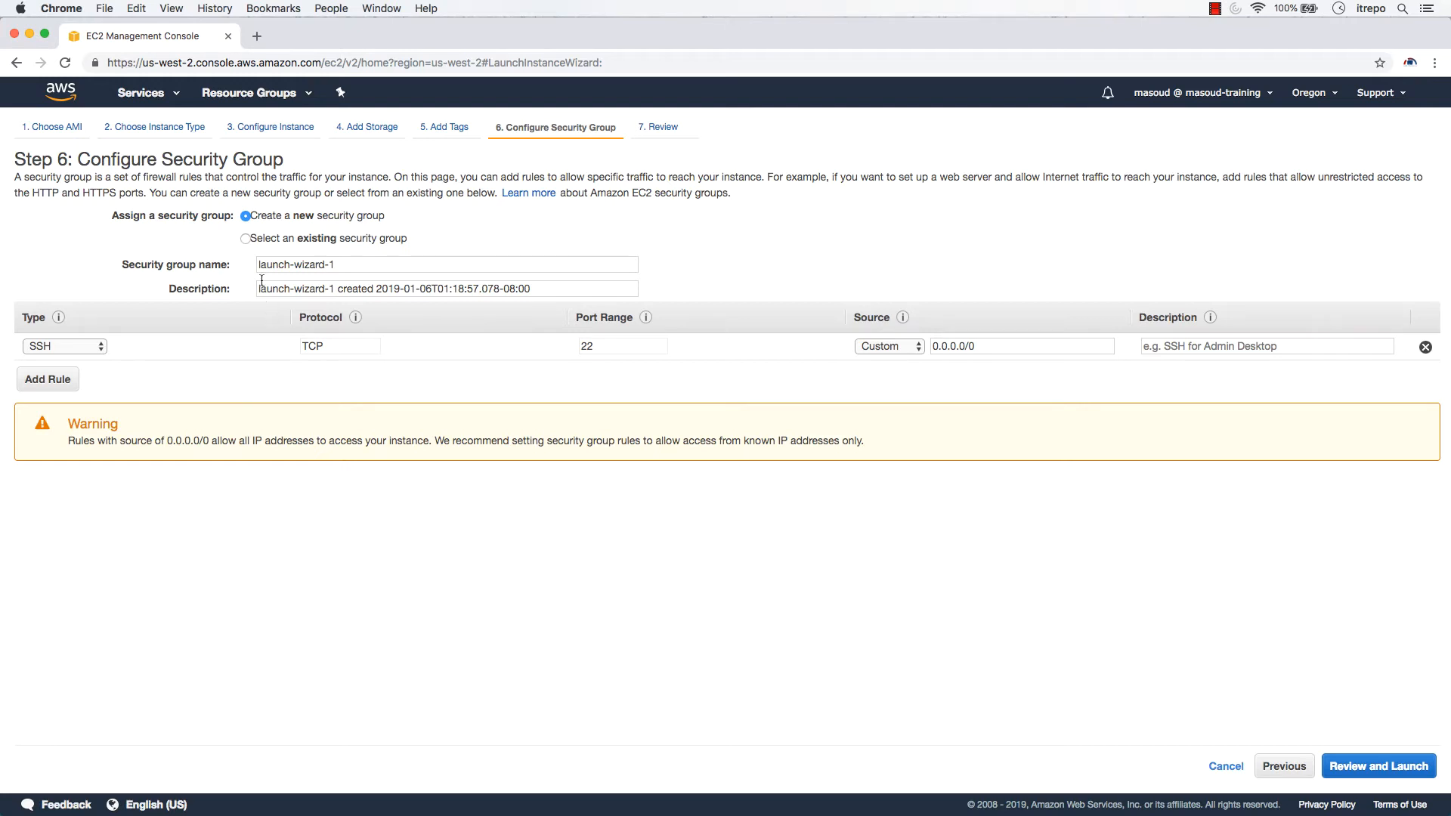
{"action": "left_click", "coordinate": [246, 238]}
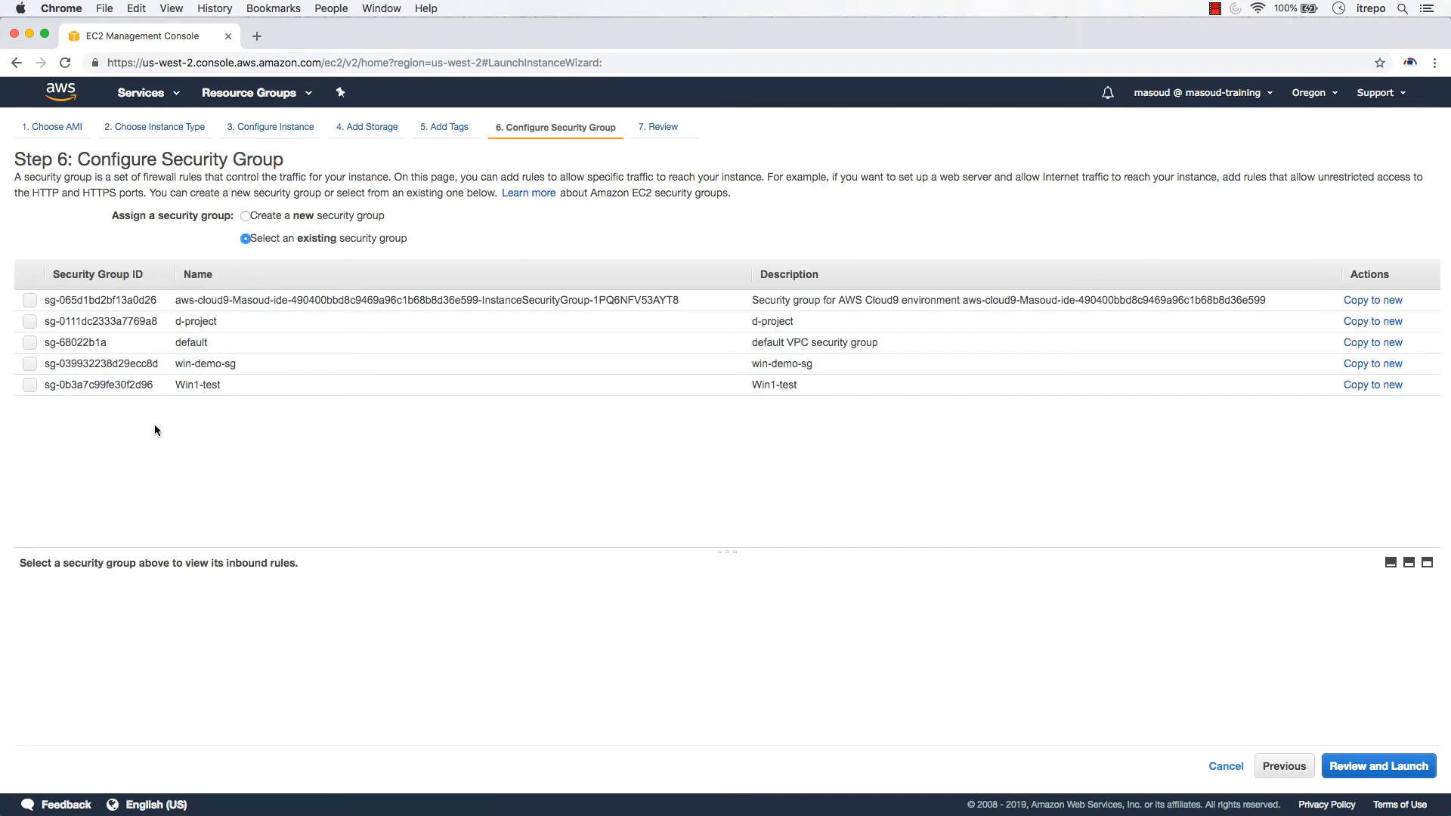
{"action": "left_click", "coordinate": [245, 217]}
{"action": "left_click_drag", "start_coordinate": [375, 263], "coordinate": [195, 261]}
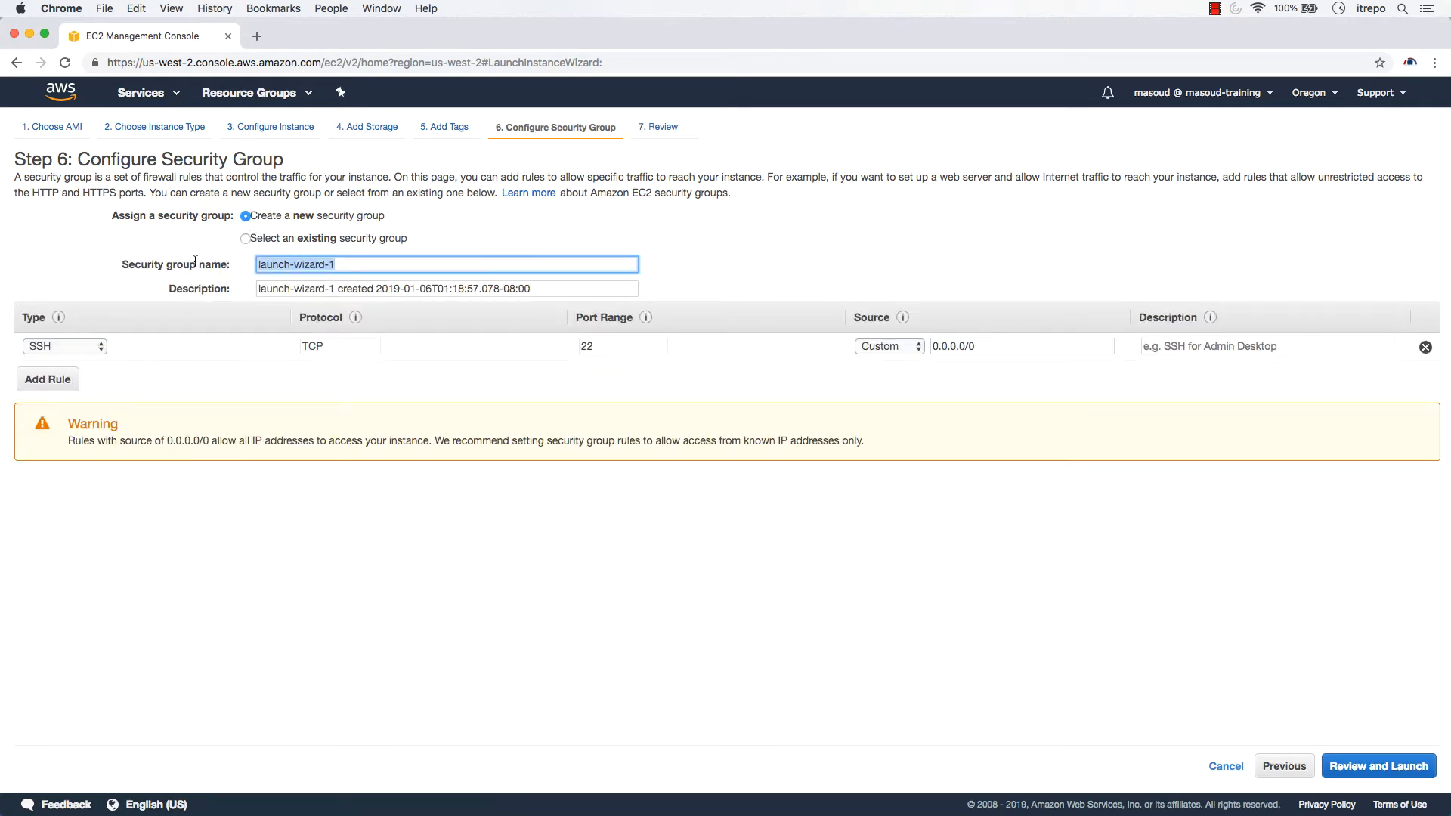
{"action": "type", "text": "itrepo-linux-sg"}
- Copy the security group's name, itrepo-linux-sg, into its description
{"action": "left_click_drag", "start_coordinate": [329, 265], "coordinate": [259, 265]}
{"action": "right_click", "coordinate": [274, 265]}
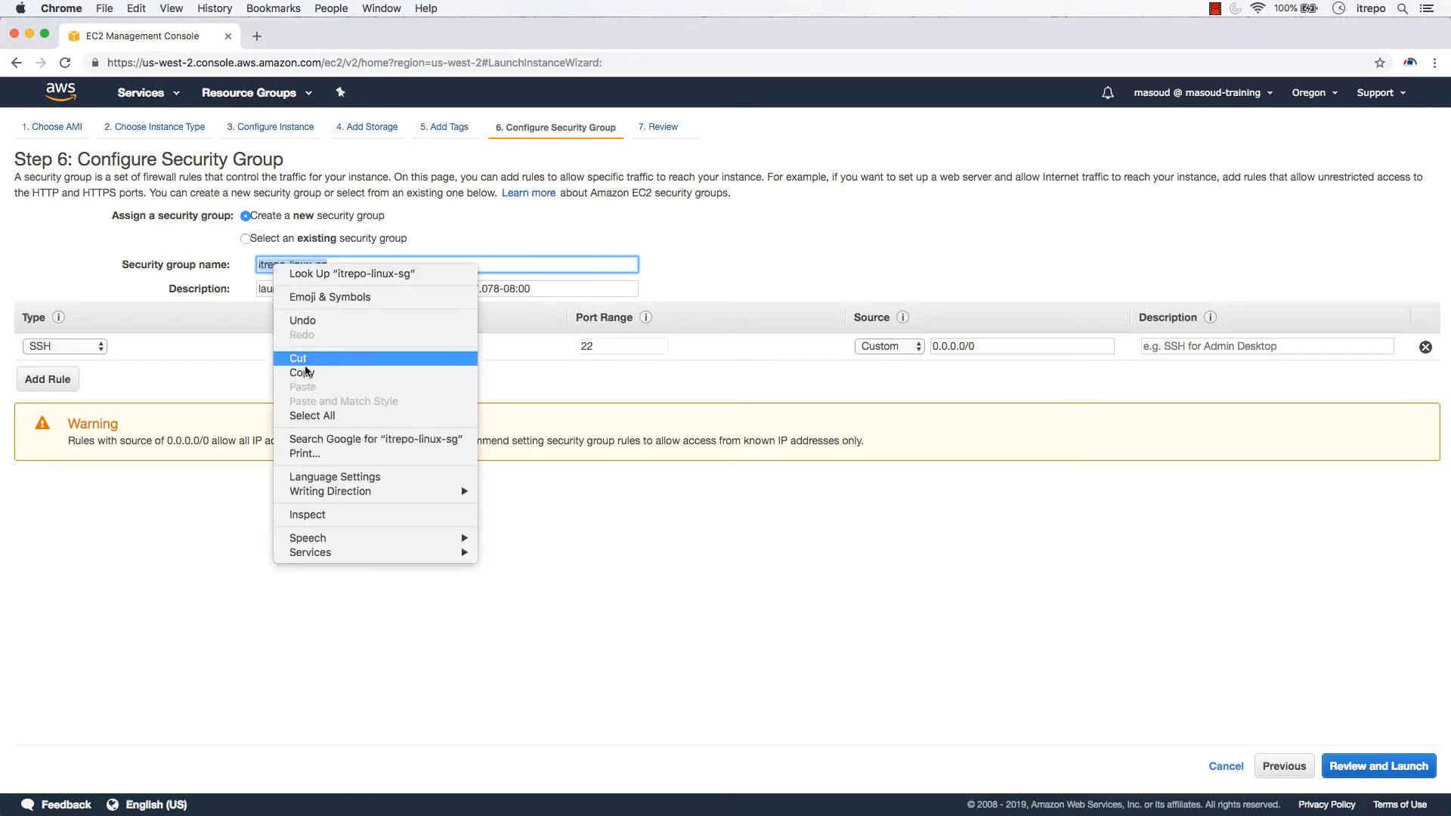
{"action": "left_click", "coordinate": [305, 372]}
{"action": "key", "text": "Tab"}
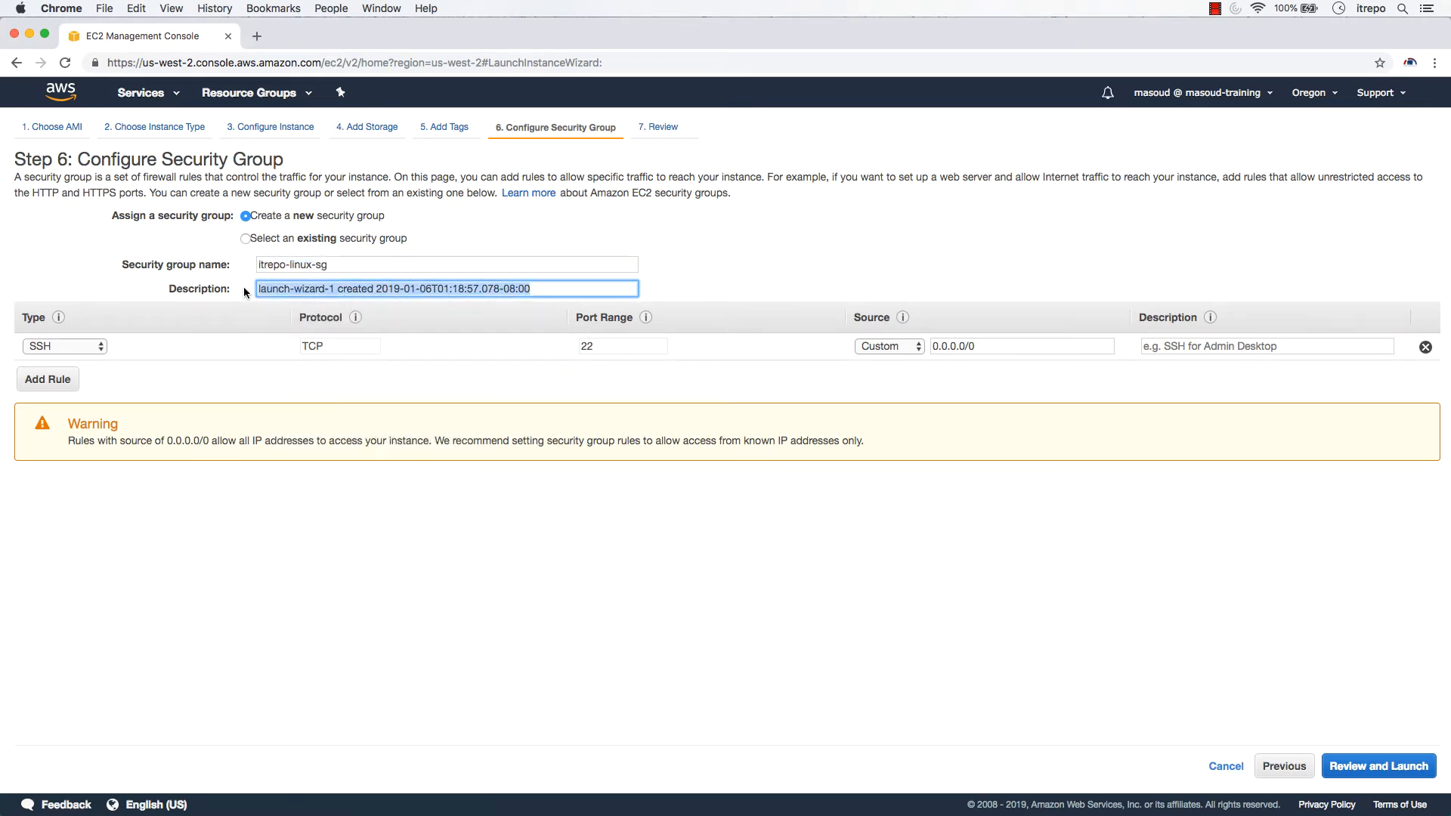
{"action": "right_click", "coordinate": [301, 289]}
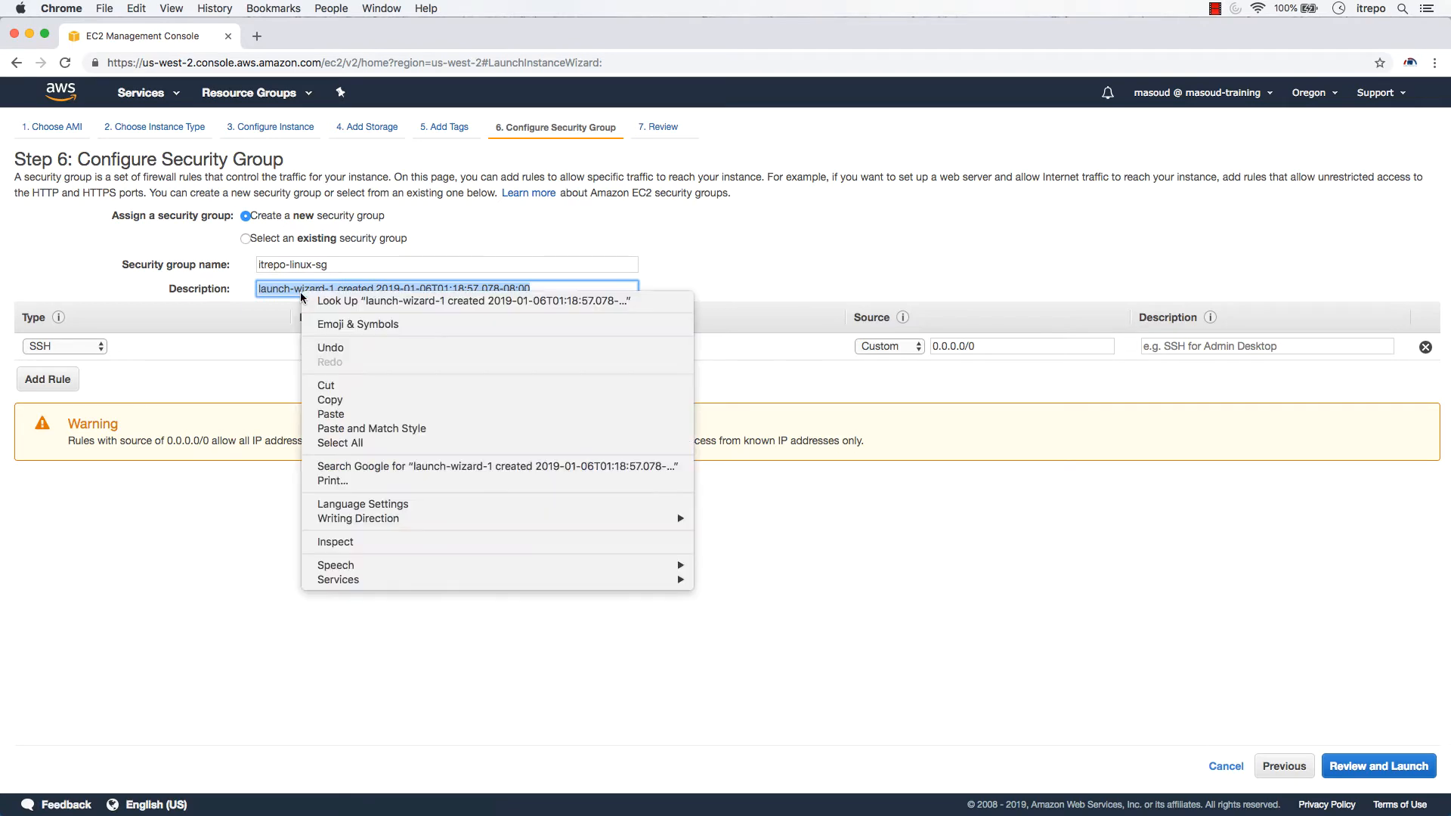
{"action": "left_click", "coordinate": [346, 414]}
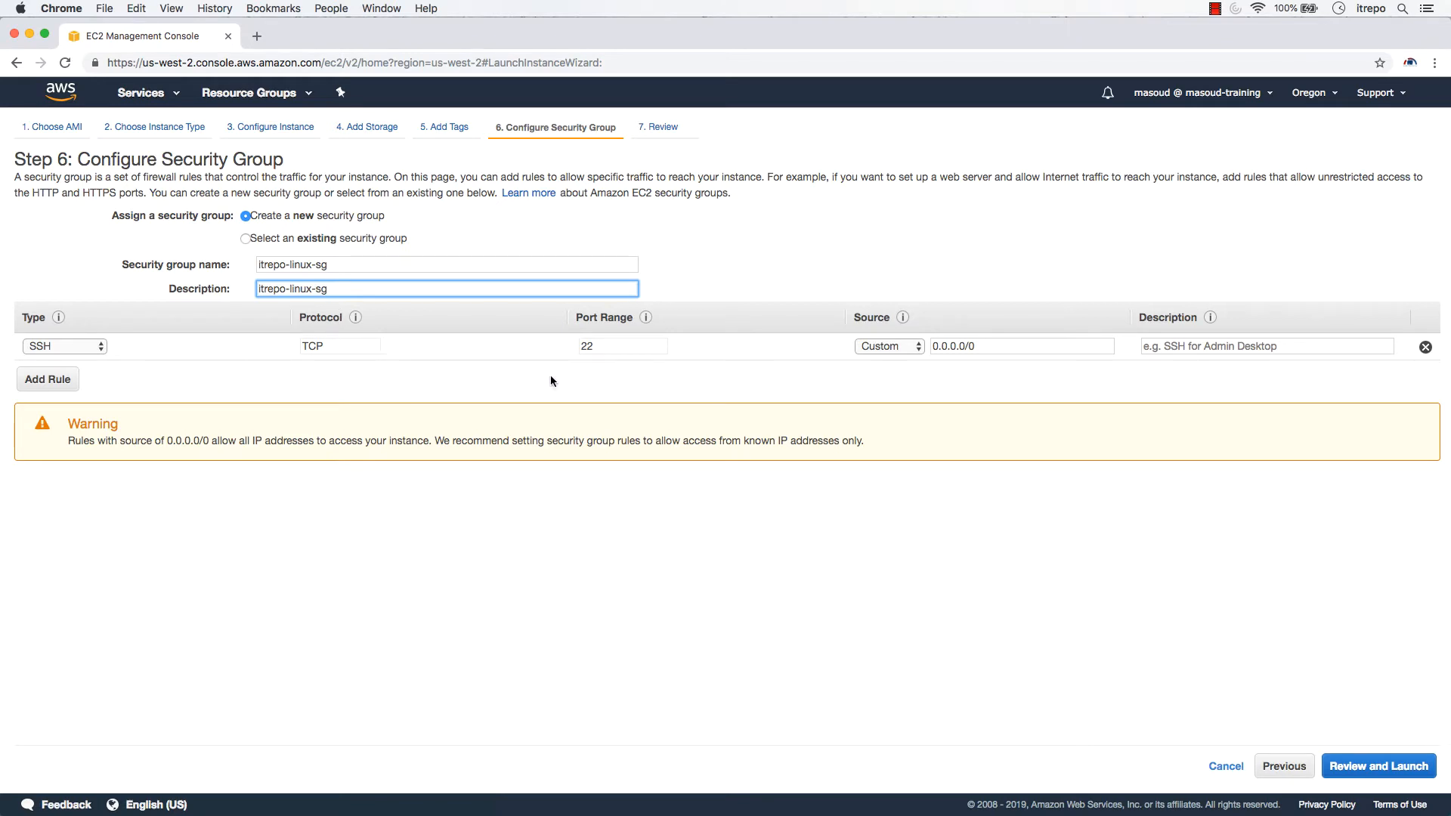
- Keep the SSH rule's custom source 0.0.0.0/0 and continue to the instance launch review
{"action": "left_click", "coordinate": [920, 347]}
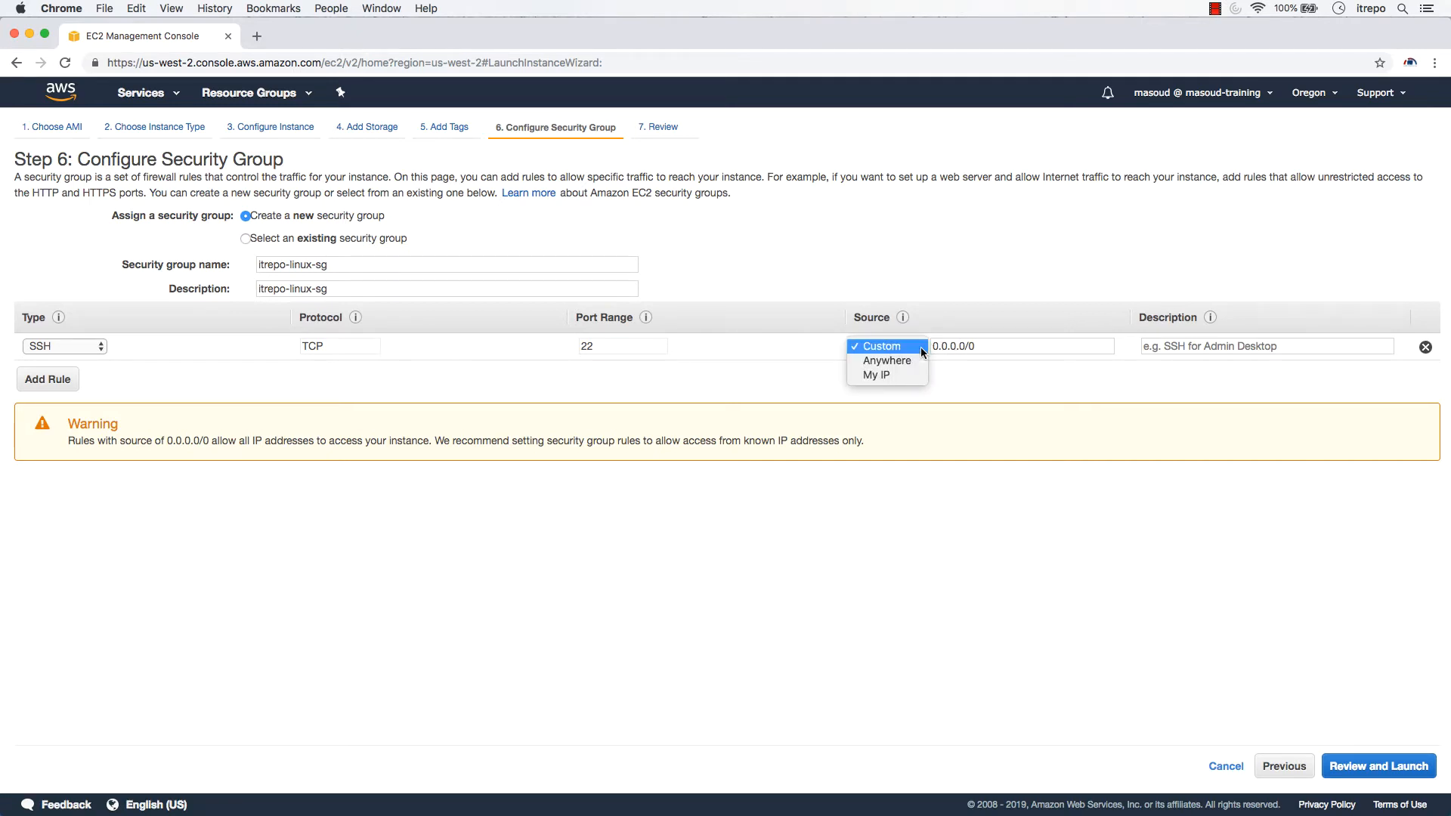
{"action": "left_click", "coordinate": [990, 346]}
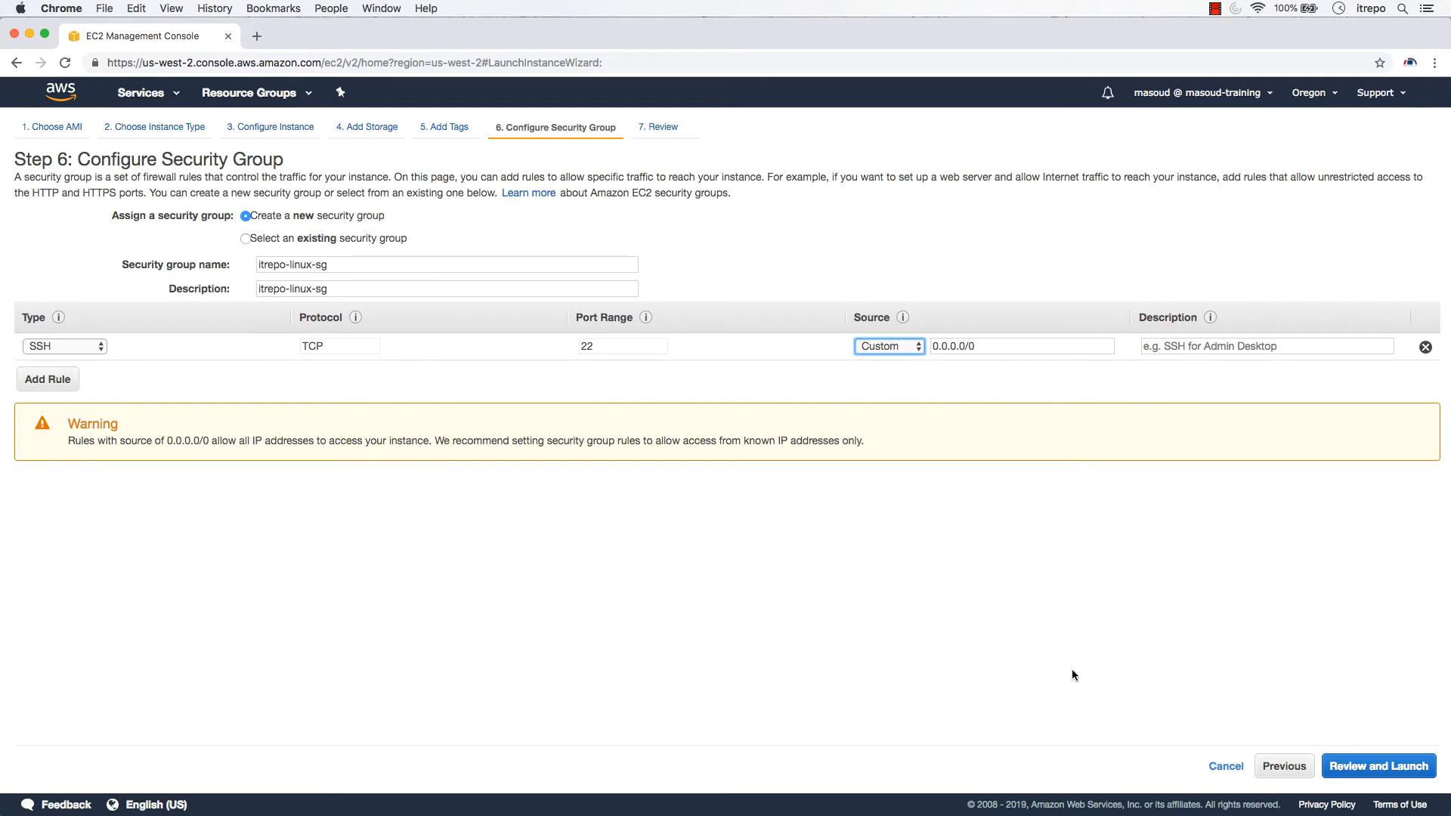
{"action": "left_click", "coordinate": [1369, 772]}
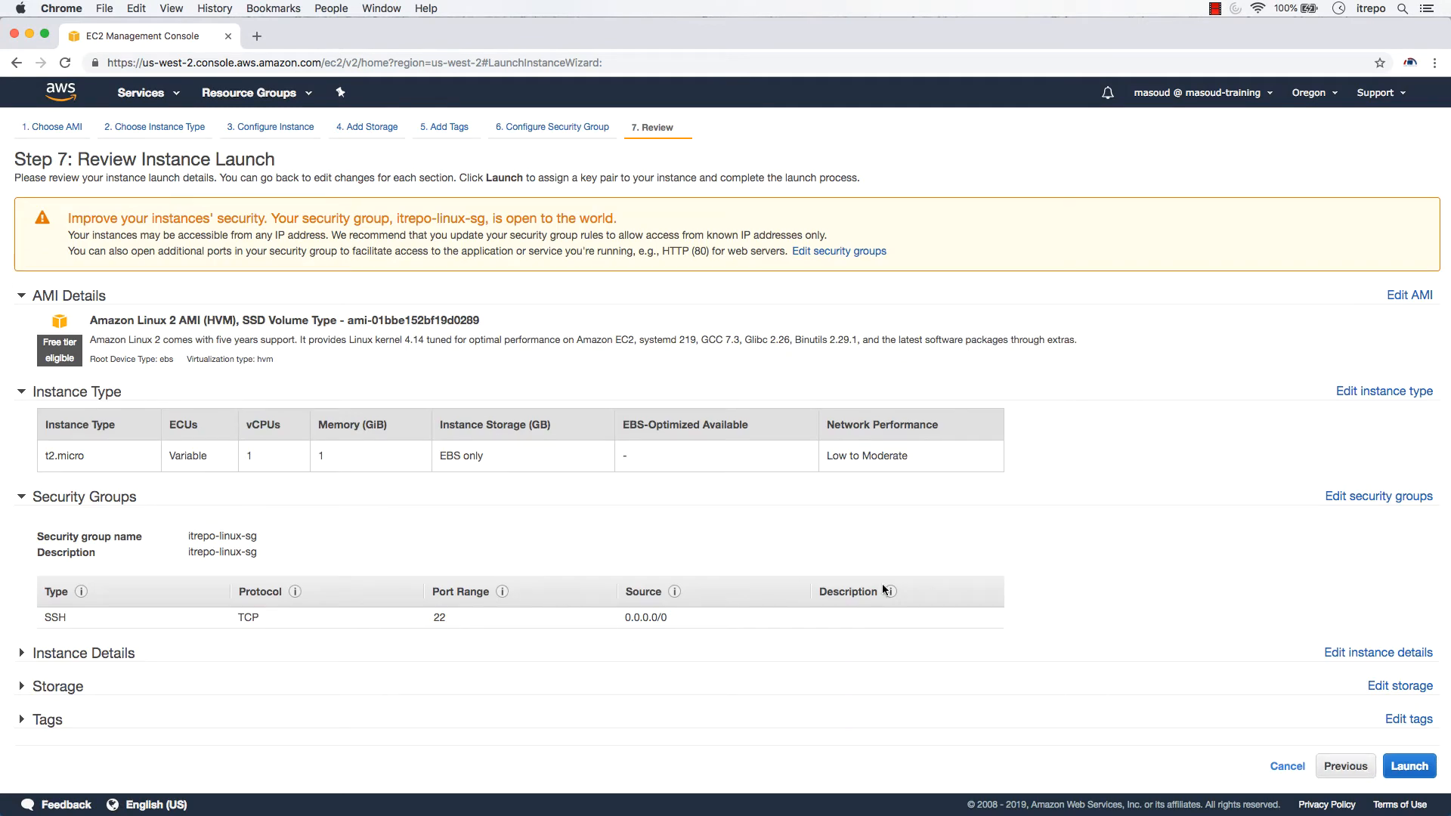
- Launch the instances with a new key pair named itrepo-linux-key, downloading its private key file
{"action": "left_click", "coordinate": [1411, 767]}
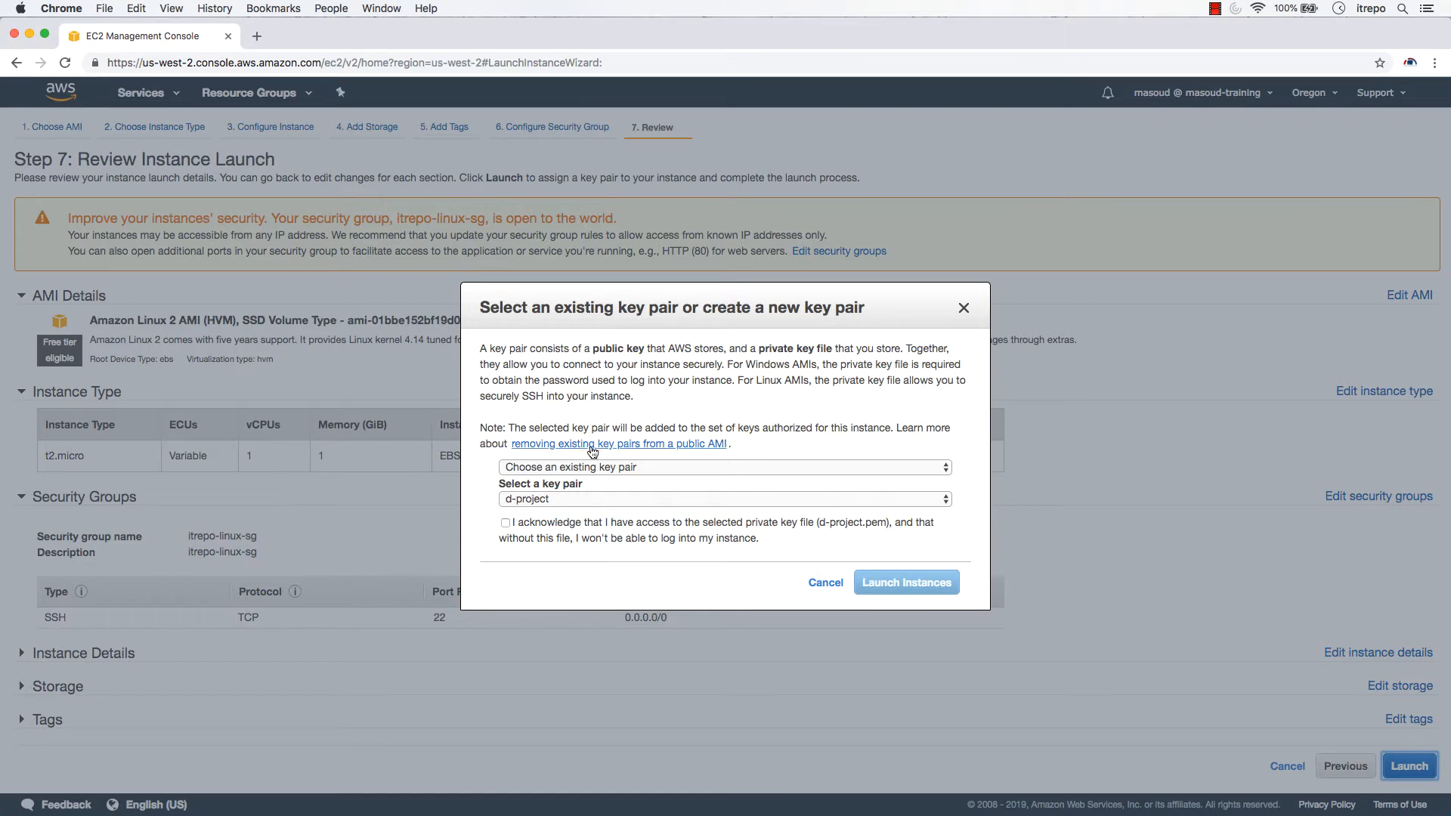
{"action": "left_click", "coordinate": [539, 468]}
{"action": "left_click", "coordinate": [539, 483]}
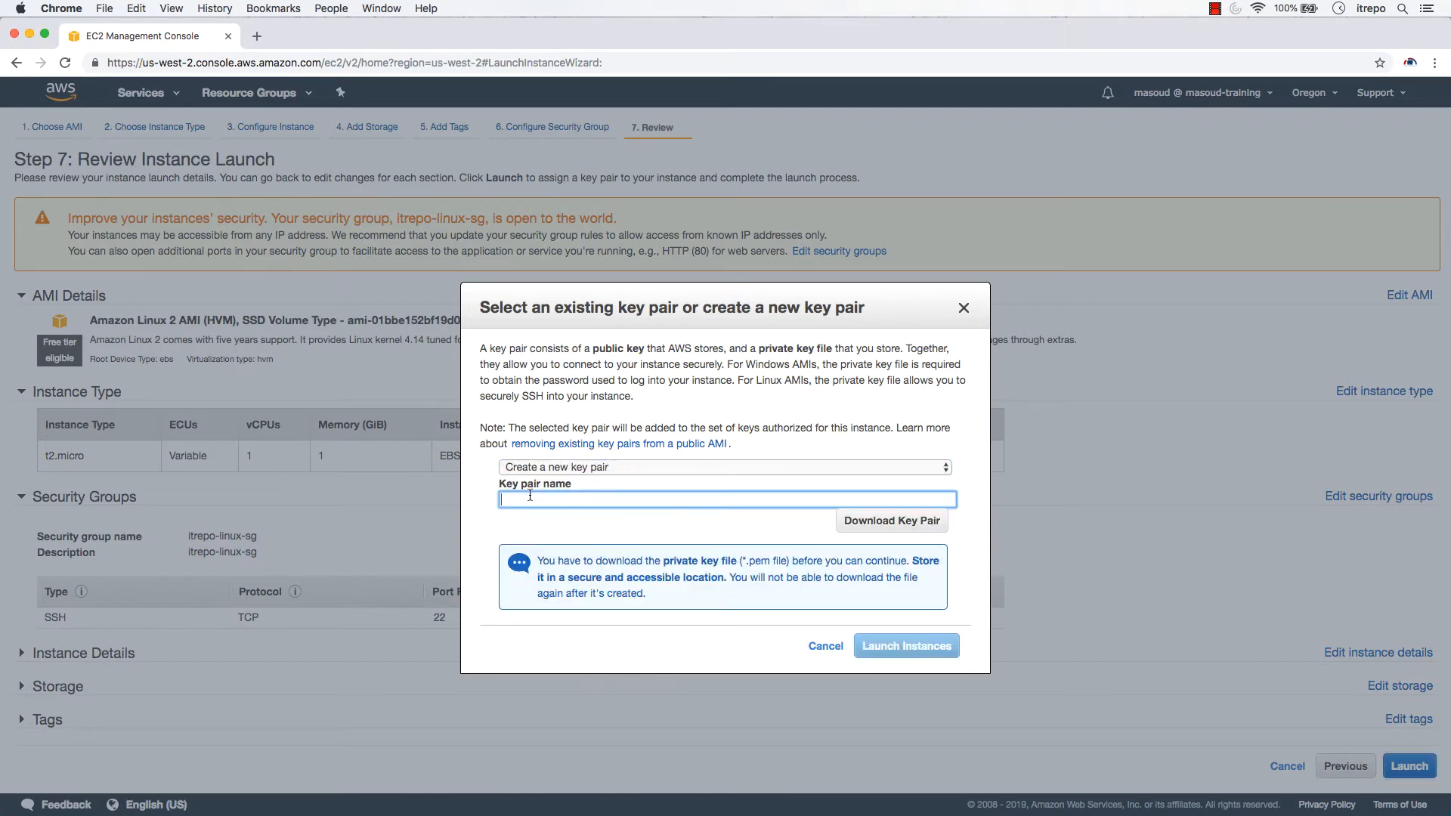
{"action": "type", "text": "itrepo-linux-key"}
{"action": "left_click", "coordinate": [915, 528]}
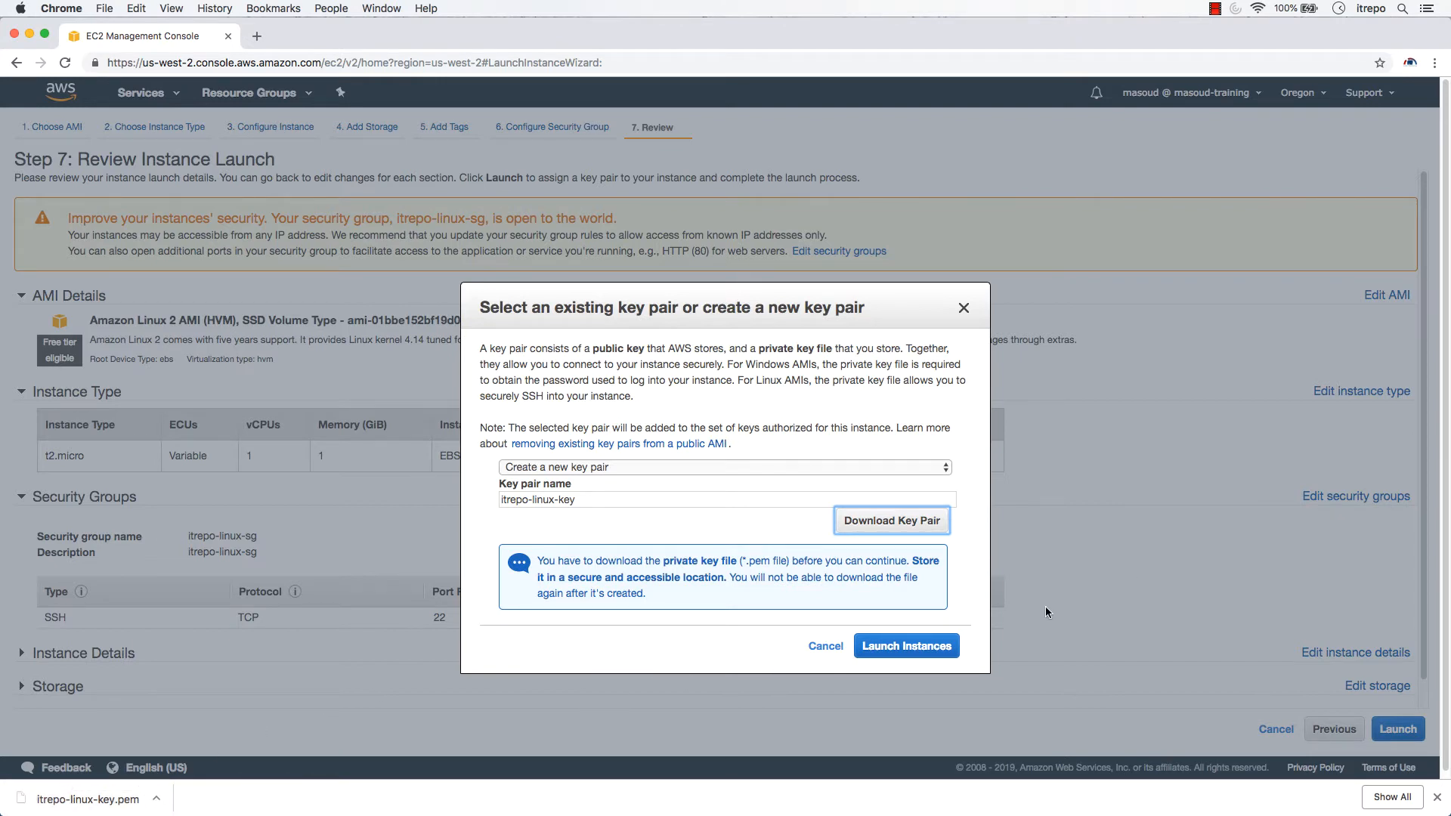
{"action": "left_click", "coordinate": [941, 648]}
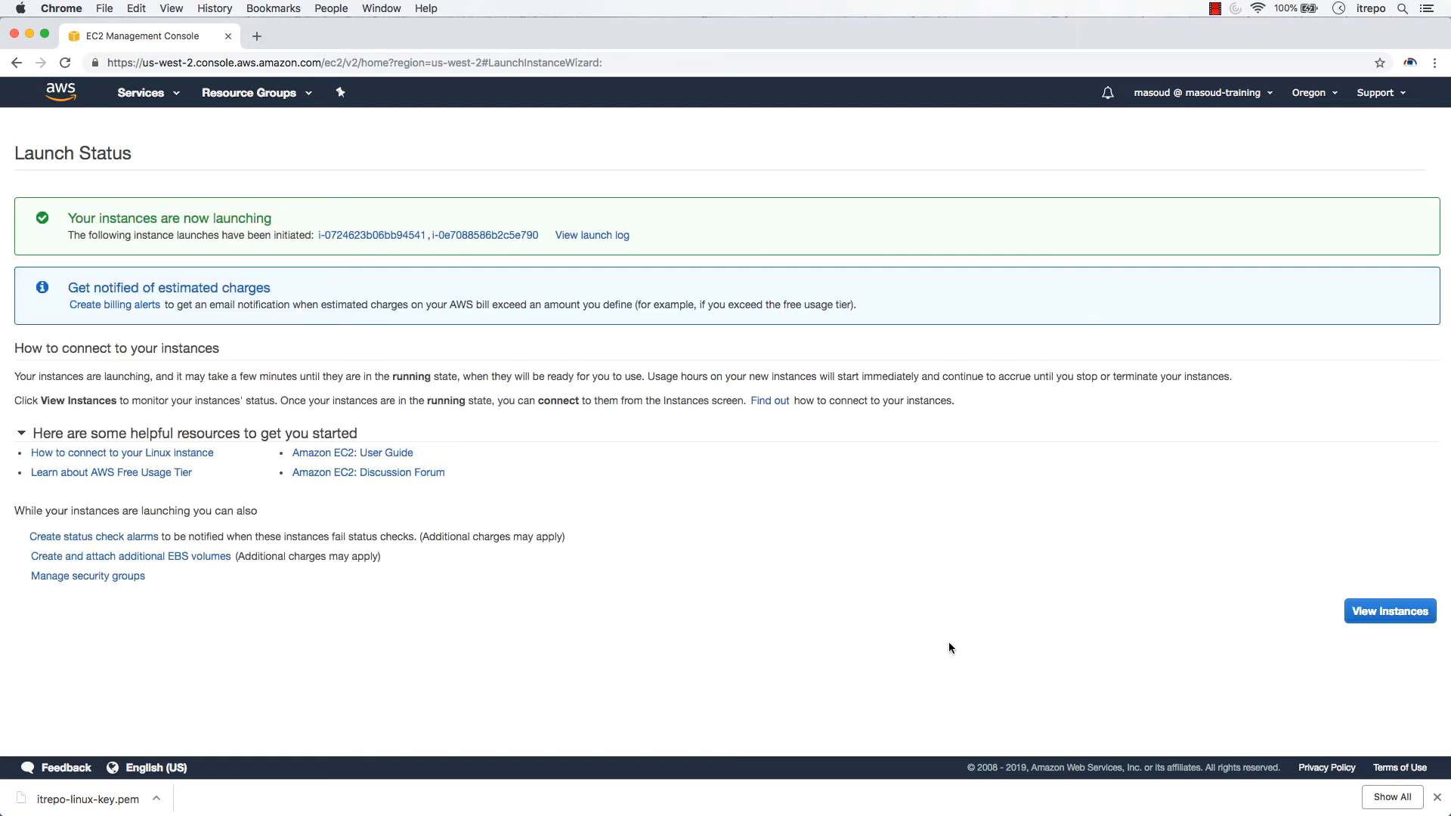
- Open the instances list, sort it by instance state and select the first running t2.micro instance
{"action": "left_click", "coordinate": [1386, 610]}
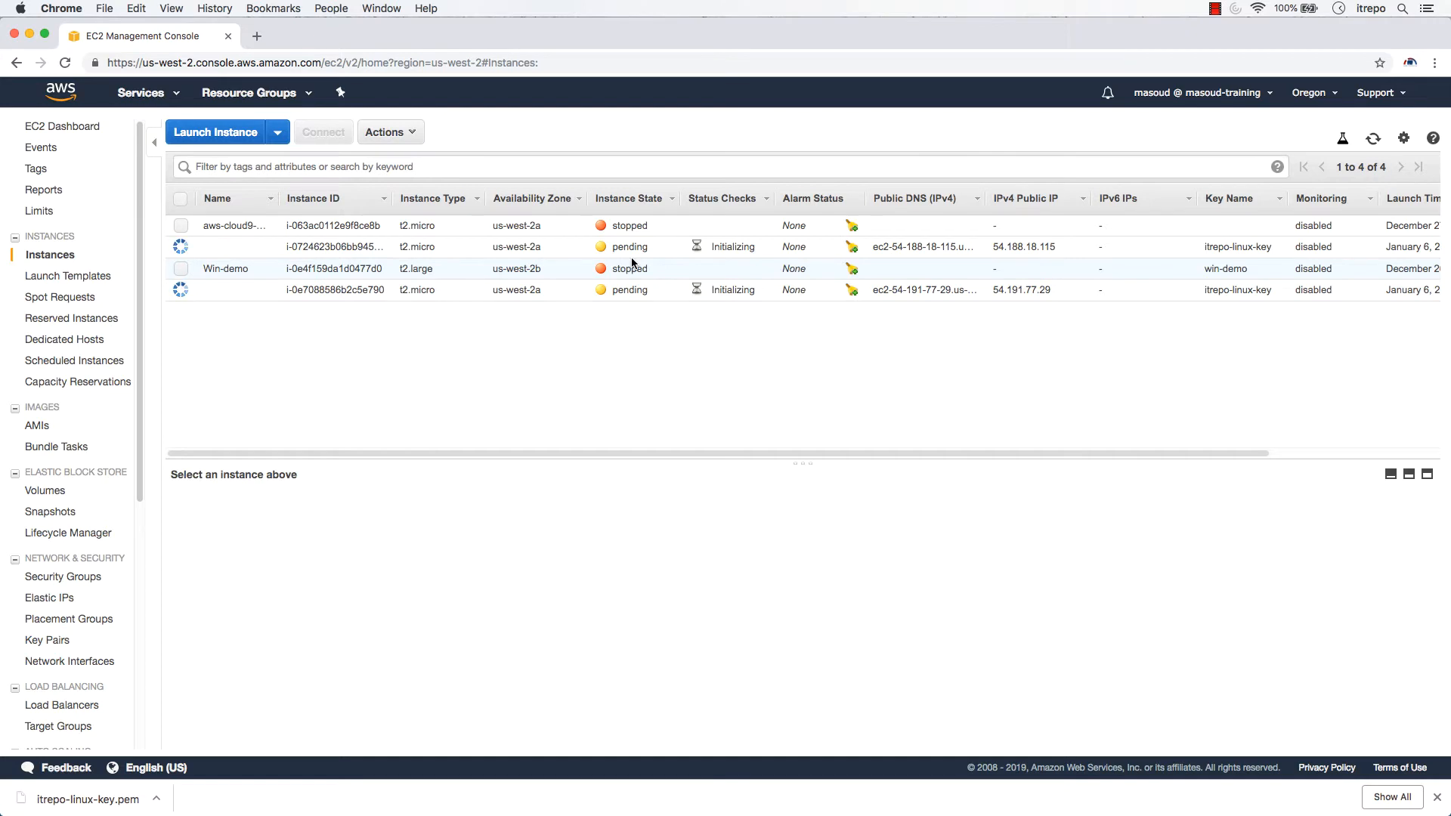
{"action": "left_click", "coordinate": [634, 201]}
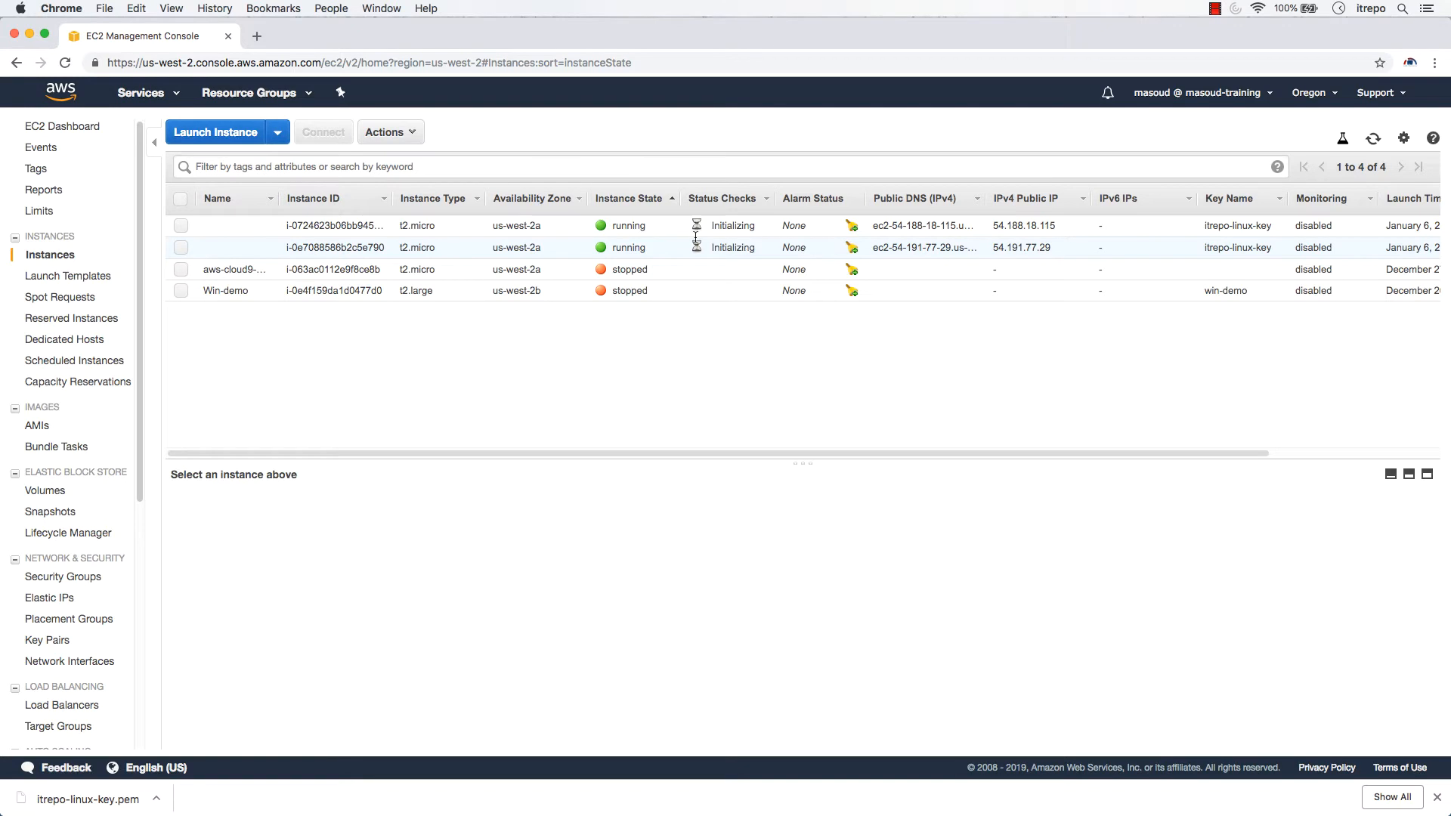
{"action": "left_click", "coordinate": [316, 227]}
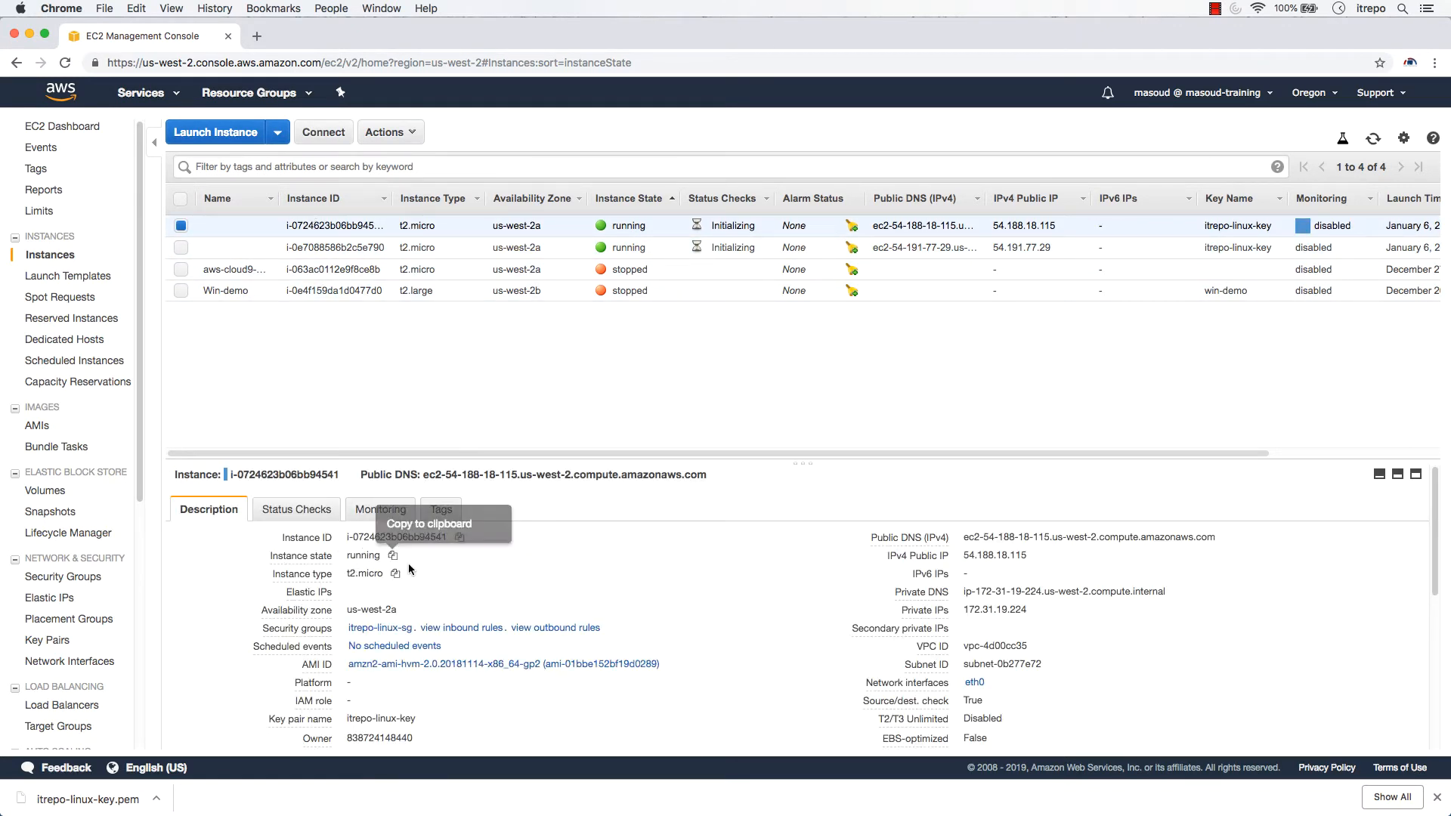
- Examine the selected instance's inbound and outbound security group rules and the rest of its description
{"action": "mouse_move", "coordinate": [320, 629]}
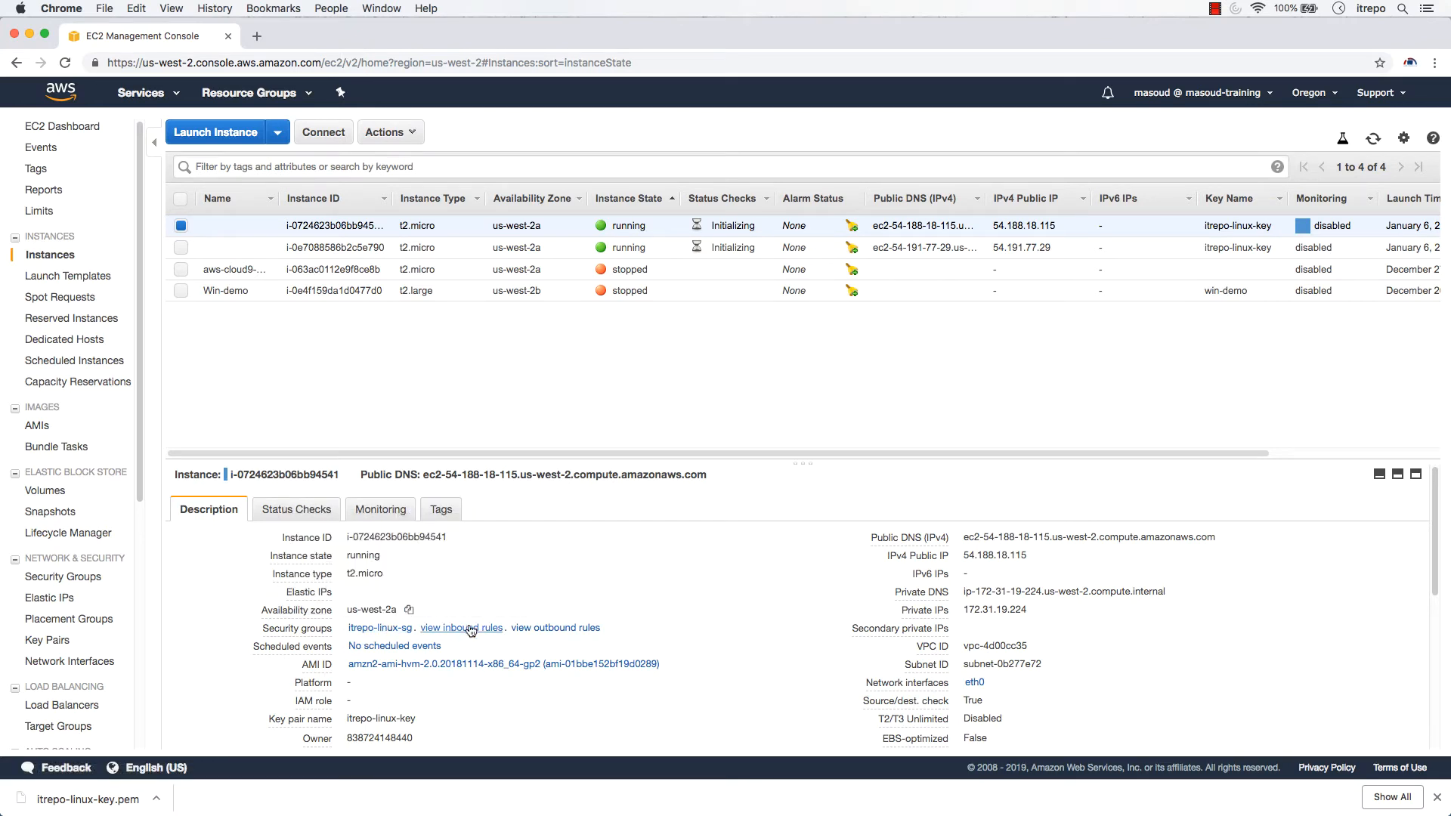
{"action": "left_click", "coordinate": [470, 630]}
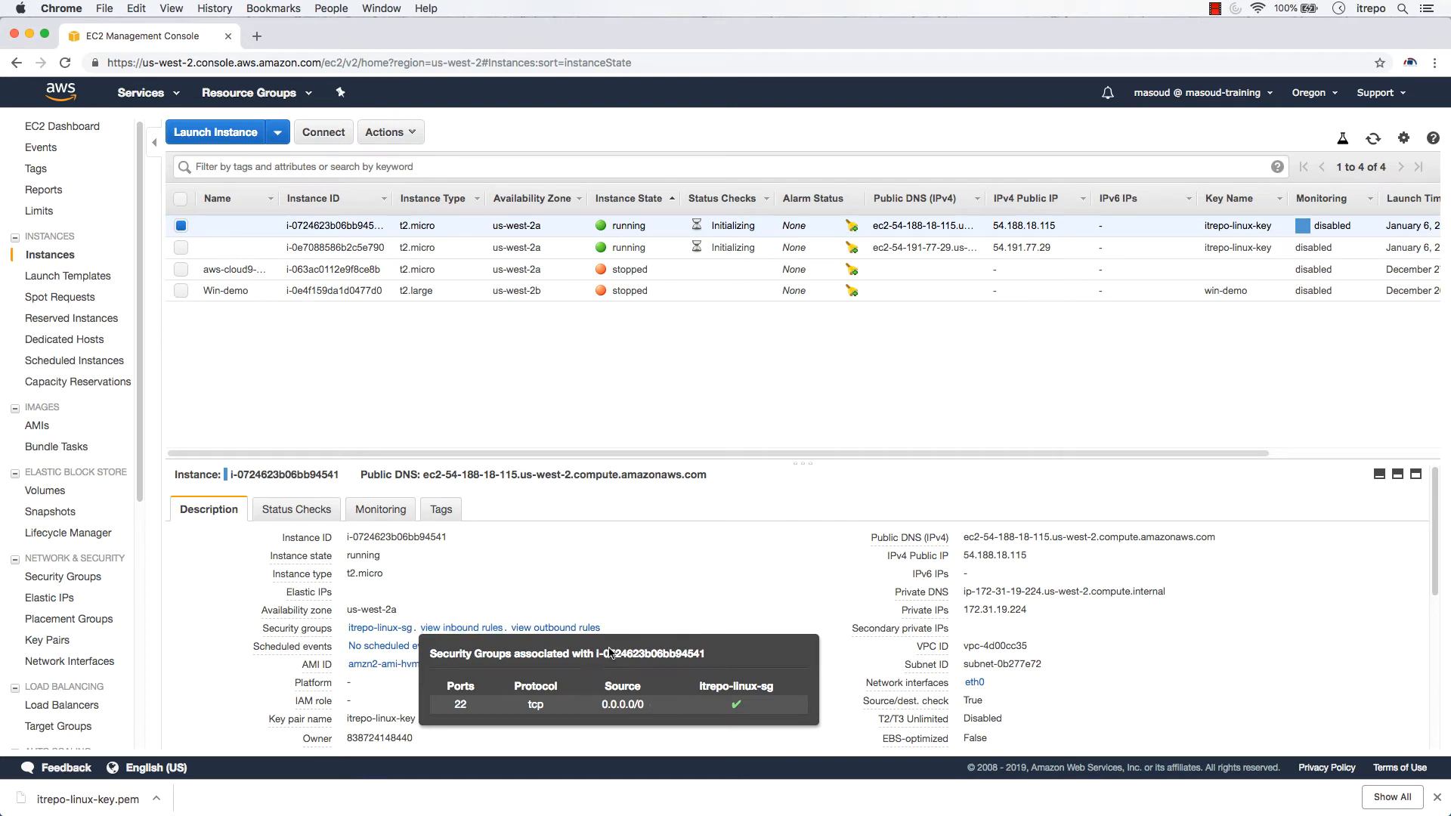
{"action": "left_click", "coordinate": [556, 628]}
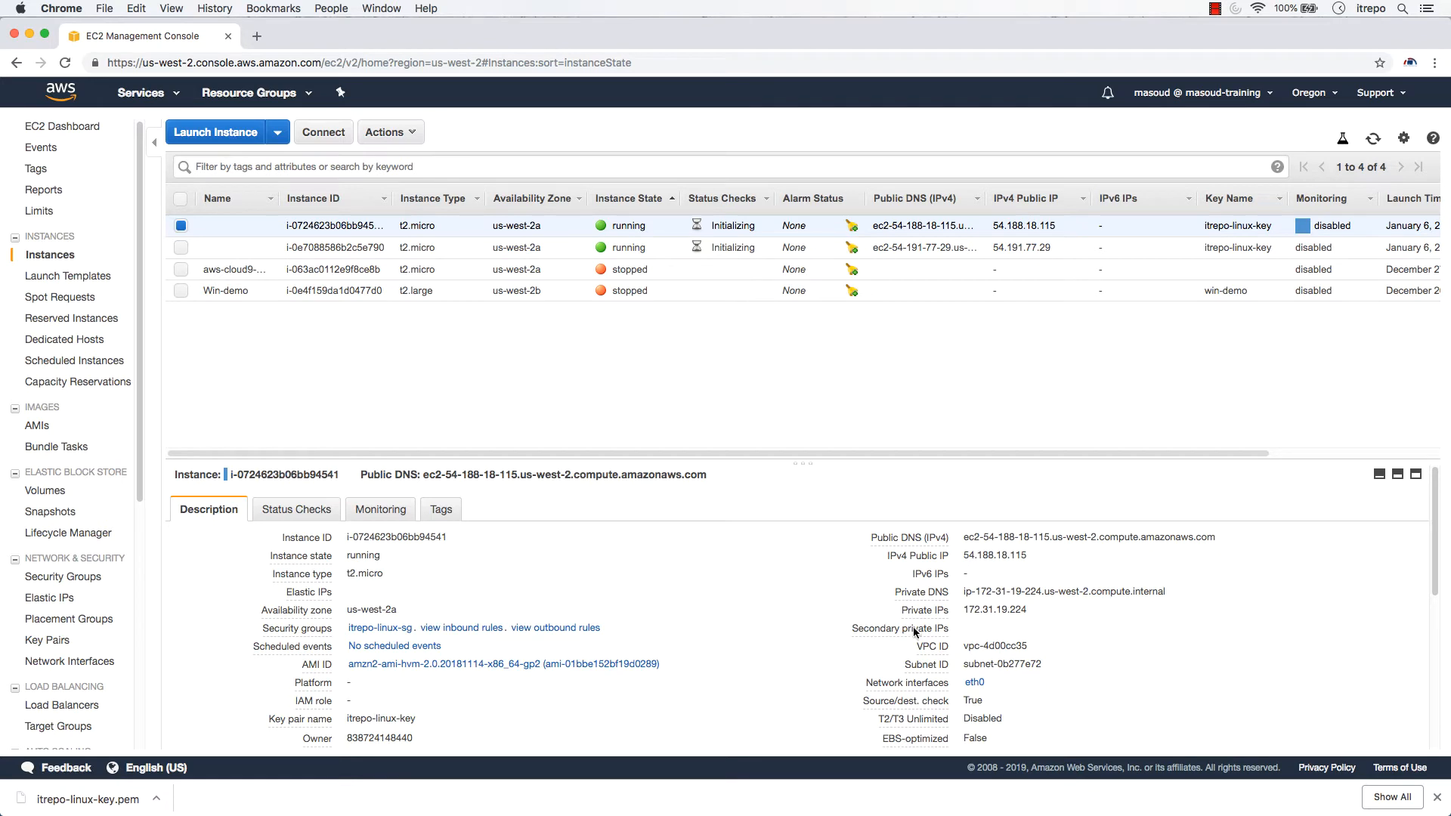
{"action": "mouse_move", "coordinate": [917, 631]}
{"action": "mouse_move", "coordinate": [970, 611]}
{"action": "scroll", "coordinate": [811, 691], "scroll_direction": "down", "scroll_amount": 5}
{"action": "scroll", "coordinate": [763, 668], "scroll_direction": "up", "scroll_amount": 6}
- Review the instance's status checks, CloudWatch metrics and tags, and return to its description
{"action": "left_click", "coordinate": [291, 511]}
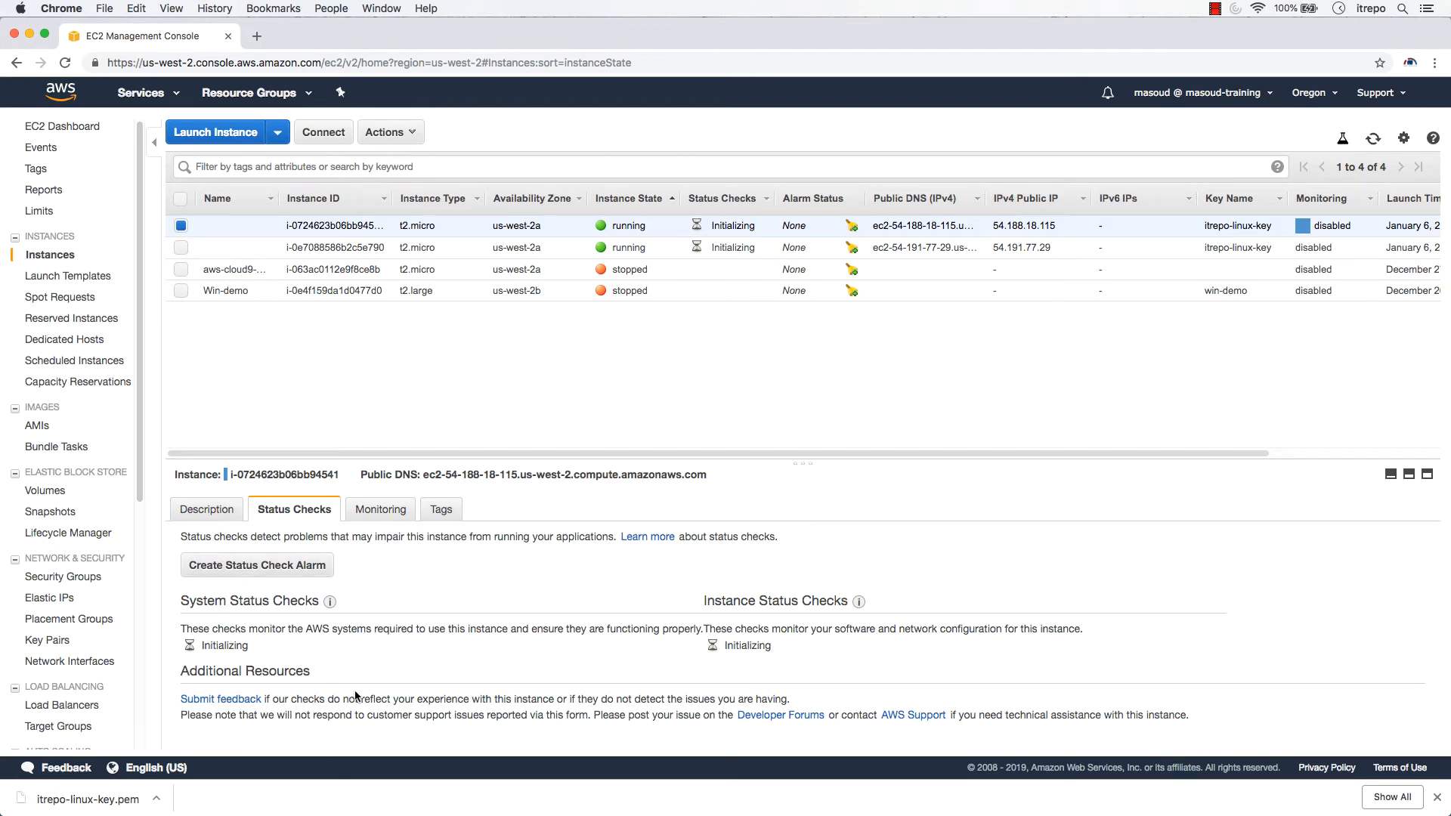
{"action": "left_click", "coordinate": [382, 510]}
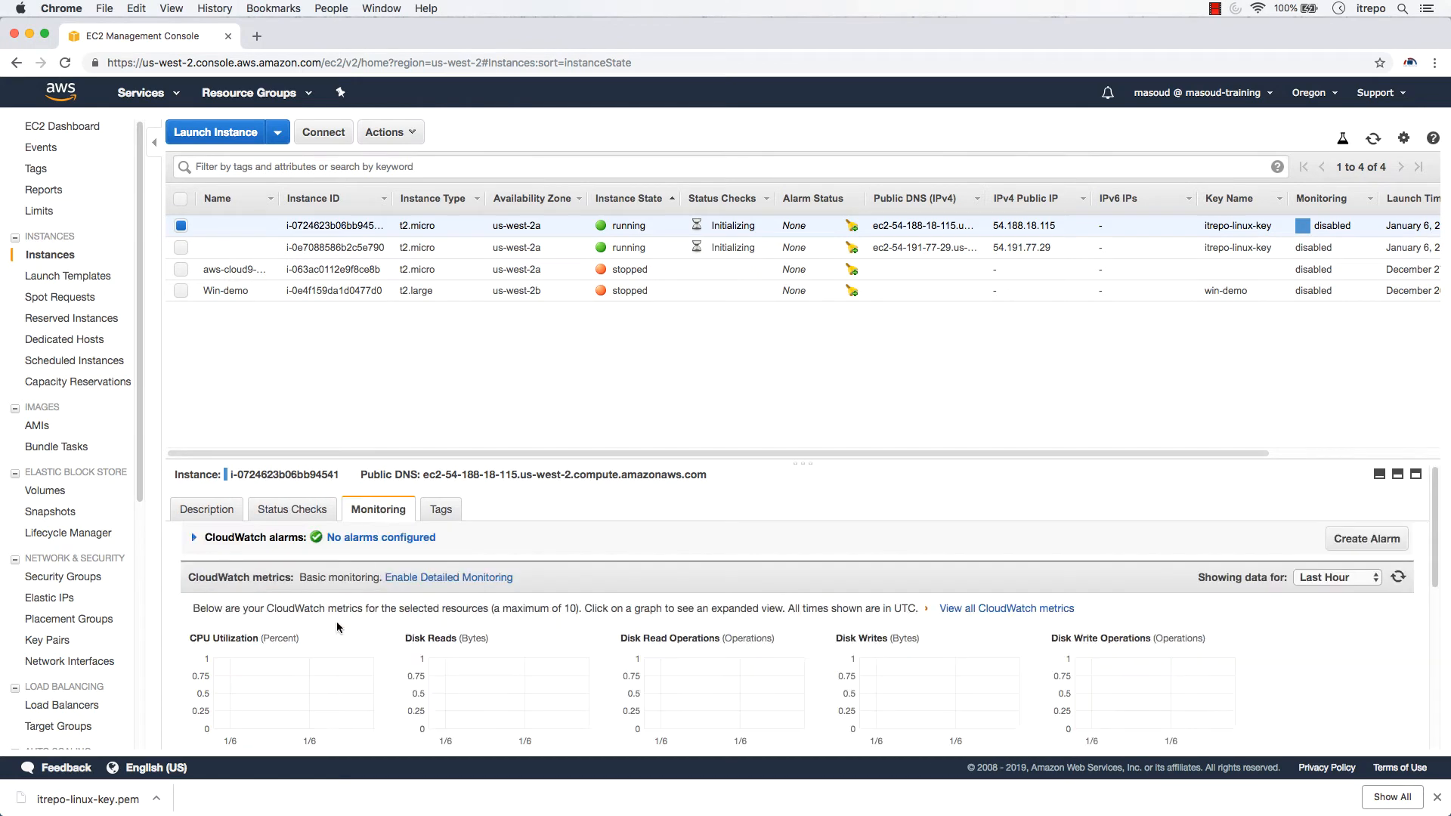
{"action": "scroll", "coordinate": [362, 616], "scroll_direction": "down", "scroll_amount": 5}
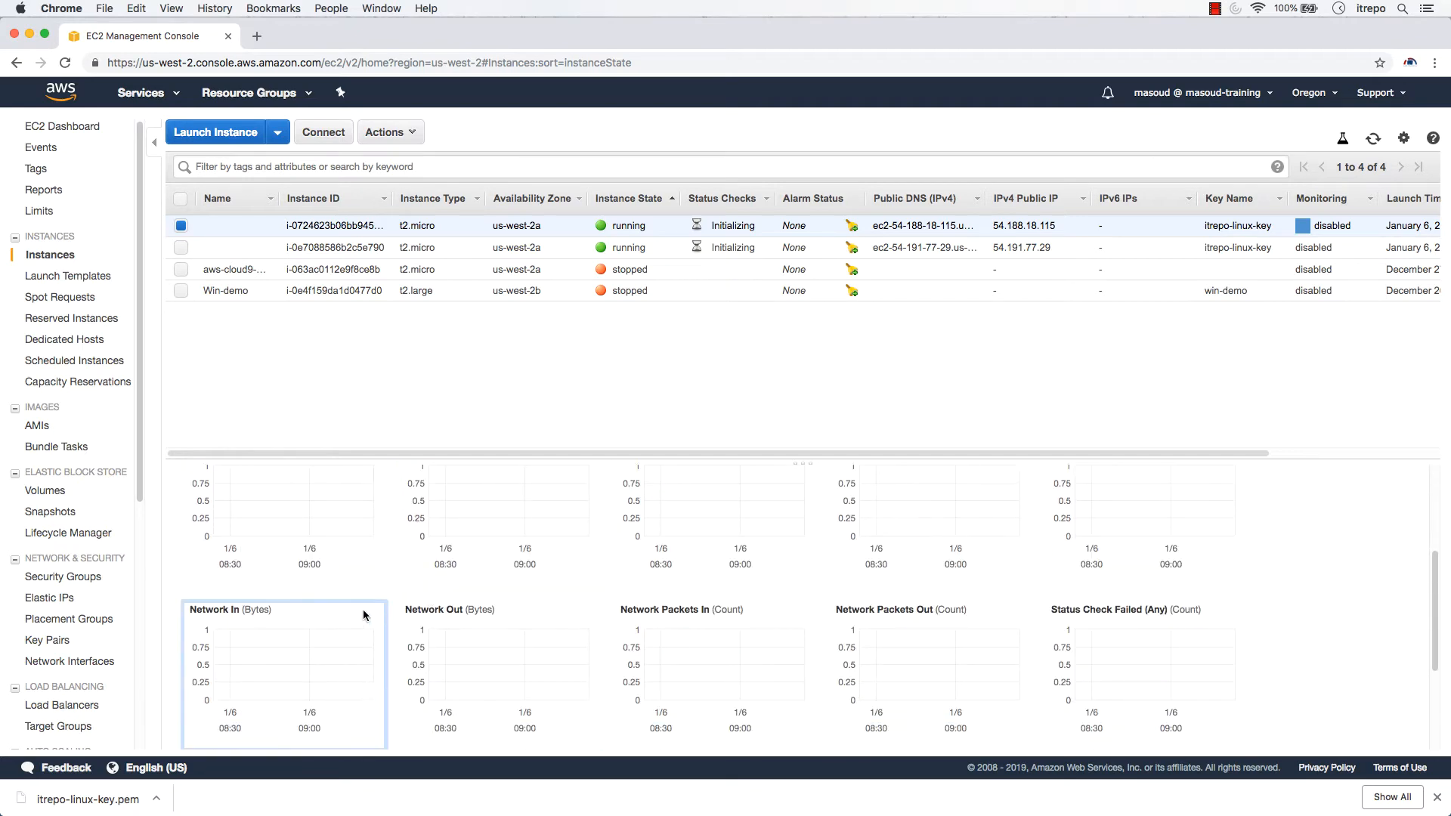
{"action": "scroll", "coordinate": [364, 616], "scroll_direction": "down", "scroll_amount": 1}
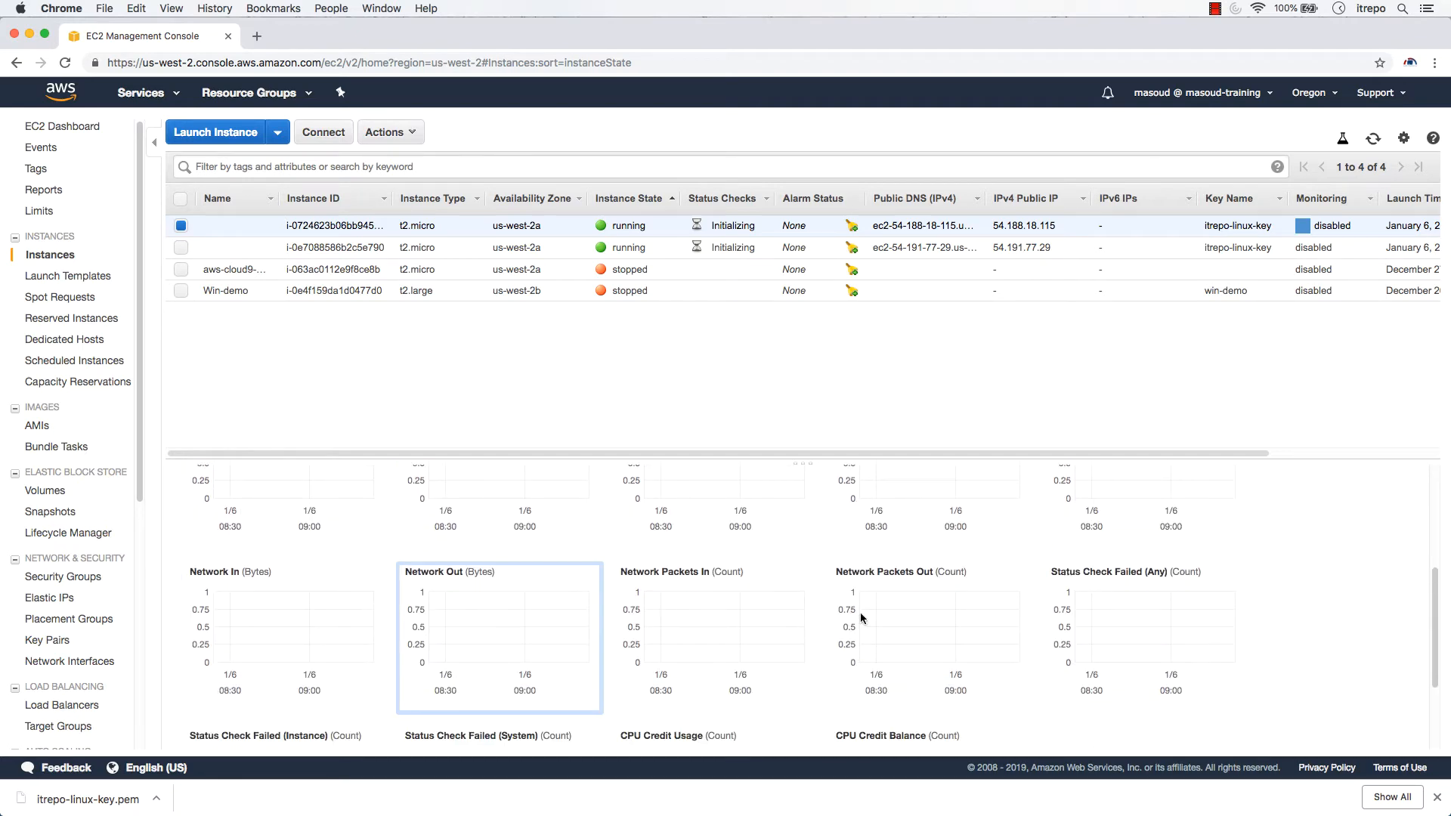
{"action": "scroll", "coordinate": [727, 578], "scroll_direction": "up", "scroll_amount": 6}
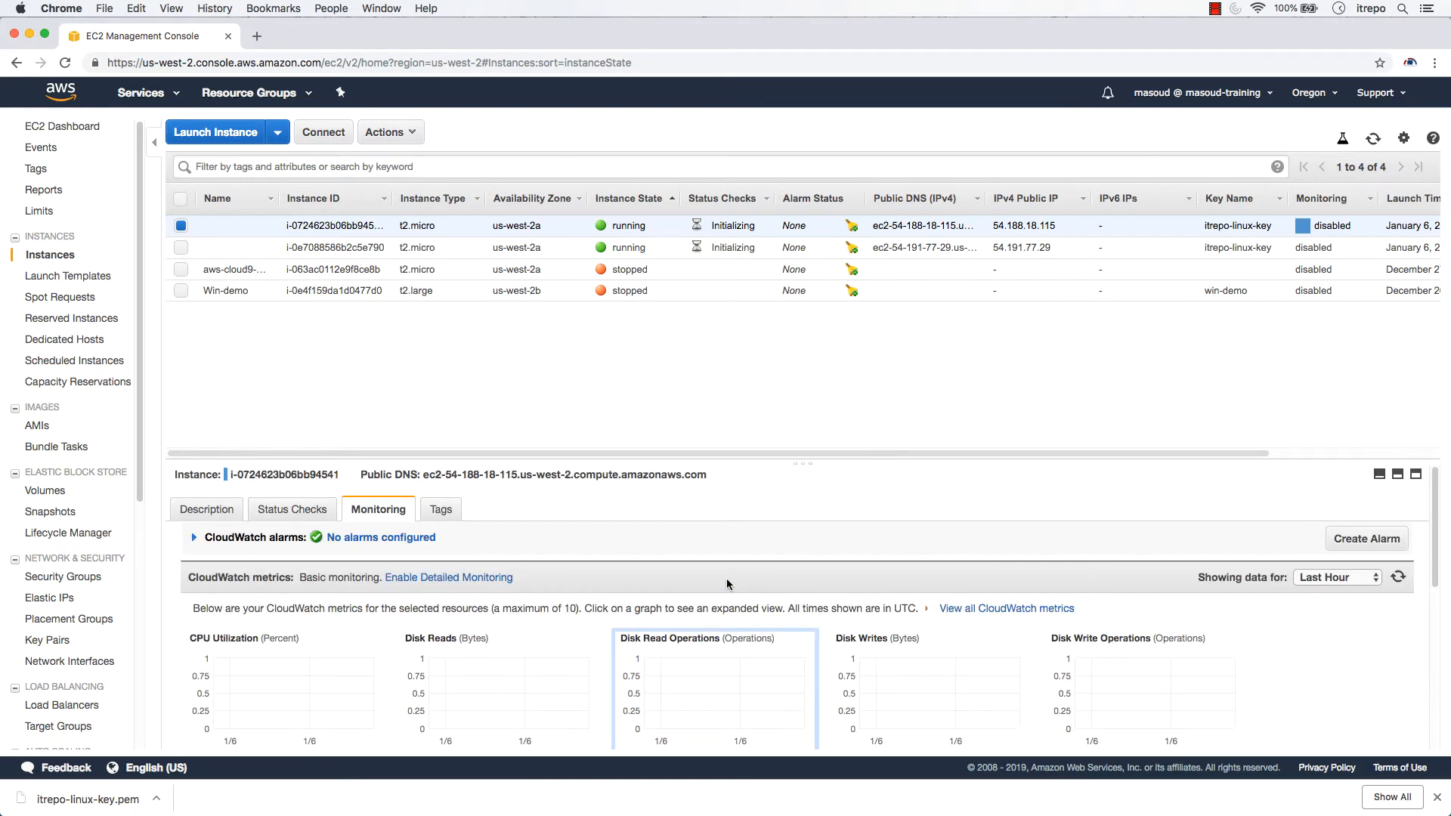
{"action": "left_click", "coordinate": [445, 512]}
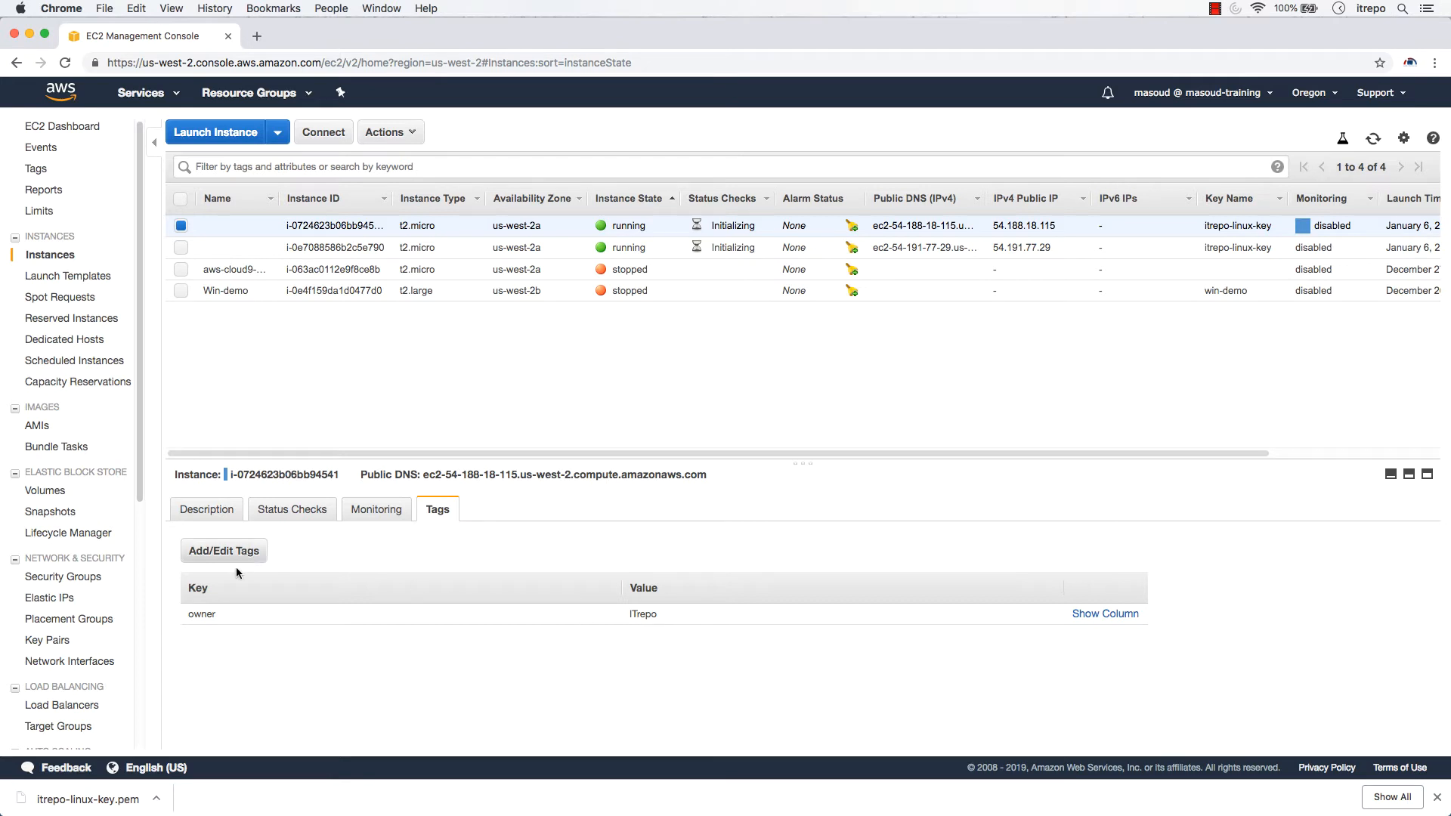
{"action": "left_click", "coordinate": [217, 514]}
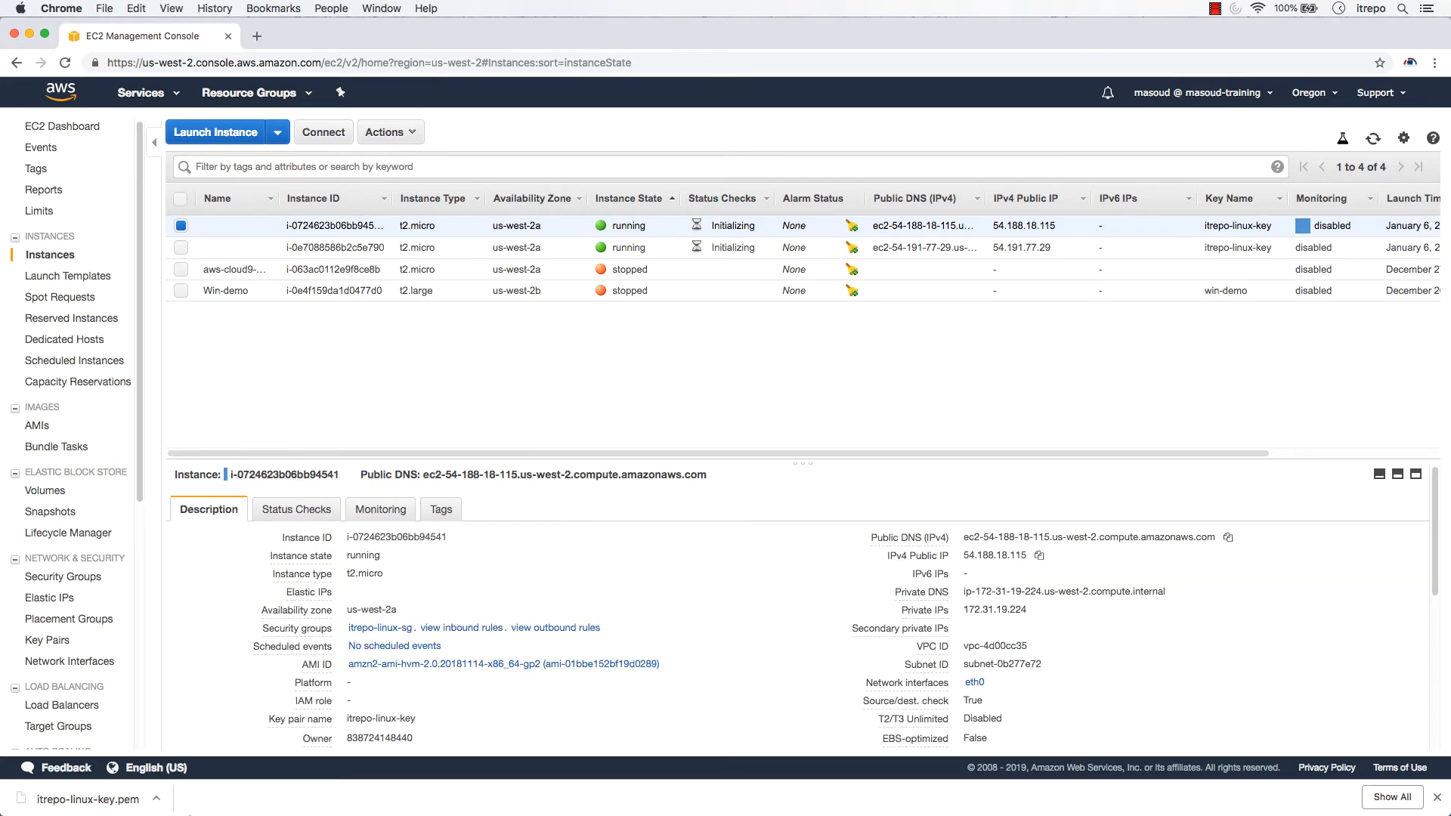
- Switch to Terminal and enlarge its window to 144×33 over the instances page
{"action": "left_click", "coordinate": [248, 793]}
{"action": "left_click_drag", "start_coordinate": [488, 304], "coordinate": [625, 328]}
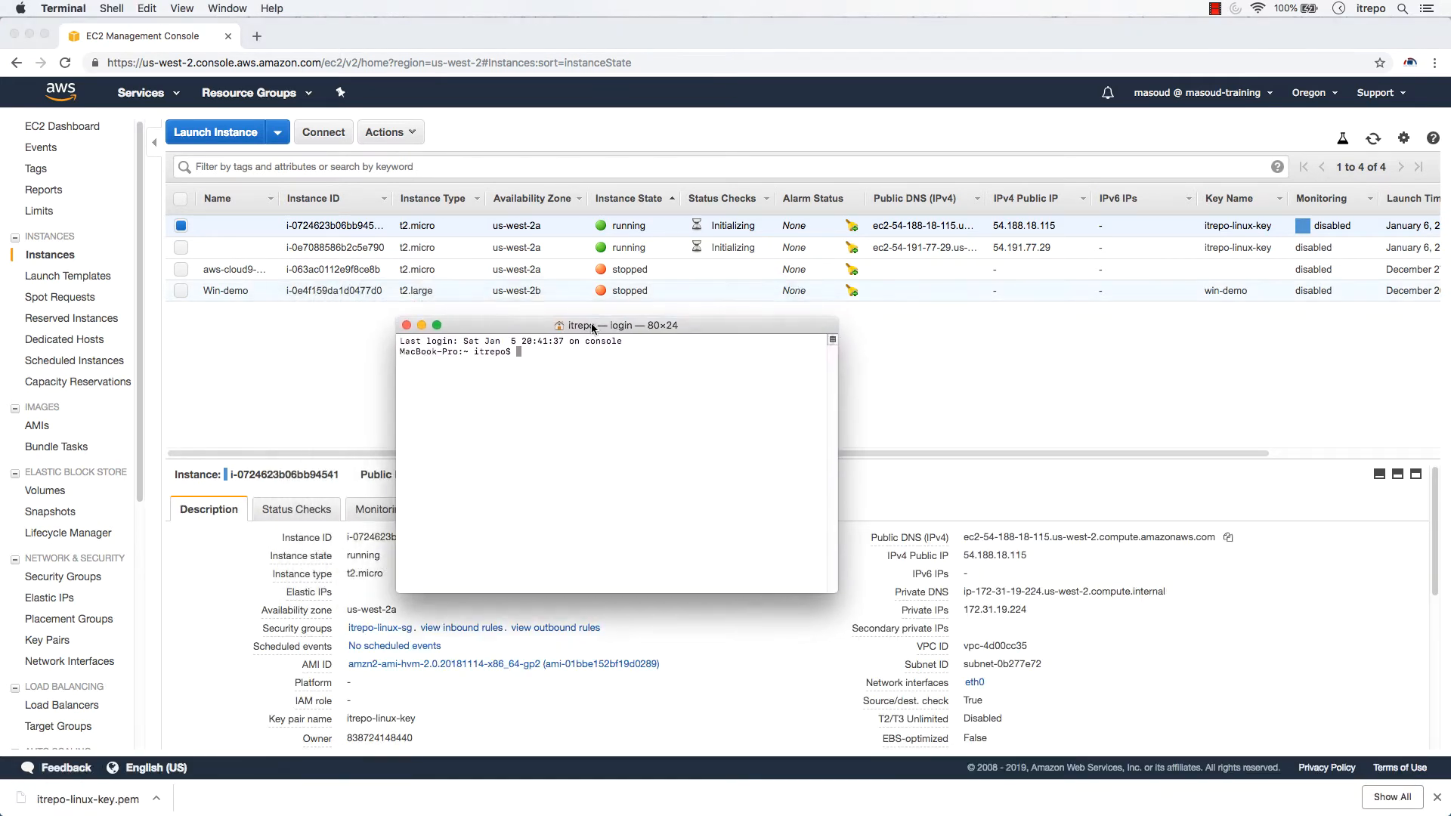
{"action": "left_click_drag", "start_coordinate": [846, 591], "coordinate": [1184, 688]}
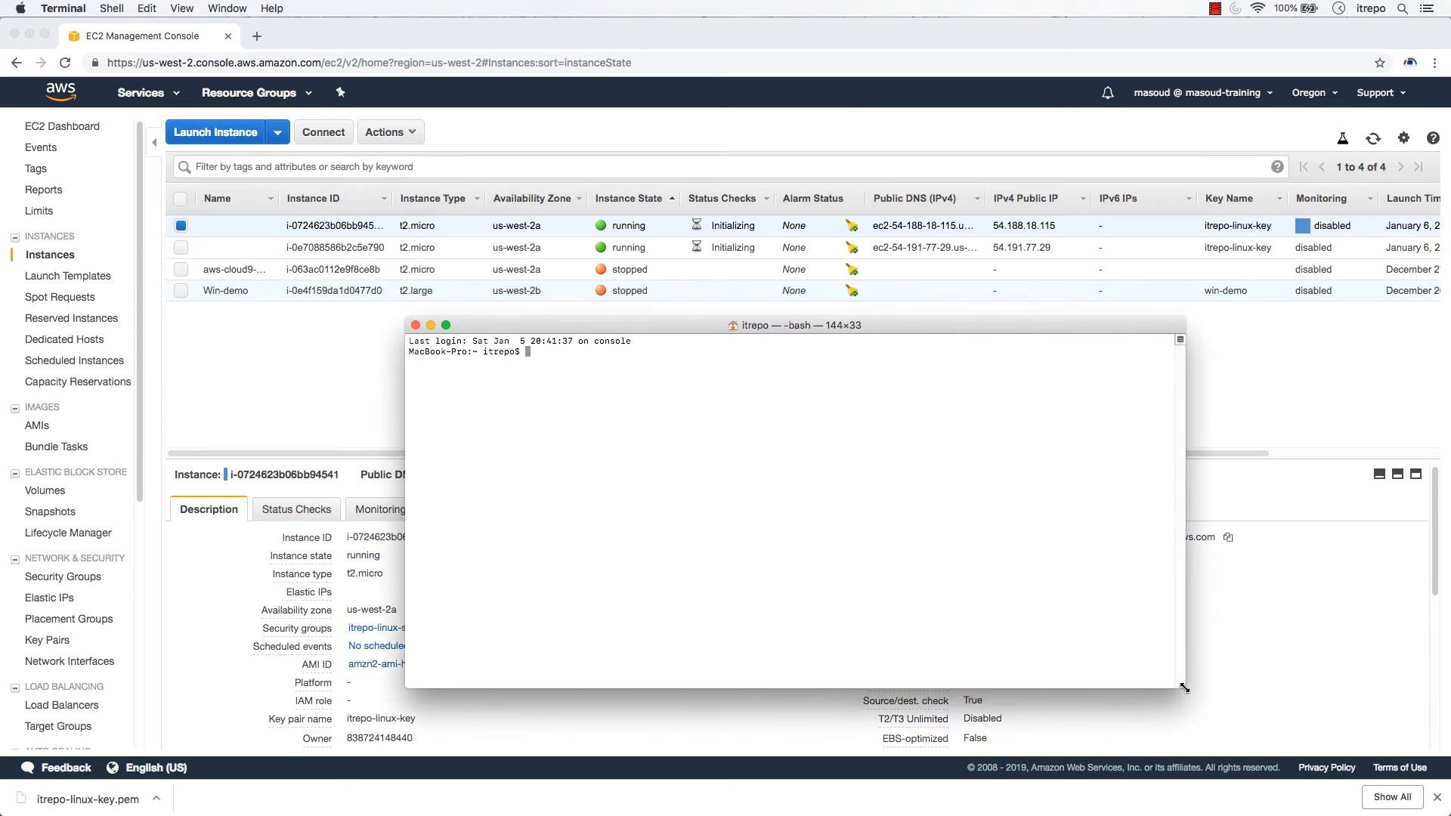
- Return to the browser and open the connection instructions for the selected running instance
{"action": "left_click", "coordinate": [306, 230]}
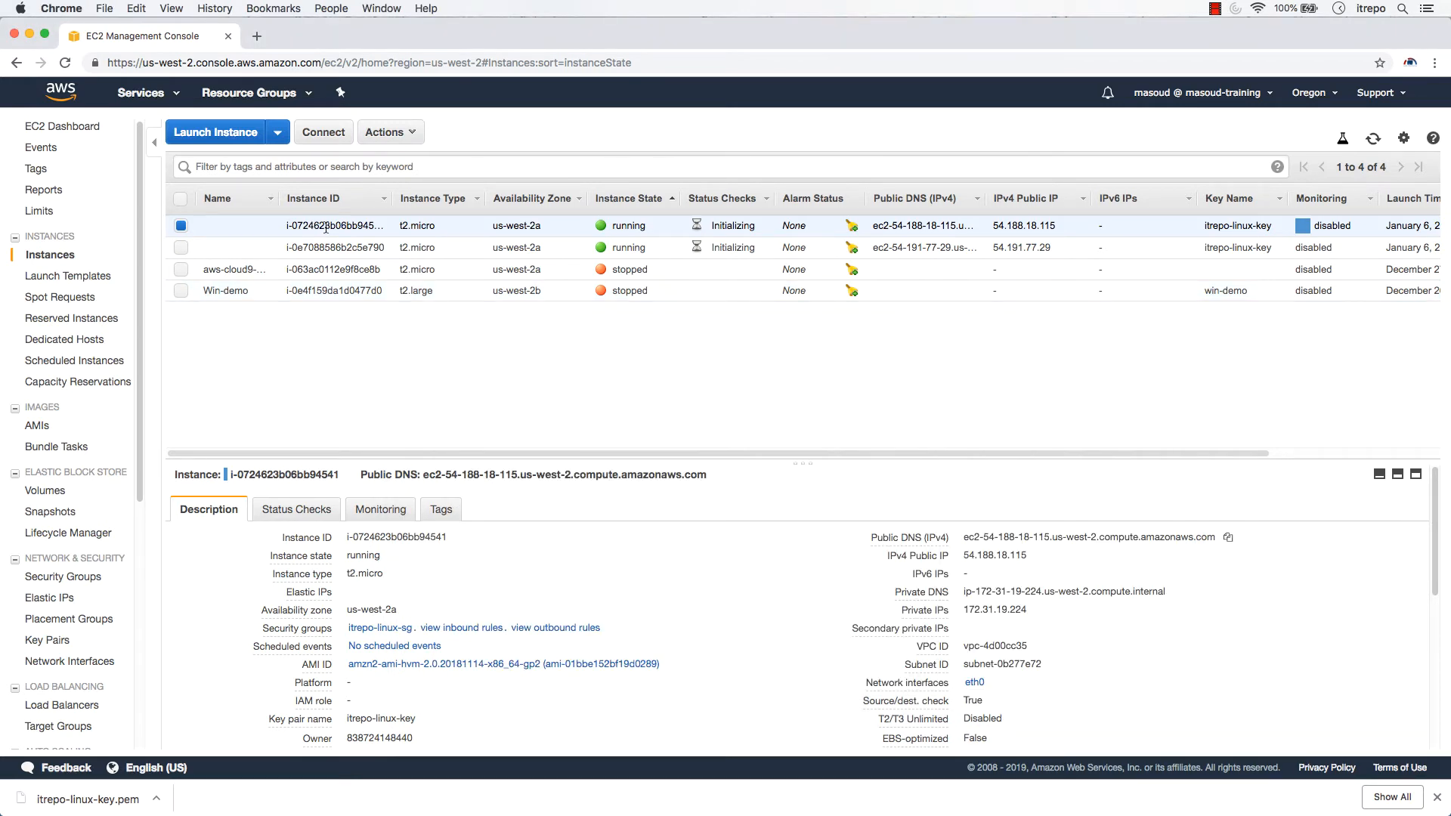
{"action": "left_click", "coordinate": [324, 136]}
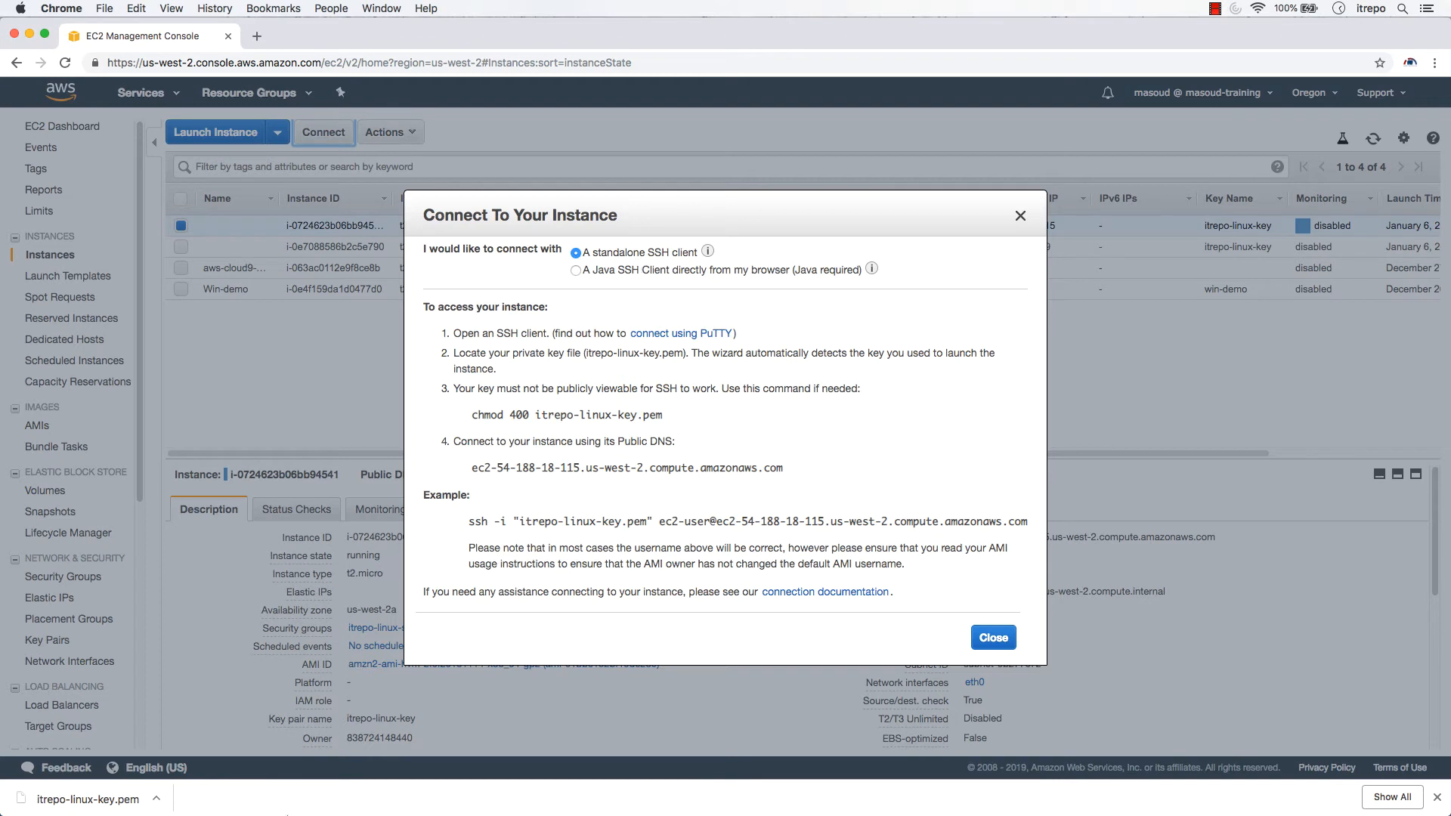
- Switch to Terminal and run ssh without arguments to check that the SSH client is available
{"action": "left_click", "coordinate": [243, 788]}
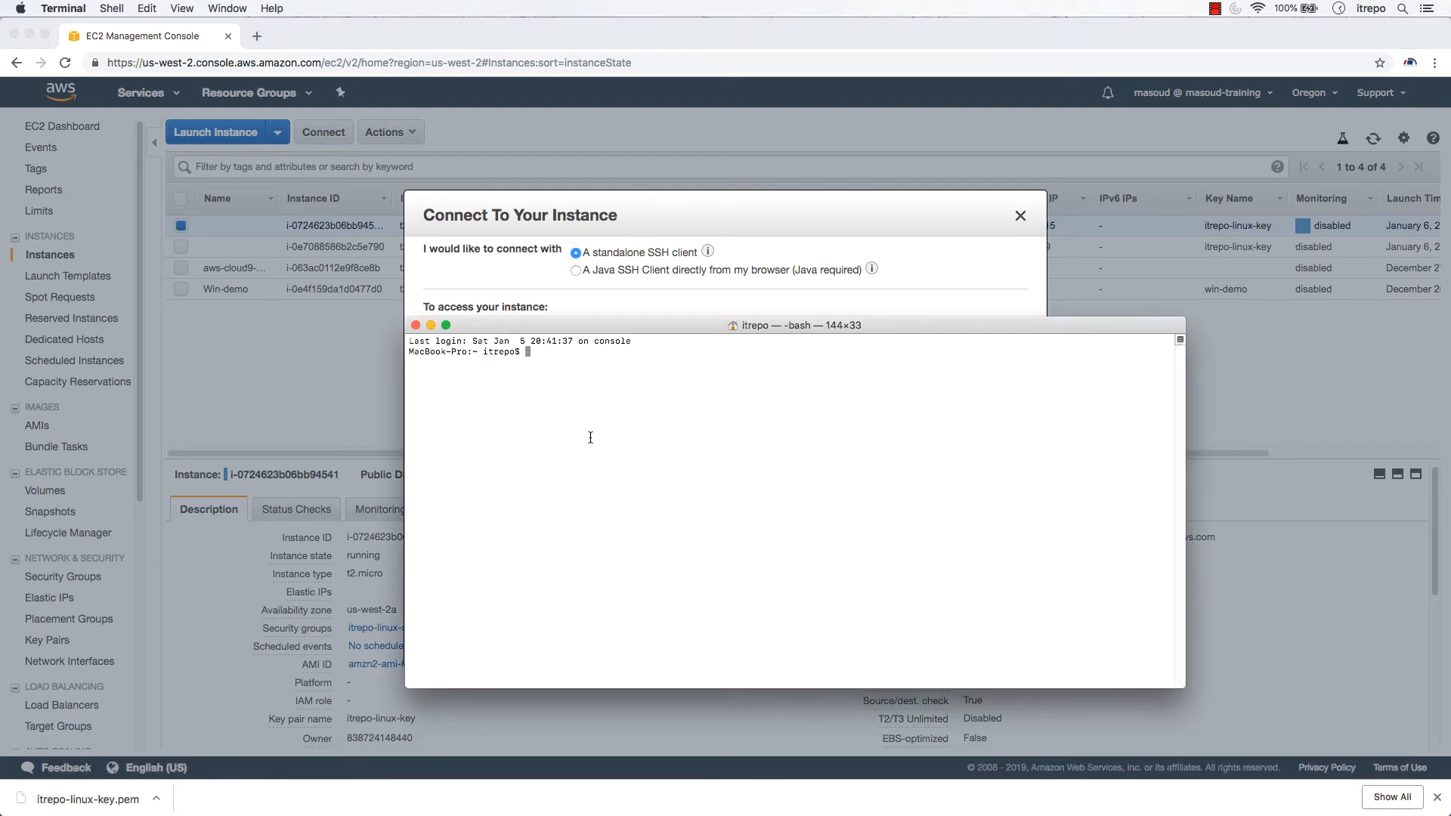
{"action": "type", "text": "ssh"}
{"action": "key", "text": "Return"}
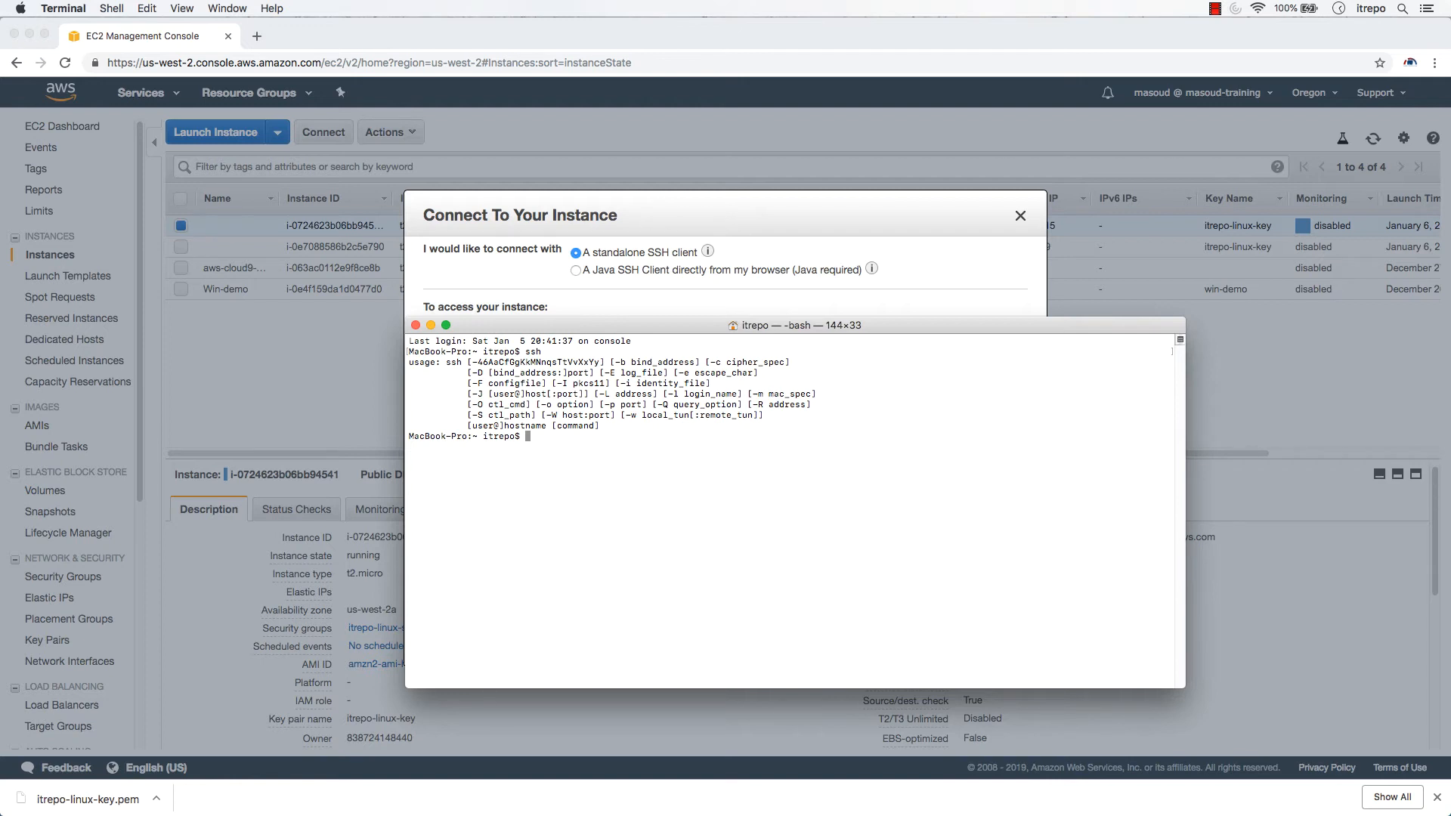
- Back in the browser, check the Java SSH client connection option and return to the standalone SSH client
{"action": "left_click", "coordinate": [672, 213]}
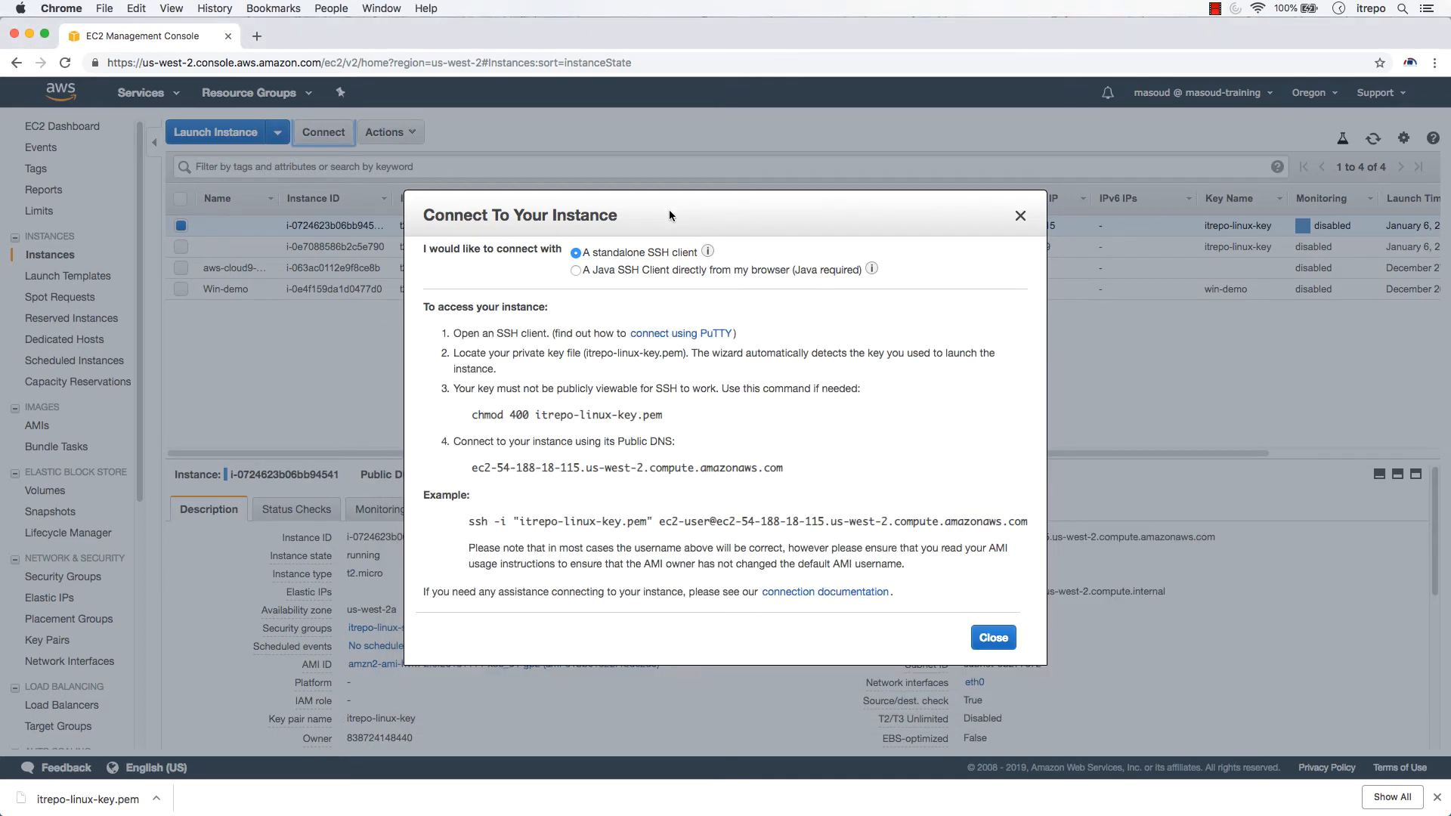
{"action": "left_click", "coordinate": [576, 270]}
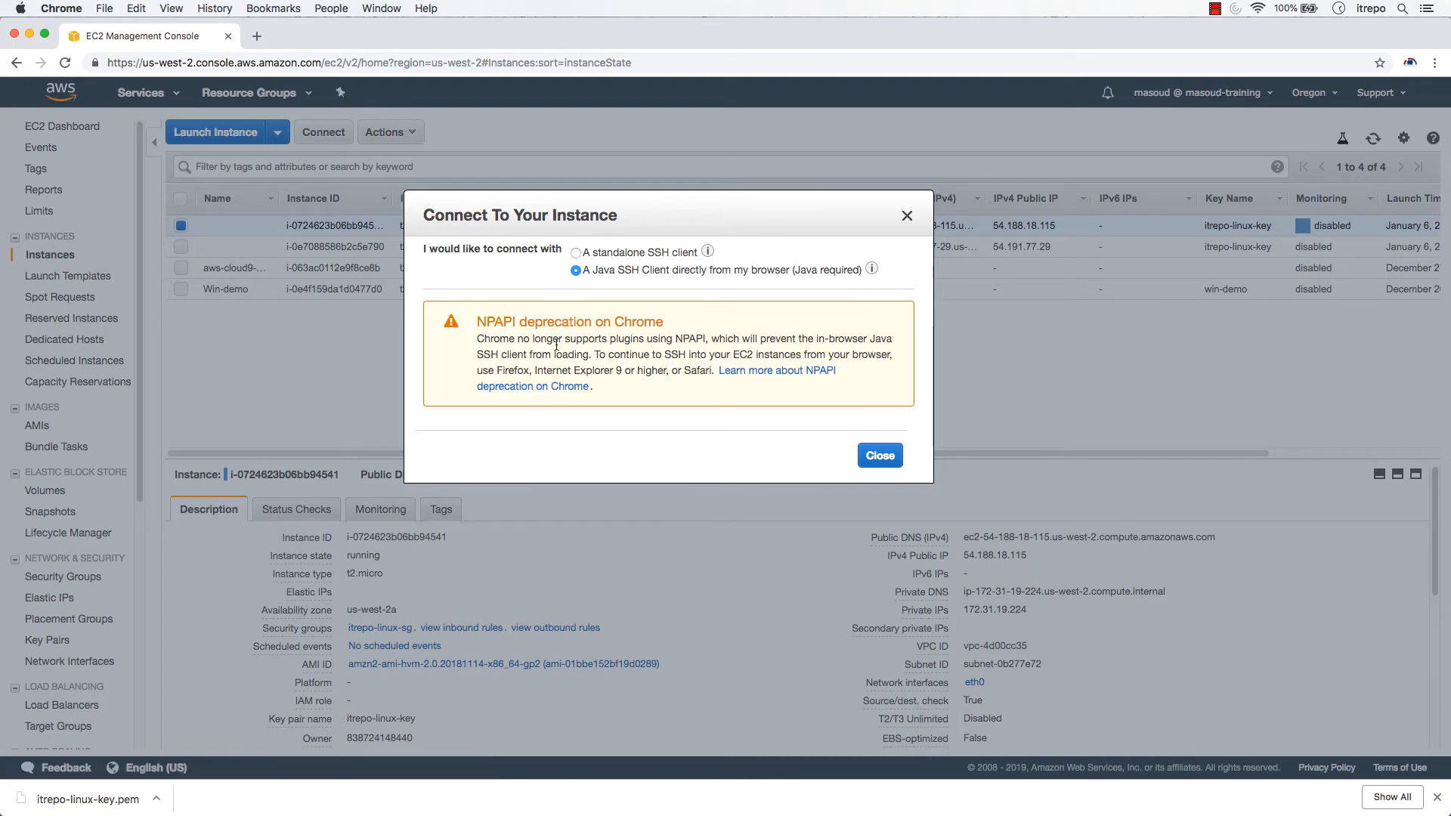
{"action": "left_click", "coordinate": [576, 252]}
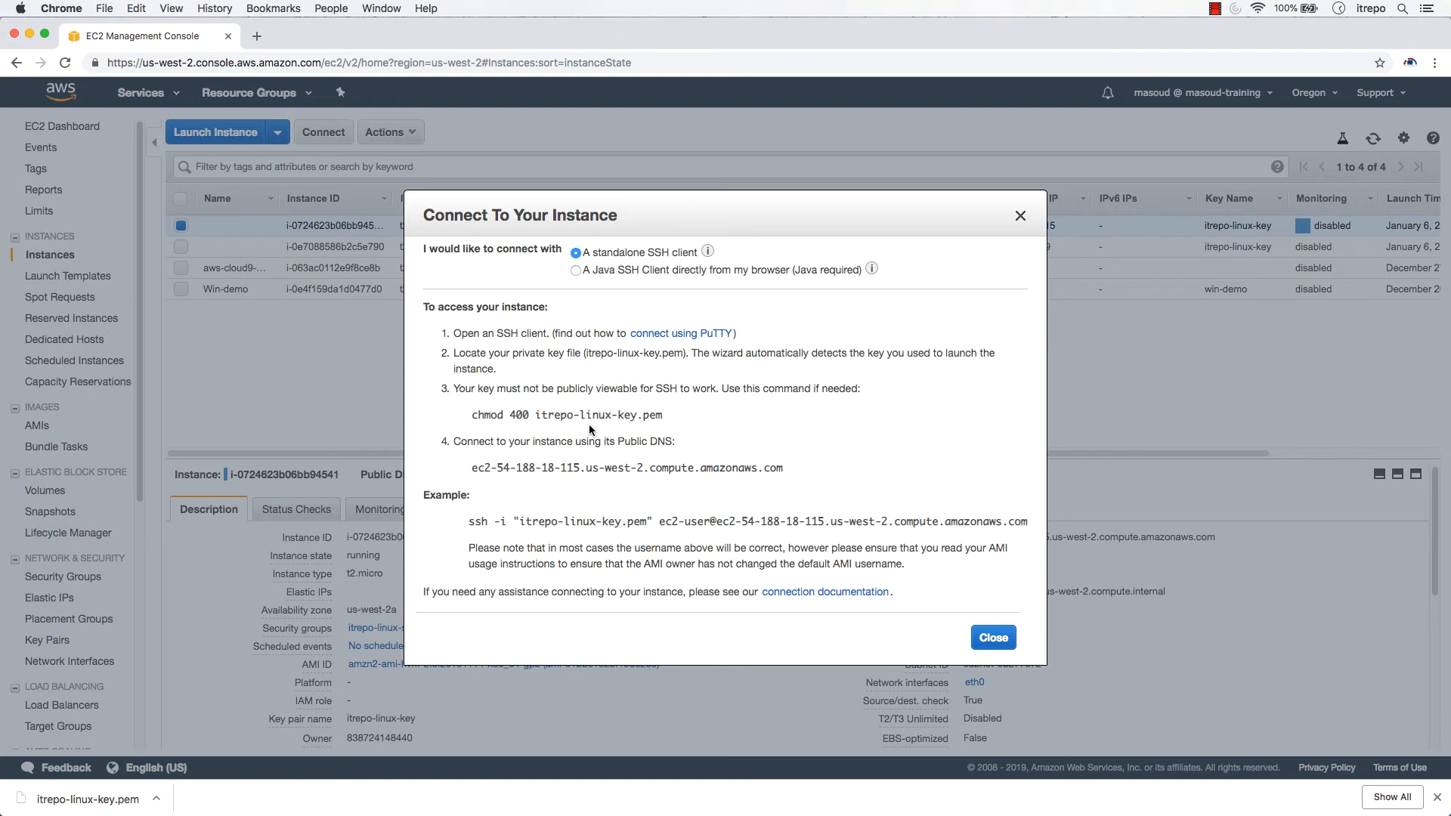
- Examine the public DNS address and the parts of the example ssh command in the connection instructions
{"action": "left_click_drag", "start_coordinate": [471, 474], "coordinate": [789, 469]}
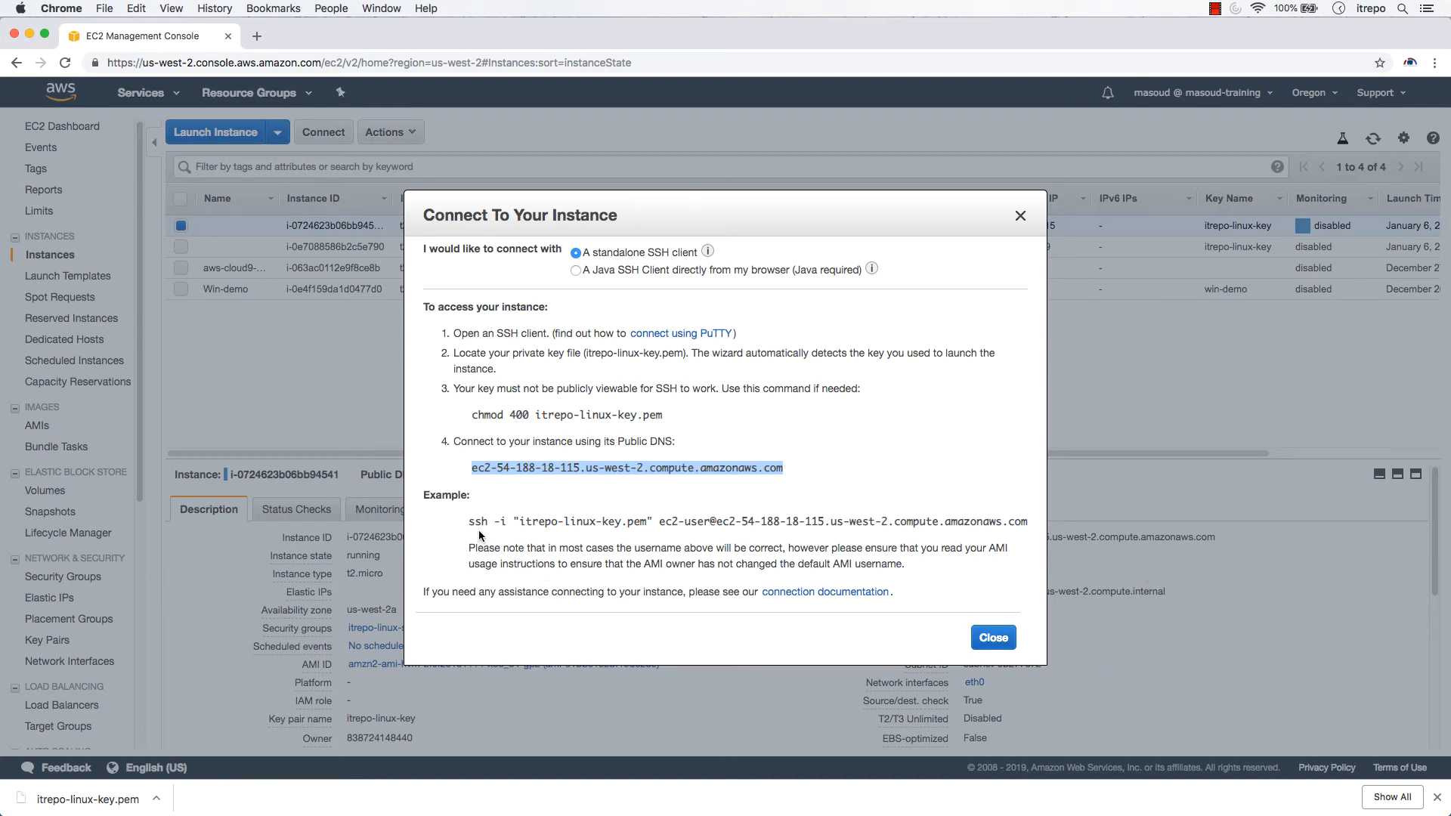
{"action": "left_click_drag", "start_coordinate": [470, 522], "coordinate": [507, 526]}
{"action": "left_click", "coordinate": [499, 527]}
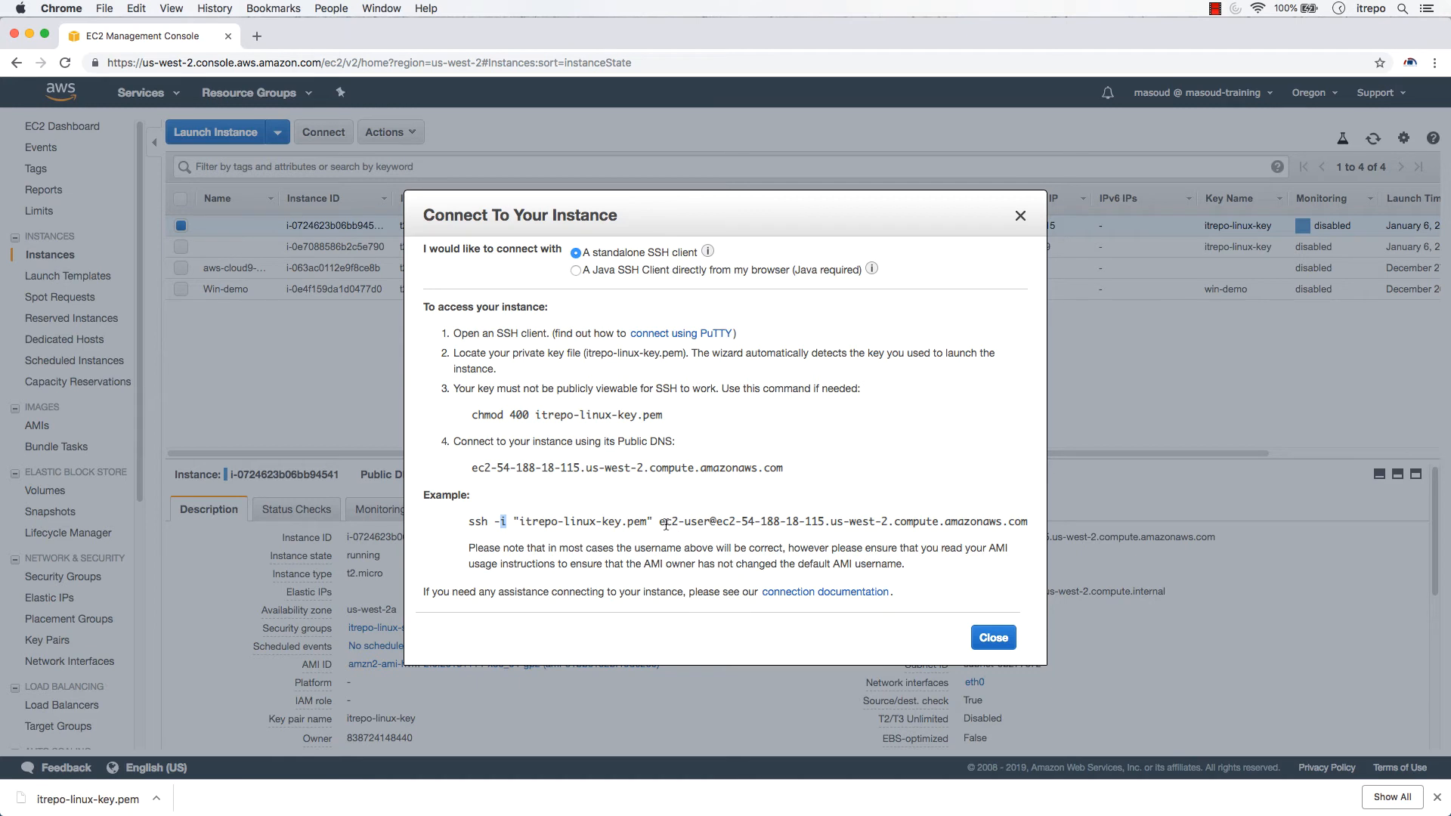
{"action": "left_click_drag", "start_coordinate": [664, 522], "coordinate": [1024, 519]}
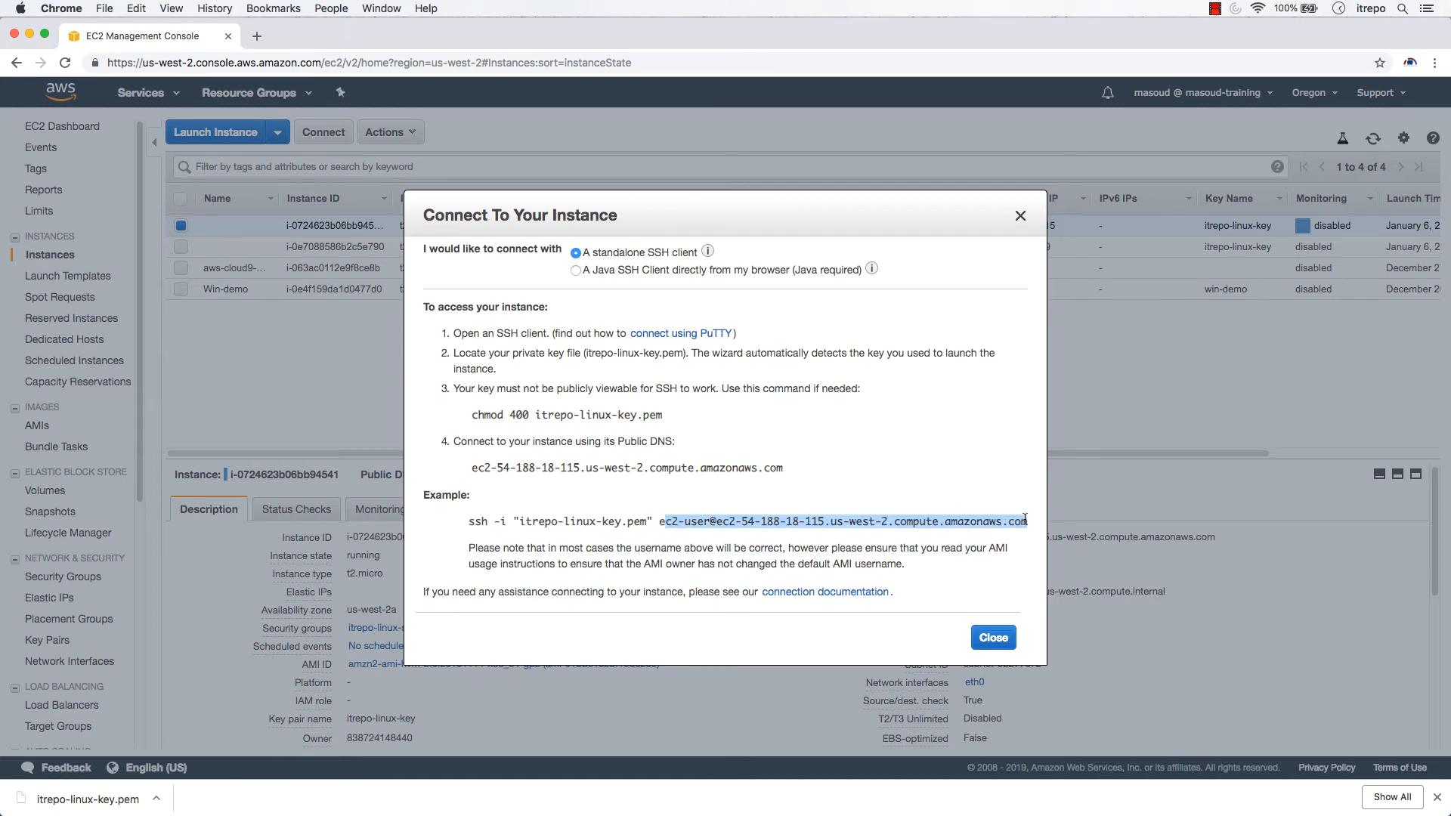
{"action": "left_click", "coordinate": [710, 531]}
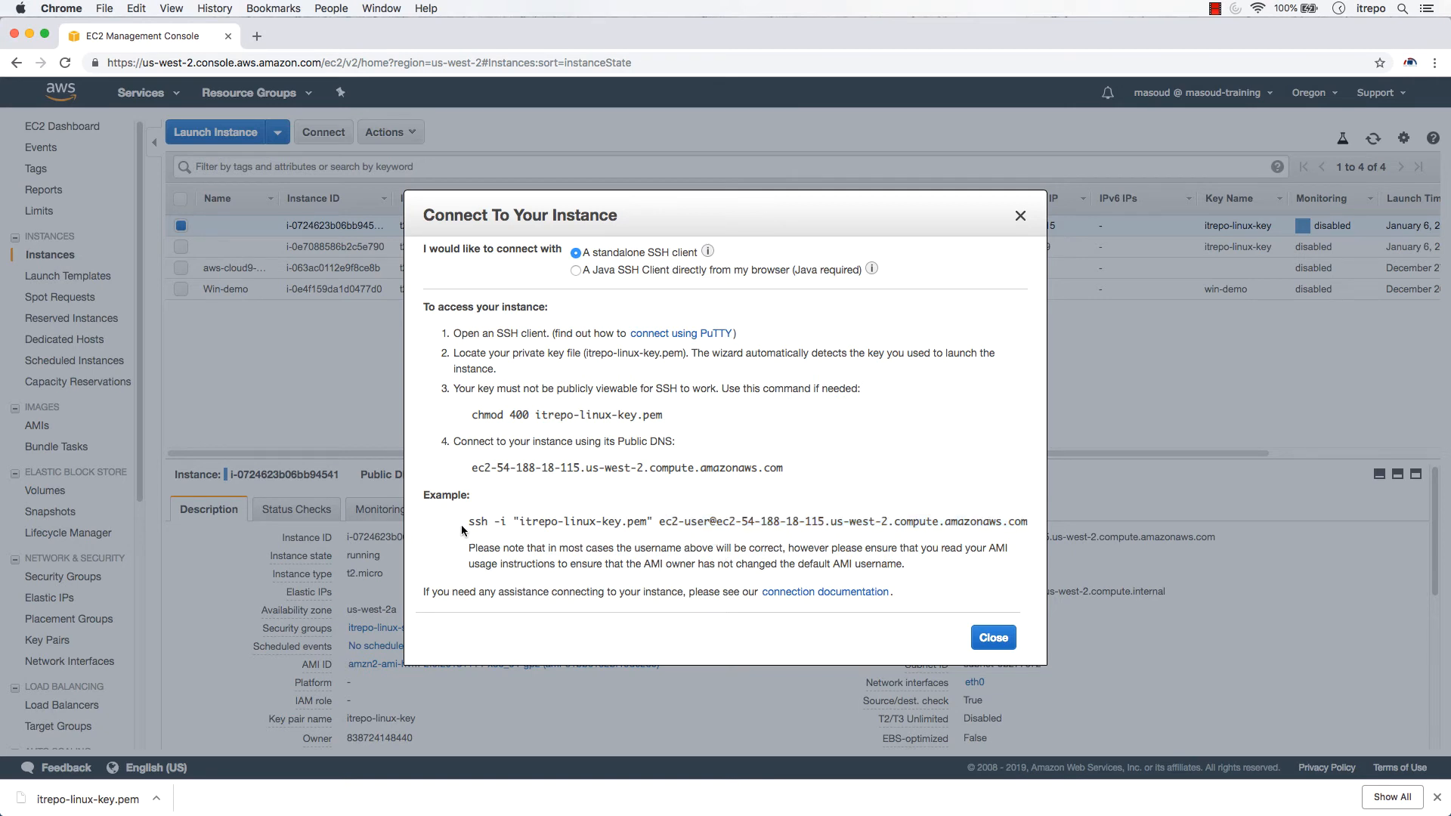
- Copy the full example ssh command from the connection instructions
{"action": "left_click_drag", "start_coordinate": [469, 519], "coordinate": [1028, 518]}
{"action": "right_click", "coordinate": [1027, 518]}
{"action": "left_click", "coordinate": [1051, 552]}
- Show the downloaded itrepo-linux-key.pem file in Finder
{"action": "right_click", "coordinate": [124, 802]}
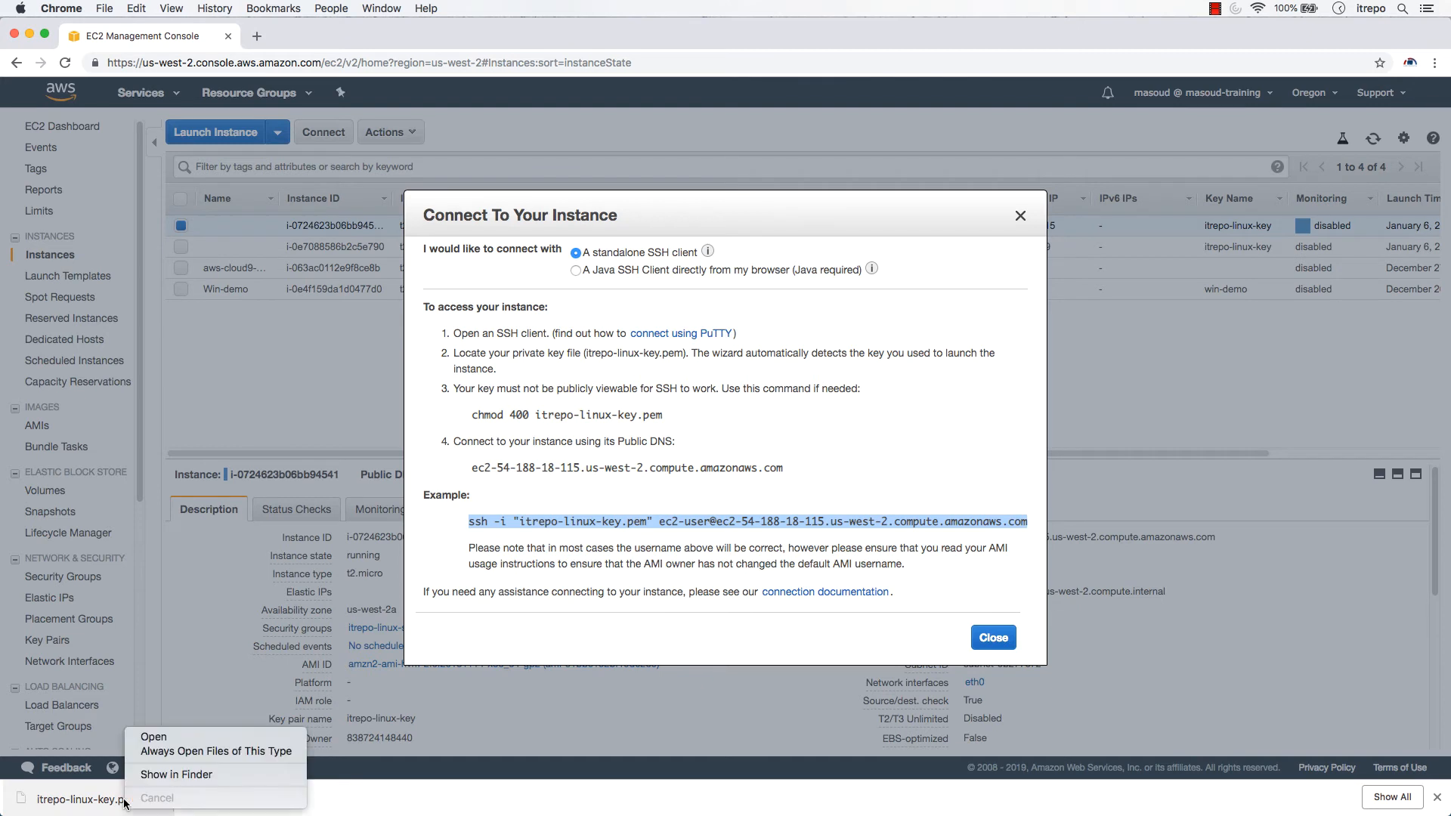
{"action": "left_click", "coordinate": [165, 775]}
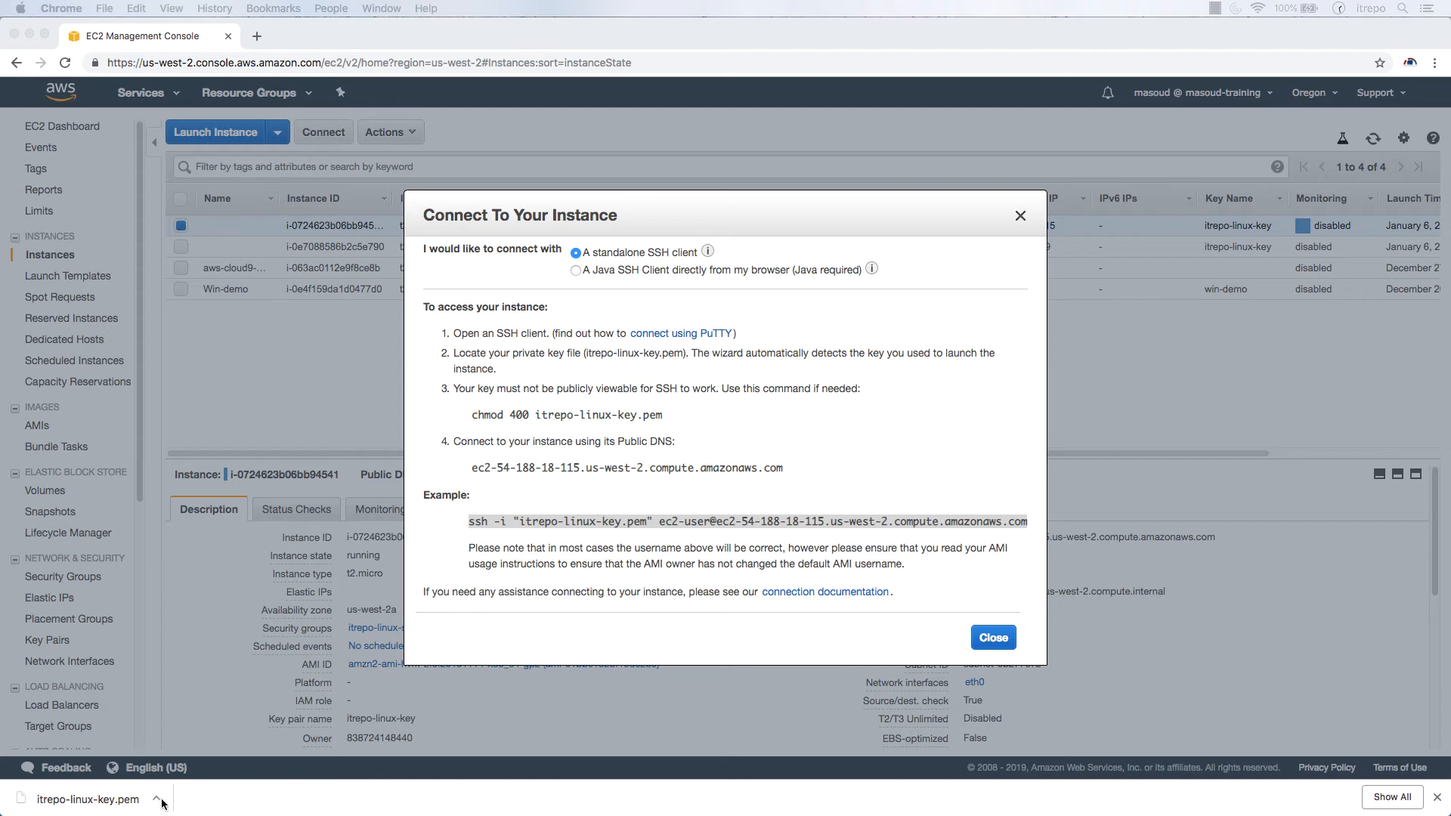
- Switch to Terminal, print the working directory with pwd and list its files with ls
{"action": "mouse_move", "coordinate": [211, 812]}
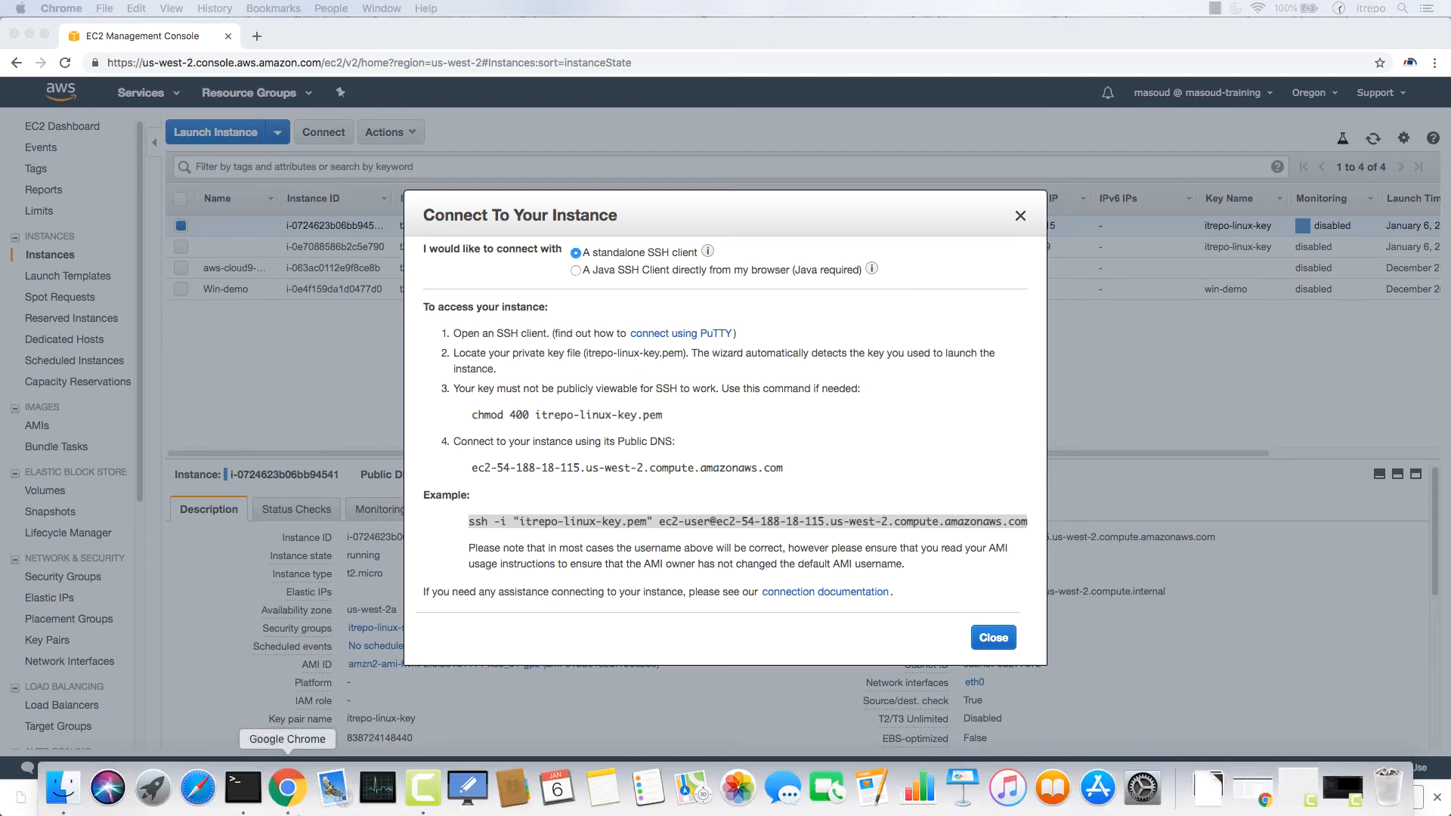
{"action": "left_click", "coordinate": [252, 799]}
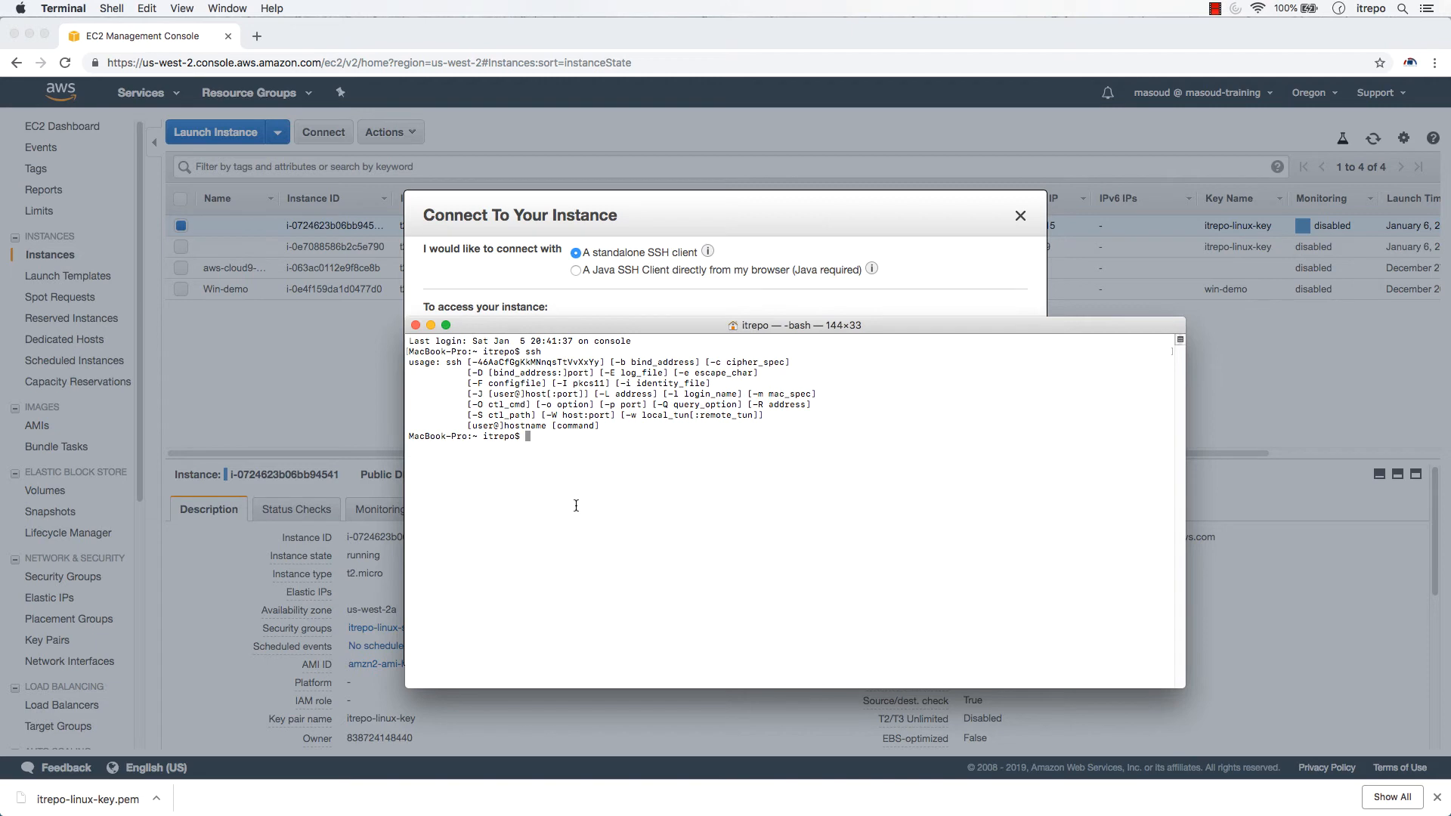
{"action": "type", "text": "pwd"}
{"action": "key", "text": "Return"}
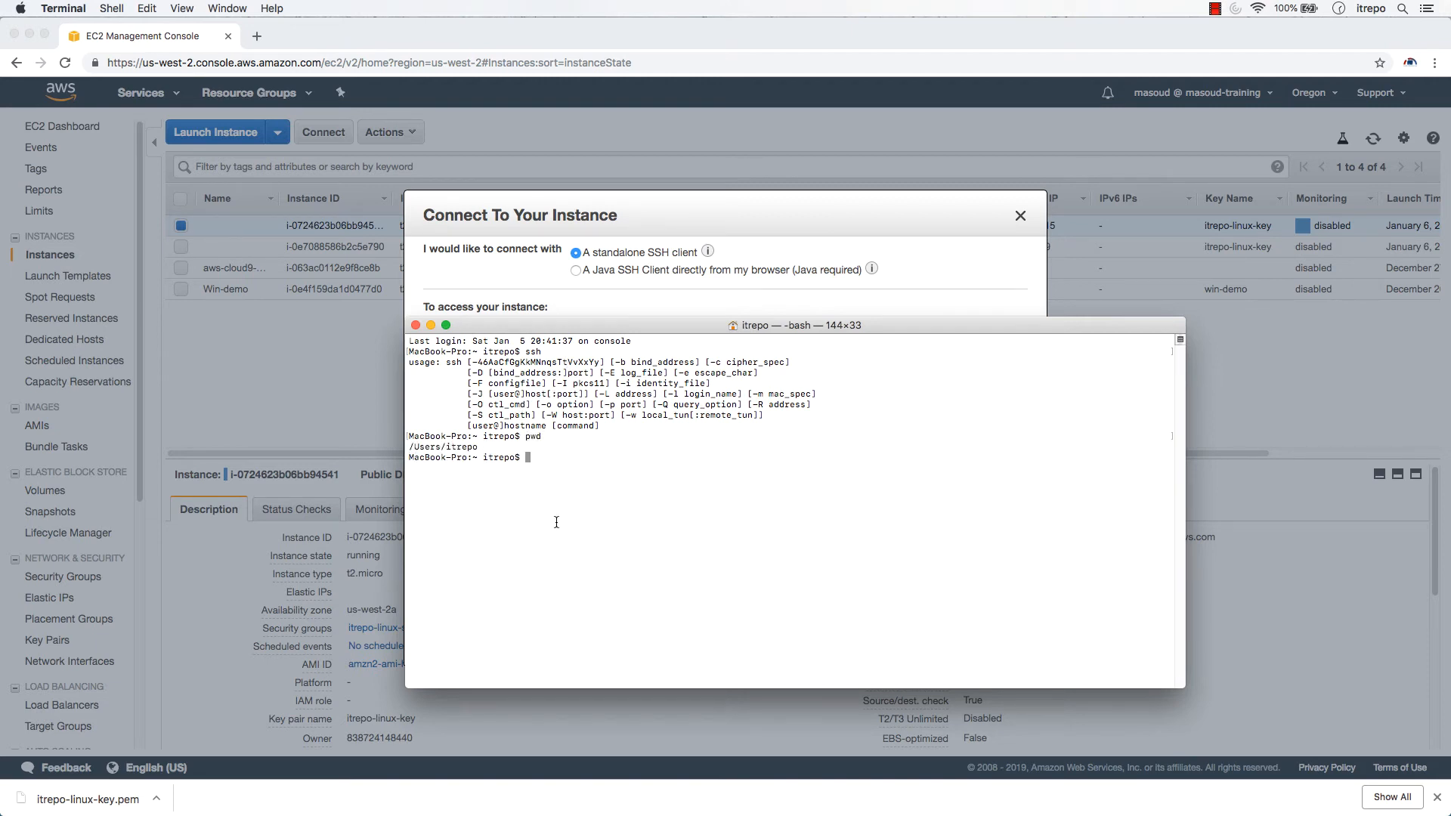
{"action": "type", "text": "ls"}
{"action": "key", "text": "Return"}
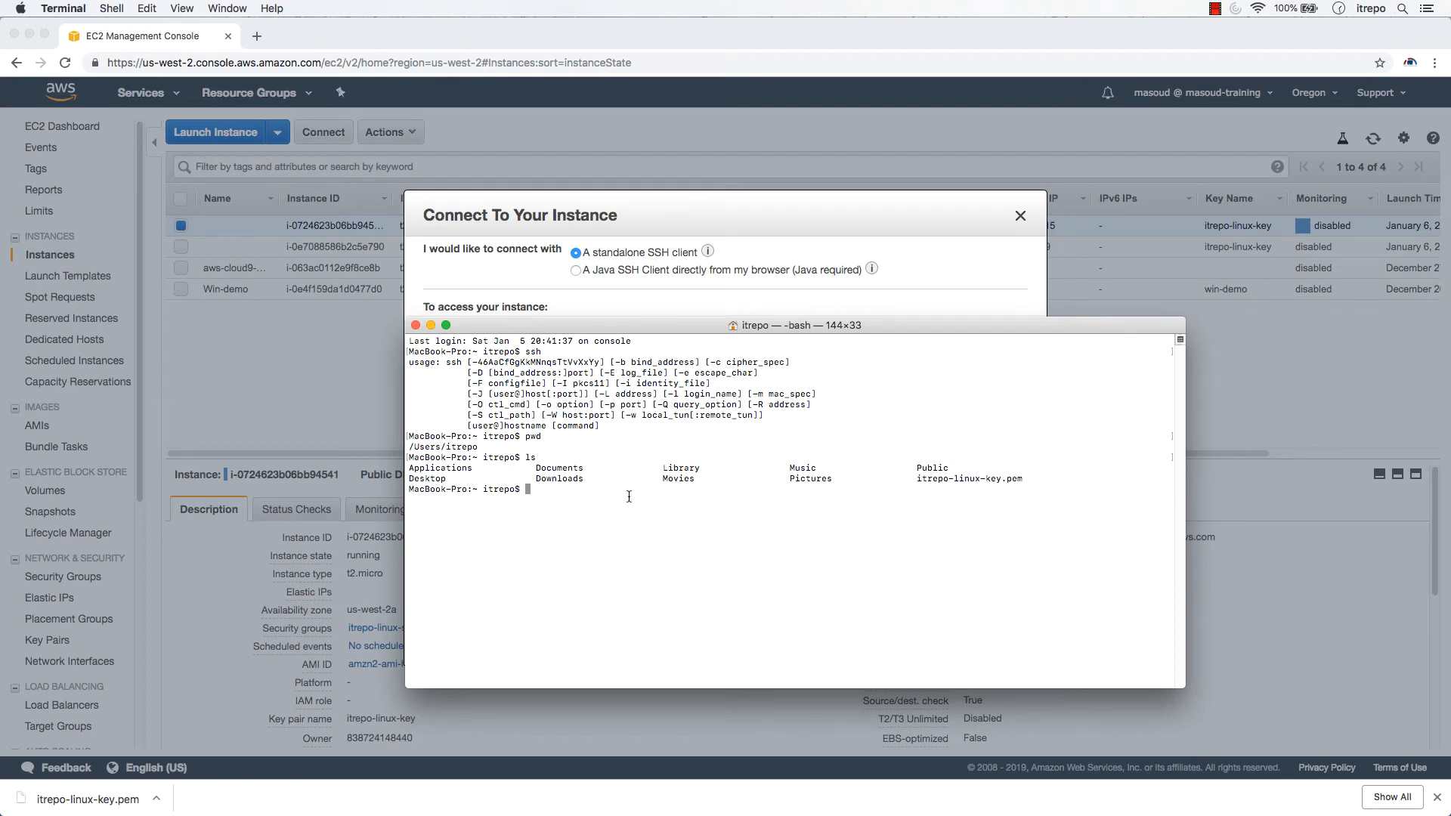
- Try to connect to the instance with the copied ssh command, answering yes to the host authenticity question, and check the private key warning
{"action": "right_click", "coordinate": [532, 552]}
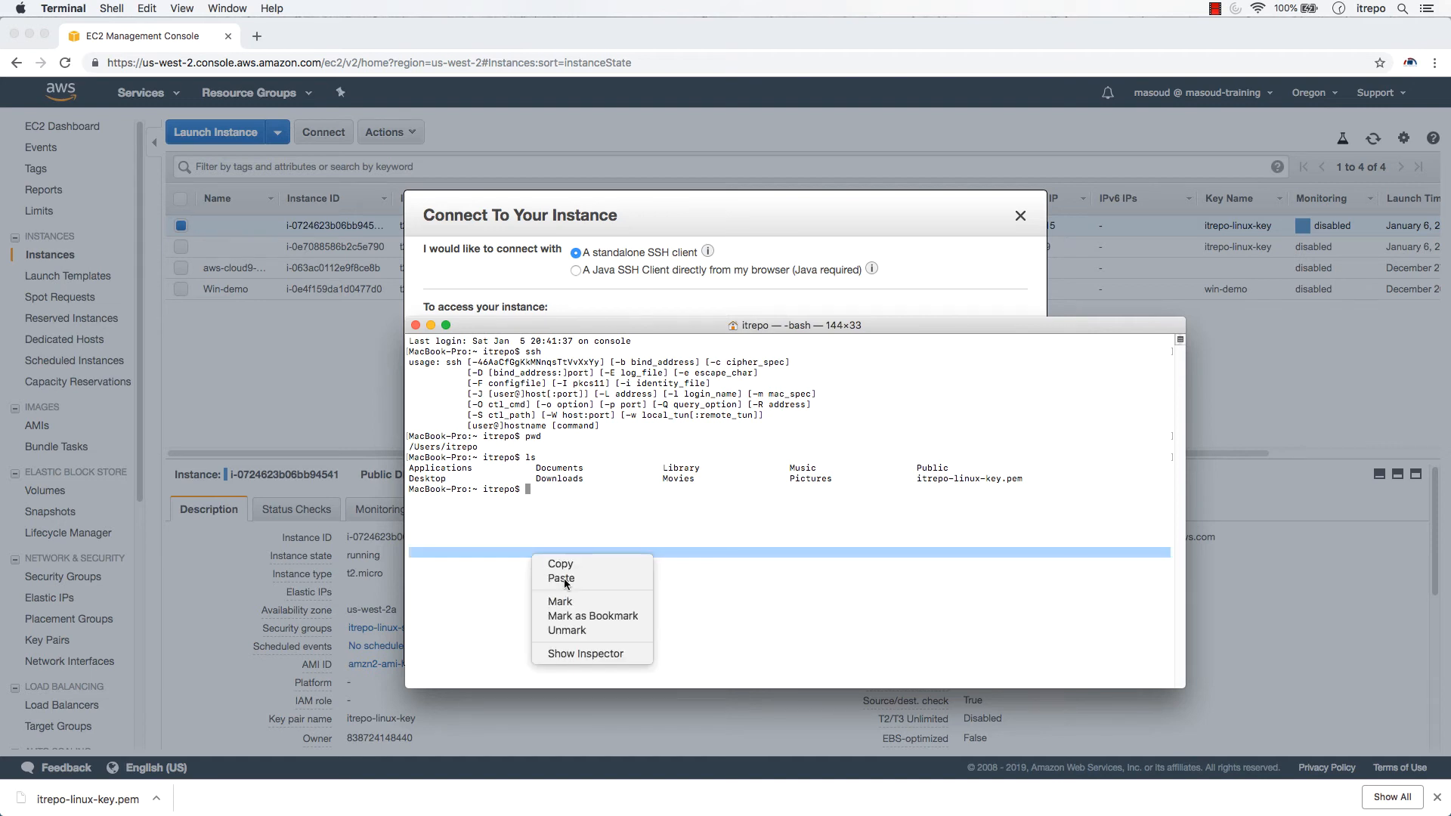
{"action": "left_click", "coordinate": [571, 578]}
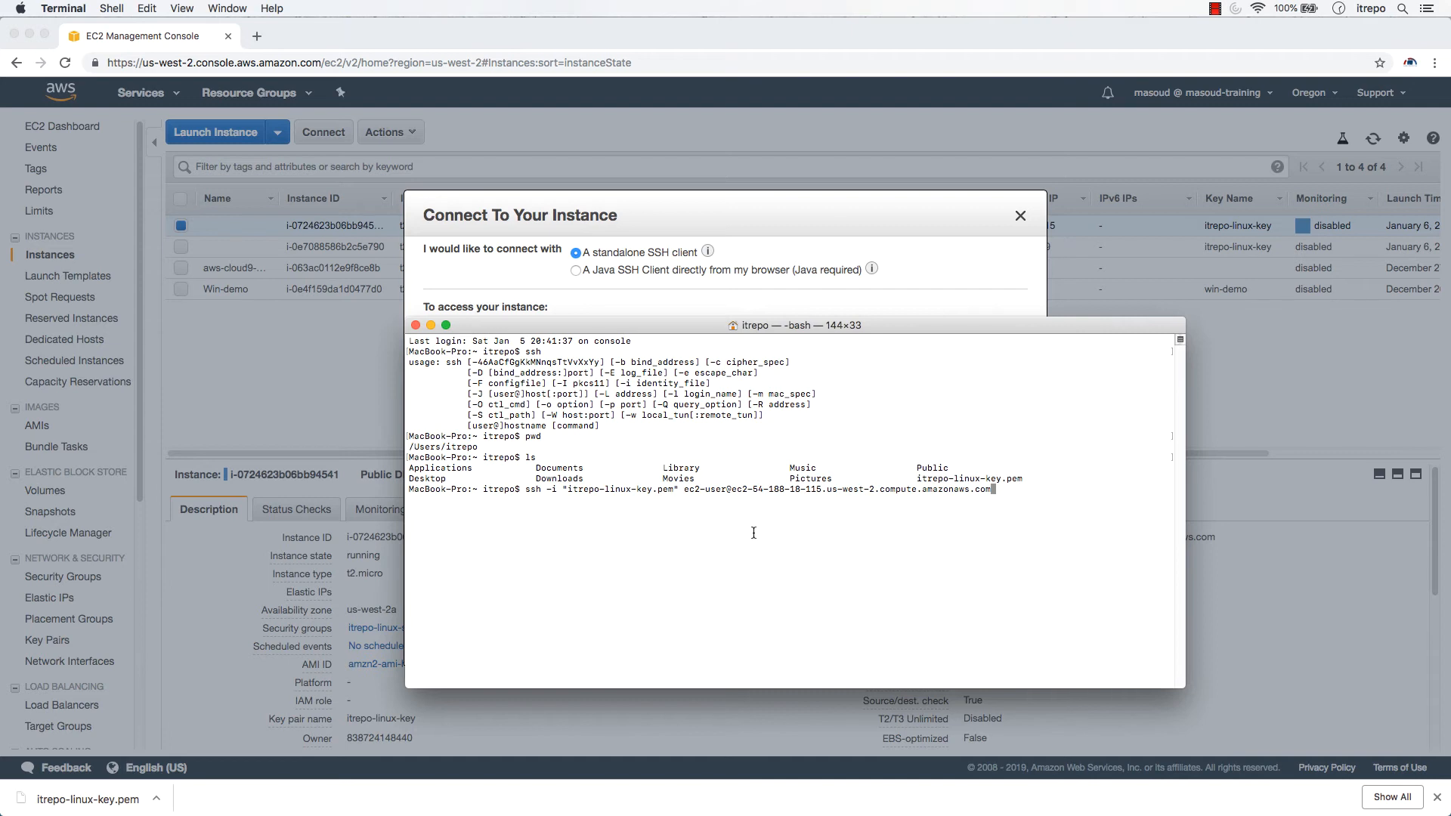
{"action": "key", "text": "Return"}
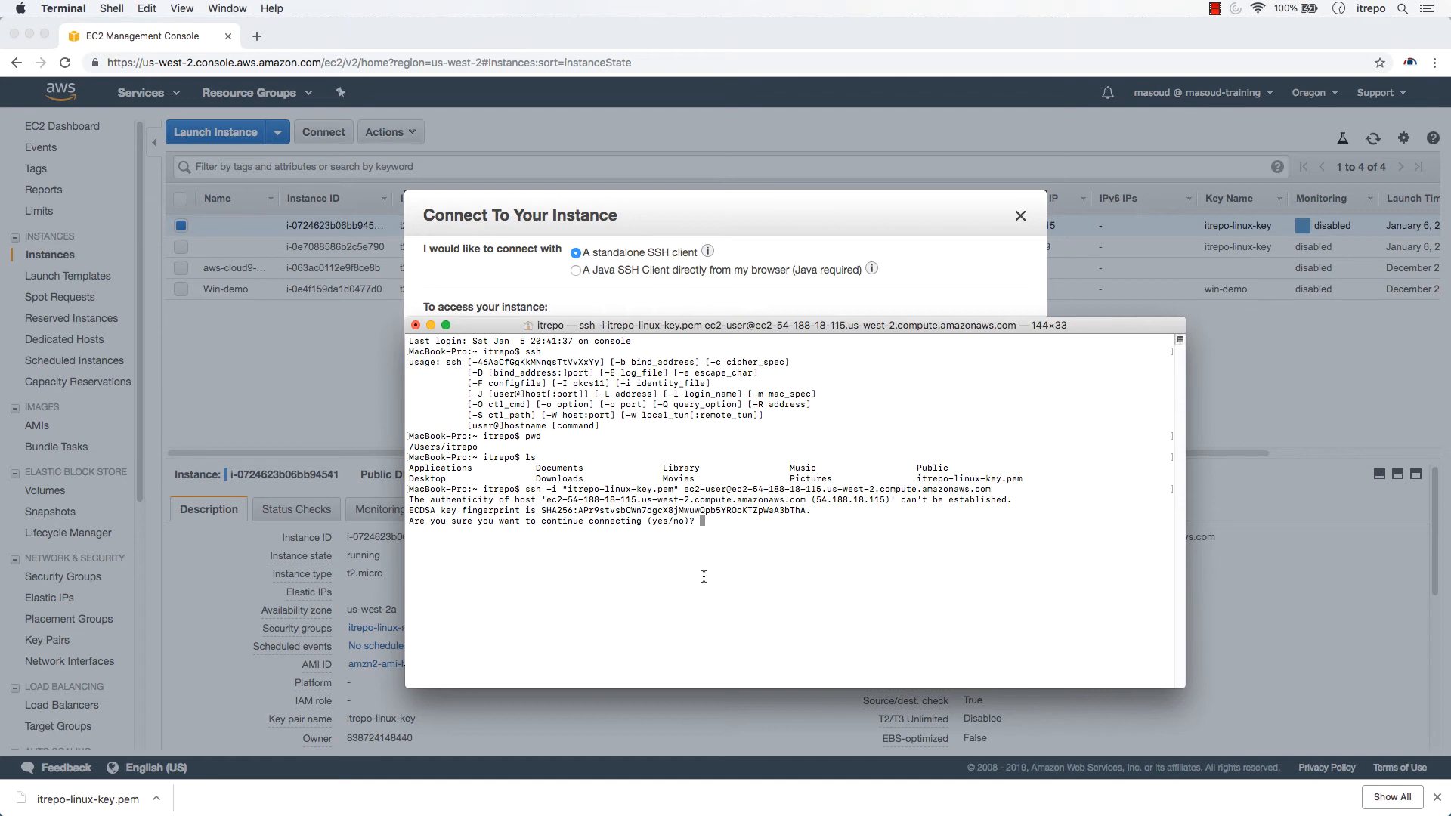
{"action": "type", "text": "yes"}
{"action": "key", "text": "Return"}
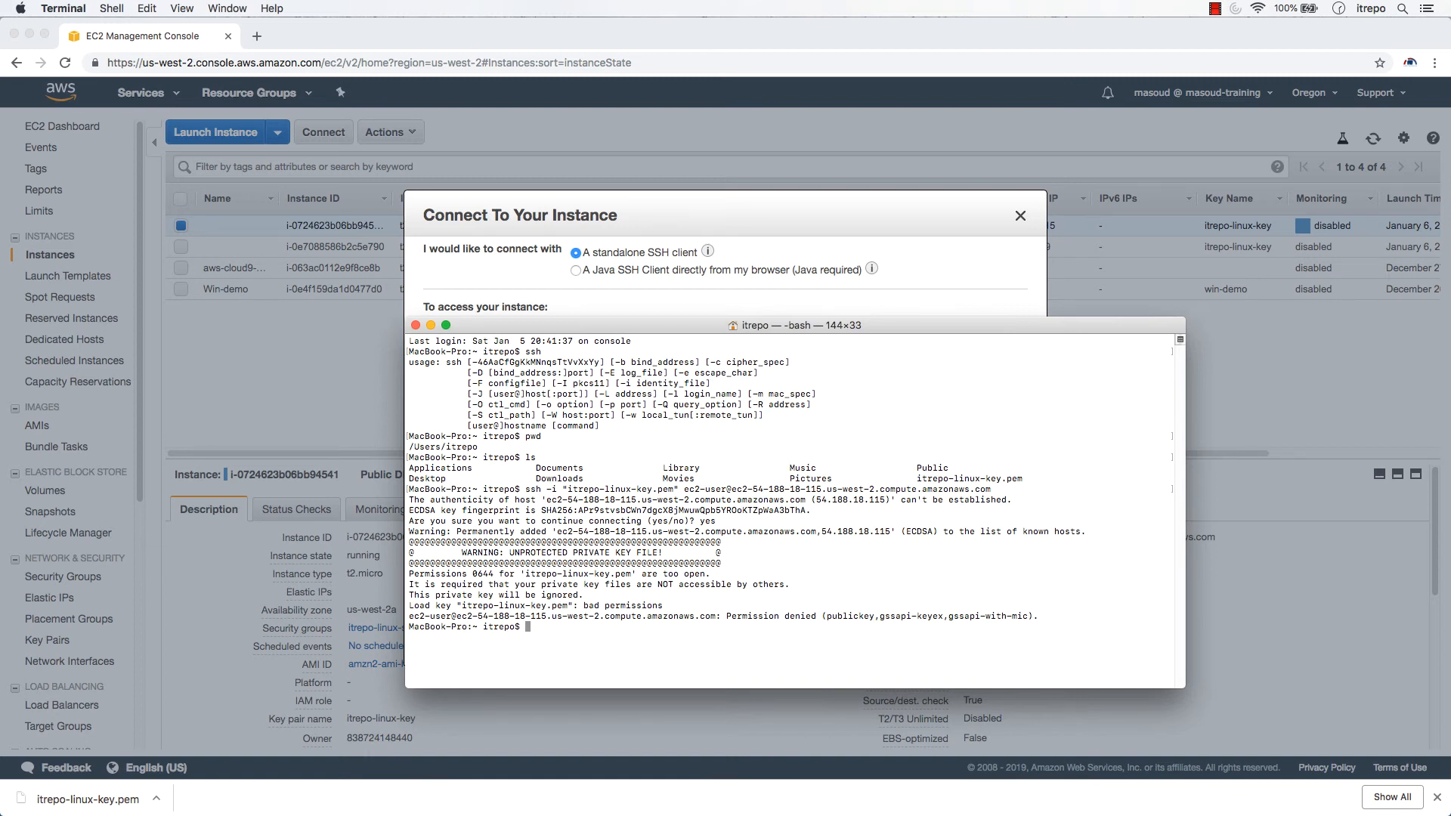
{"action": "left_click_drag", "start_coordinate": [510, 553], "coordinate": [690, 543]}
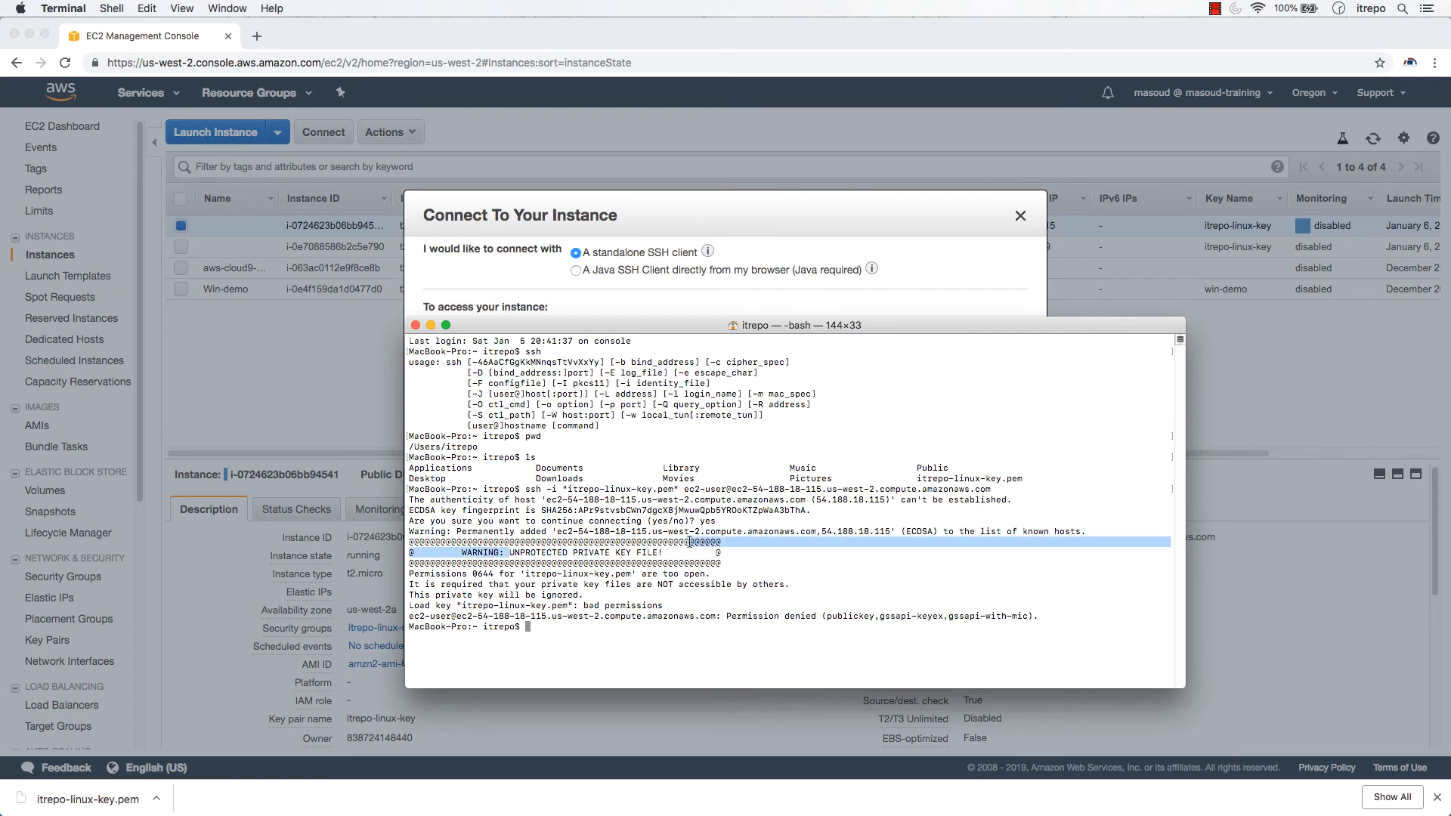
{"action": "left_click_drag", "start_coordinate": [691, 543], "coordinate": [678, 553]}
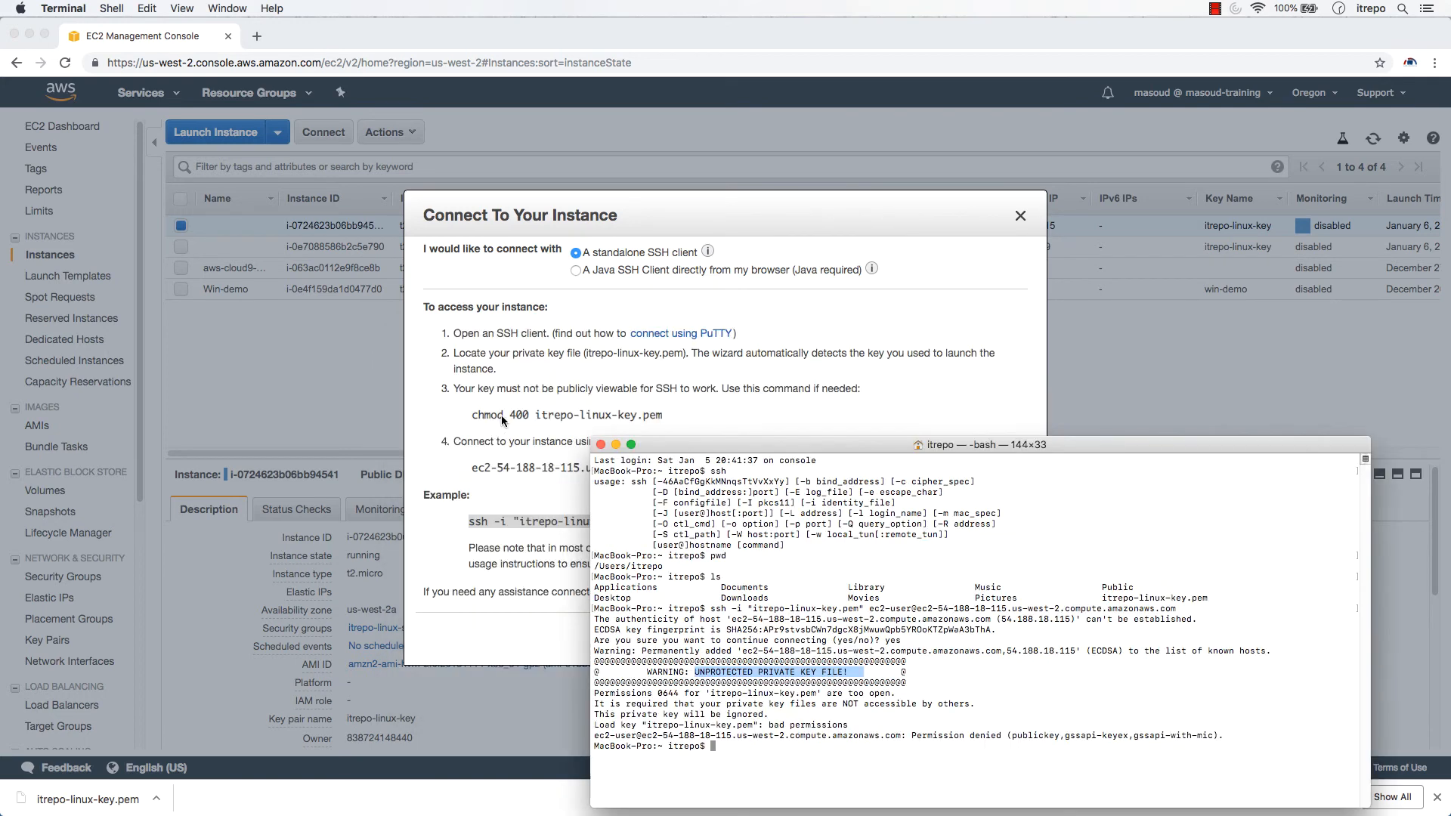
- In the browser, copy the command chmod 400 itrepo-linux-key.pem from the connection instructions
{"action": "left_click", "coordinate": [611, 414]}
{"action": "left_click_drag", "start_coordinate": [472, 415], "coordinate": [662, 416]}
{"action": "right_click", "coordinate": [659, 417]}
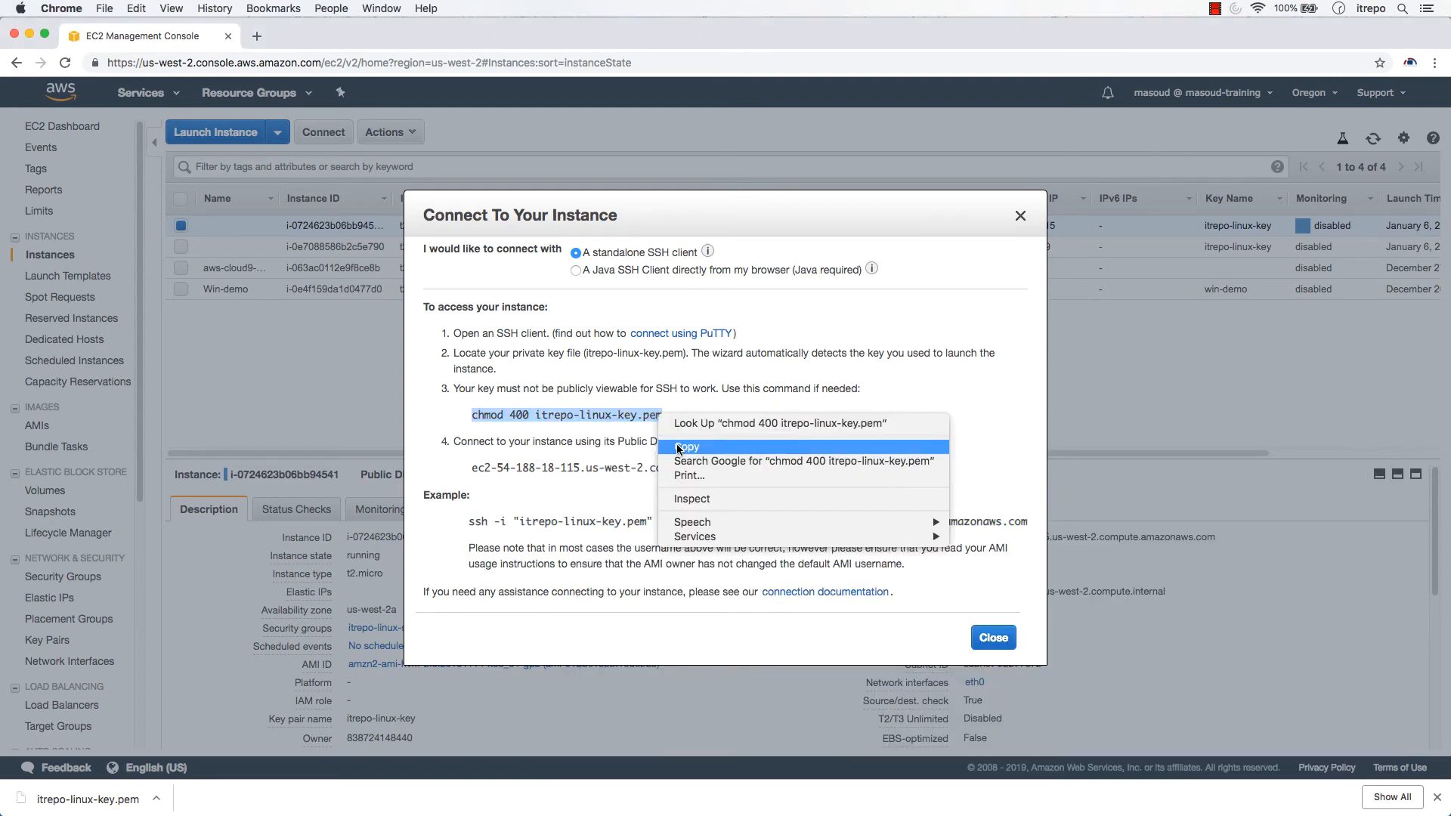
{"action": "left_click", "coordinate": [697, 444]}
- Back in Terminal, list the files with ls -l and examine the permissions of itrepo-linux-key.pem
{"action": "mouse_move", "coordinate": [197, 787]}
{"action": "left_click", "coordinate": [243, 787]}
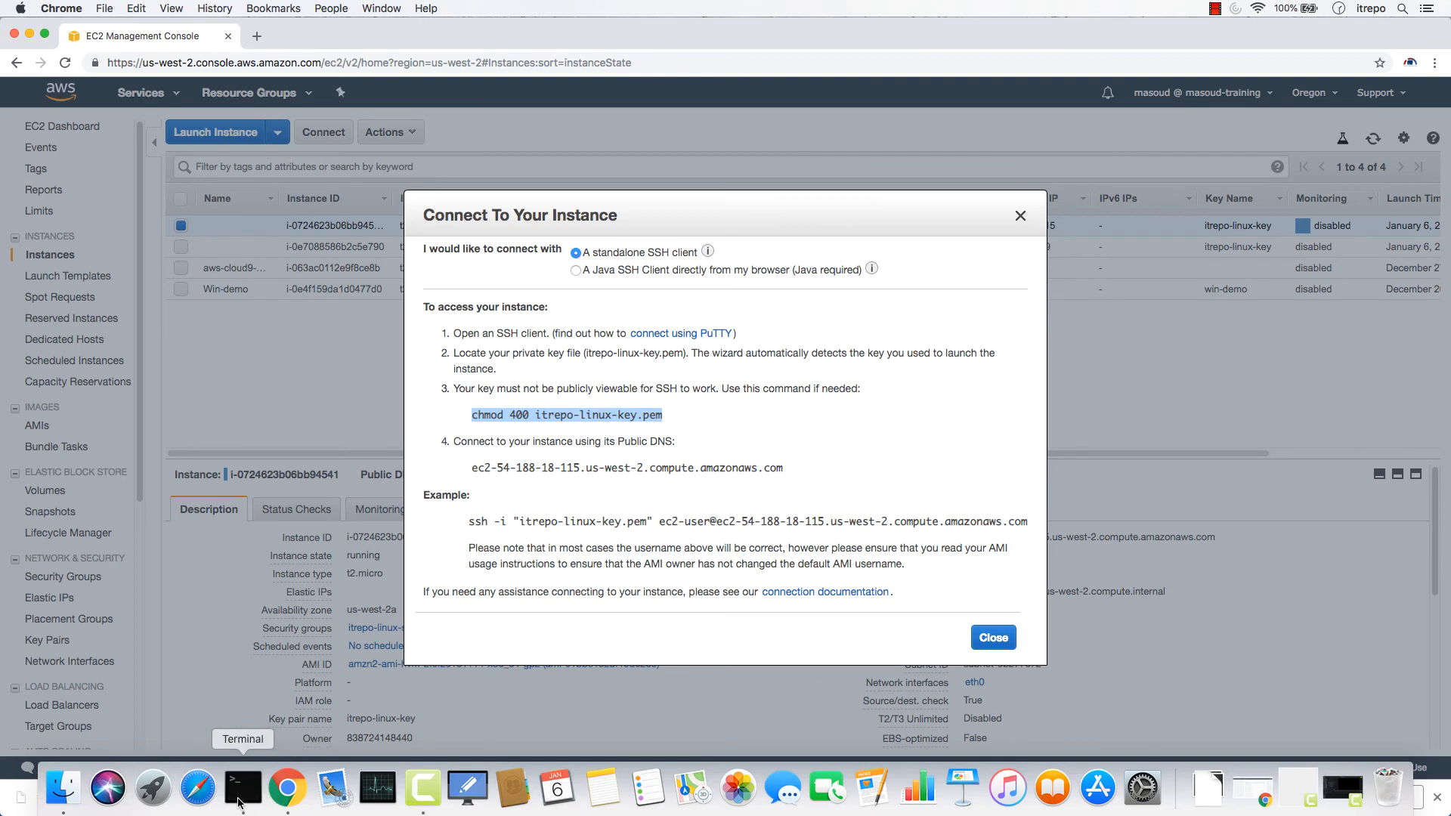
{"action": "left_click_drag", "start_coordinate": [754, 447], "coordinate": [497, 194]}
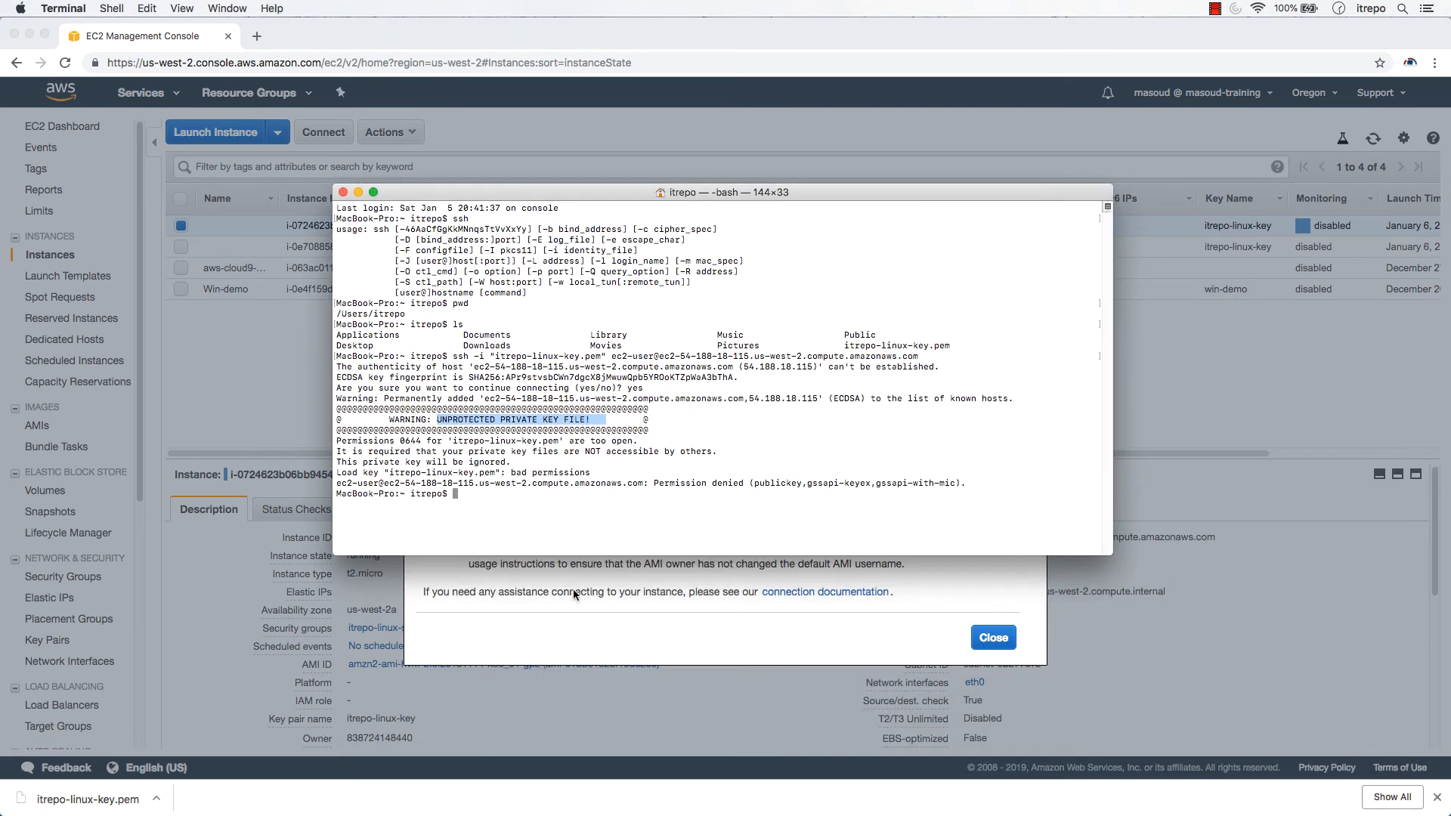
{"action": "left_click", "coordinate": [529, 514]}
{"action": "type", "text": "l"}
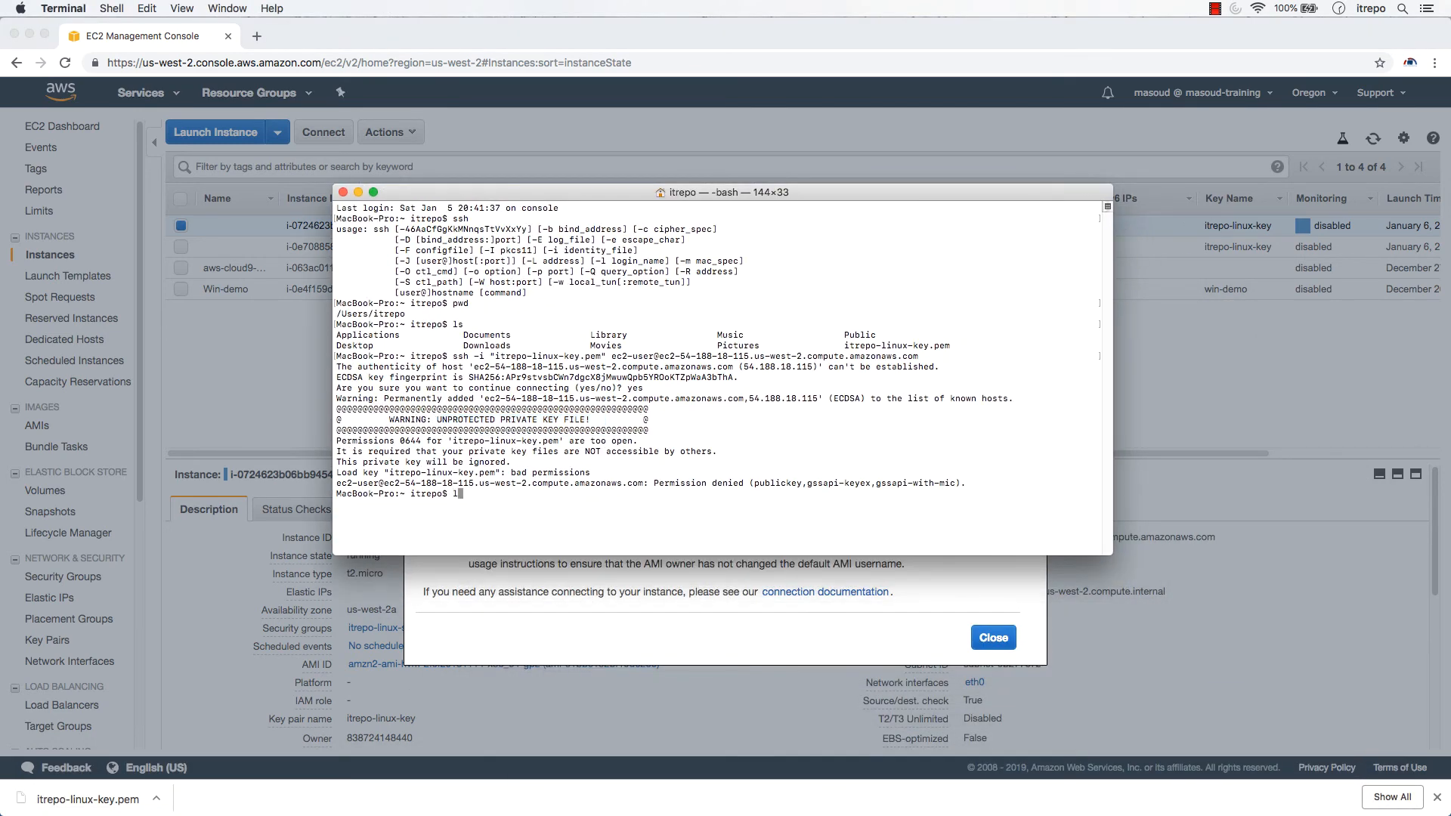
{"action": "type", "text": "s -l"}
{"action": "key", "text": "Return"}
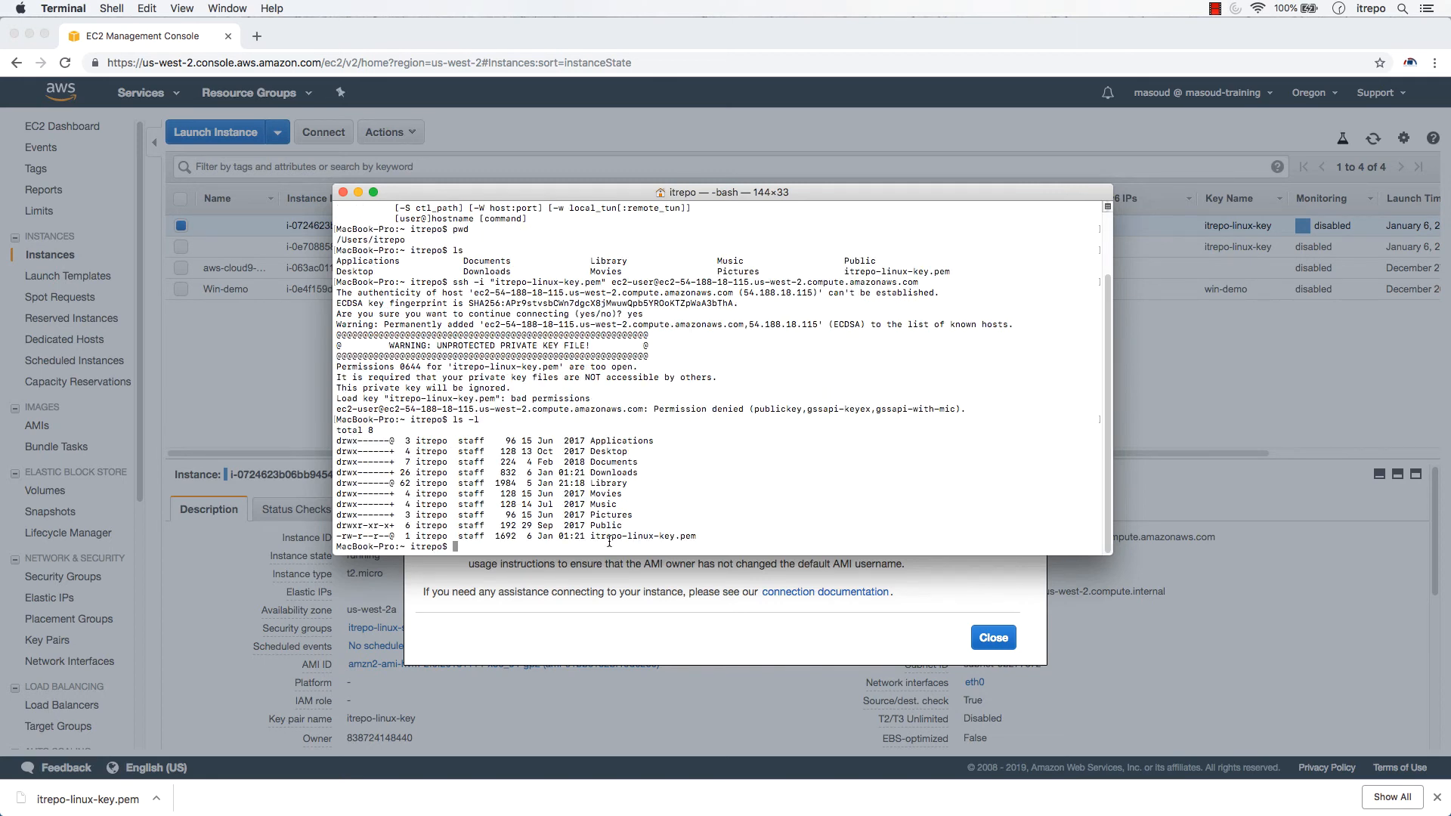
{"action": "left_click_drag", "start_coordinate": [590, 536], "coordinate": [696, 537]}
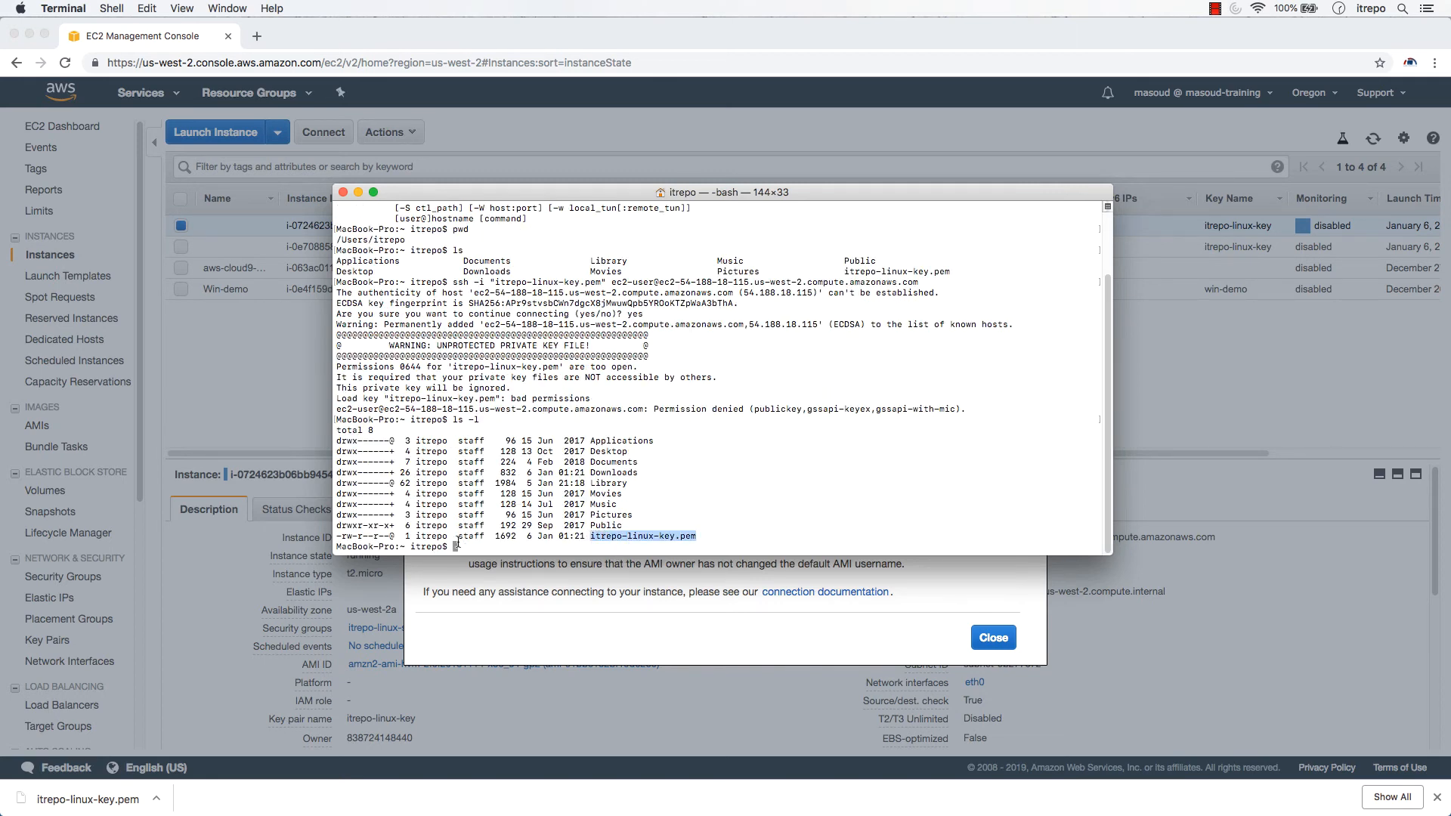
{"action": "left_click_drag", "start_coordinate": [341, 537], "coordinate": [378, 538]}
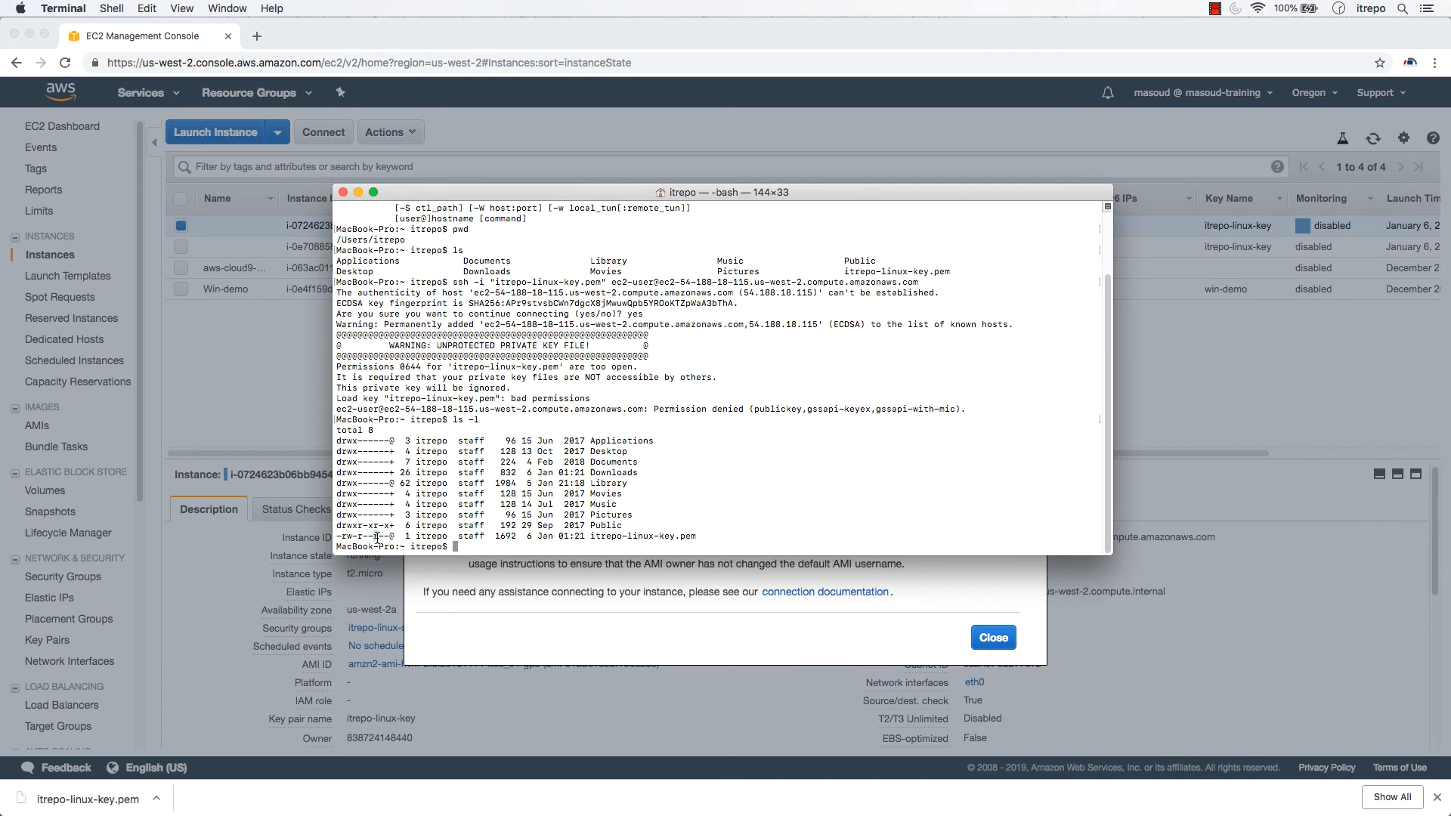
- Run the copied chmod 400 command on itrepo-linux-key.pem with sudo in front, and enter the account password
{"action": "left_click", "coordinate": [462, 547]}
{"action": "right_click", "coordinate": [463, 547]}
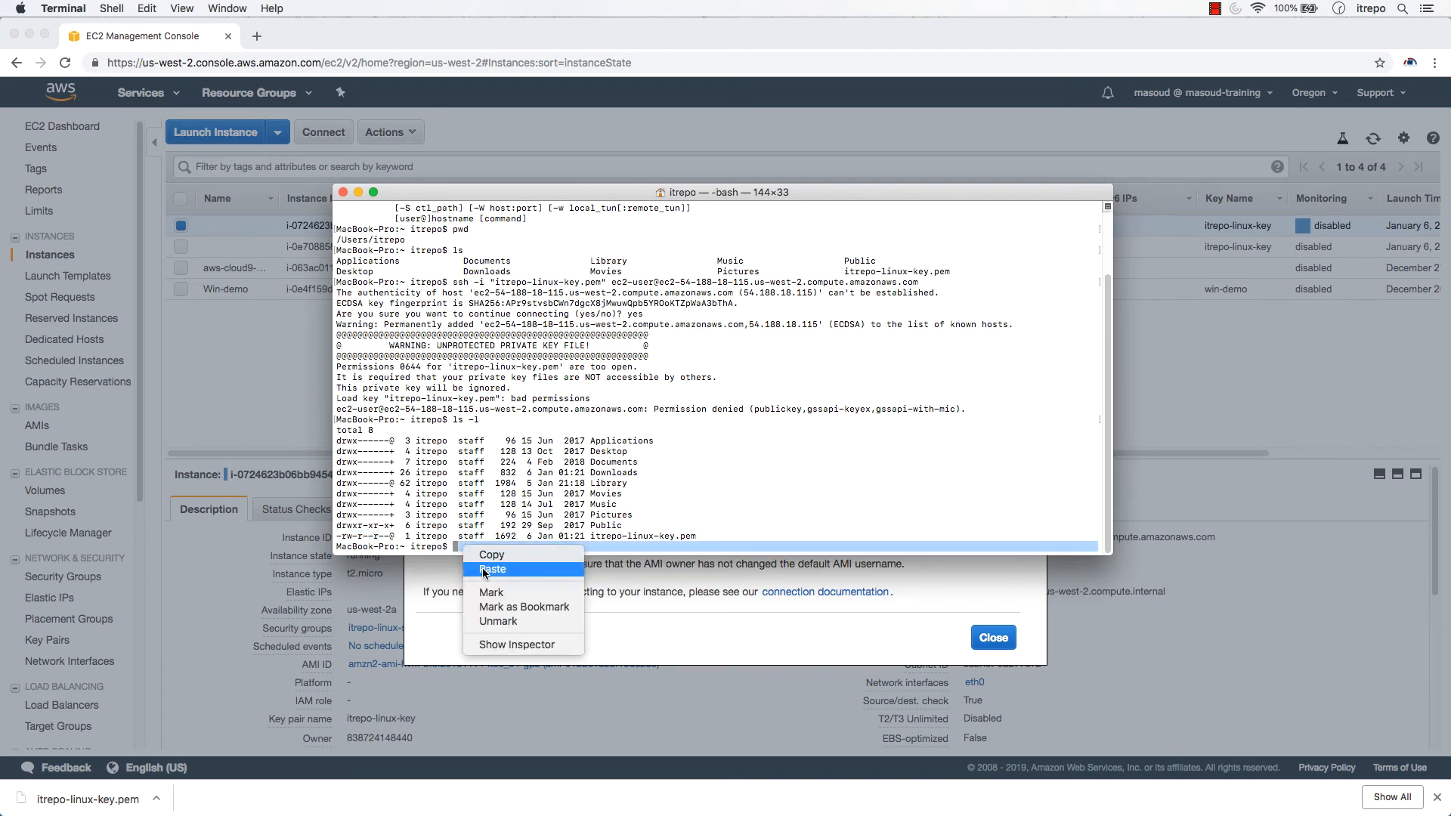
{"action": "left_click", "coordinate": [492, 569]}
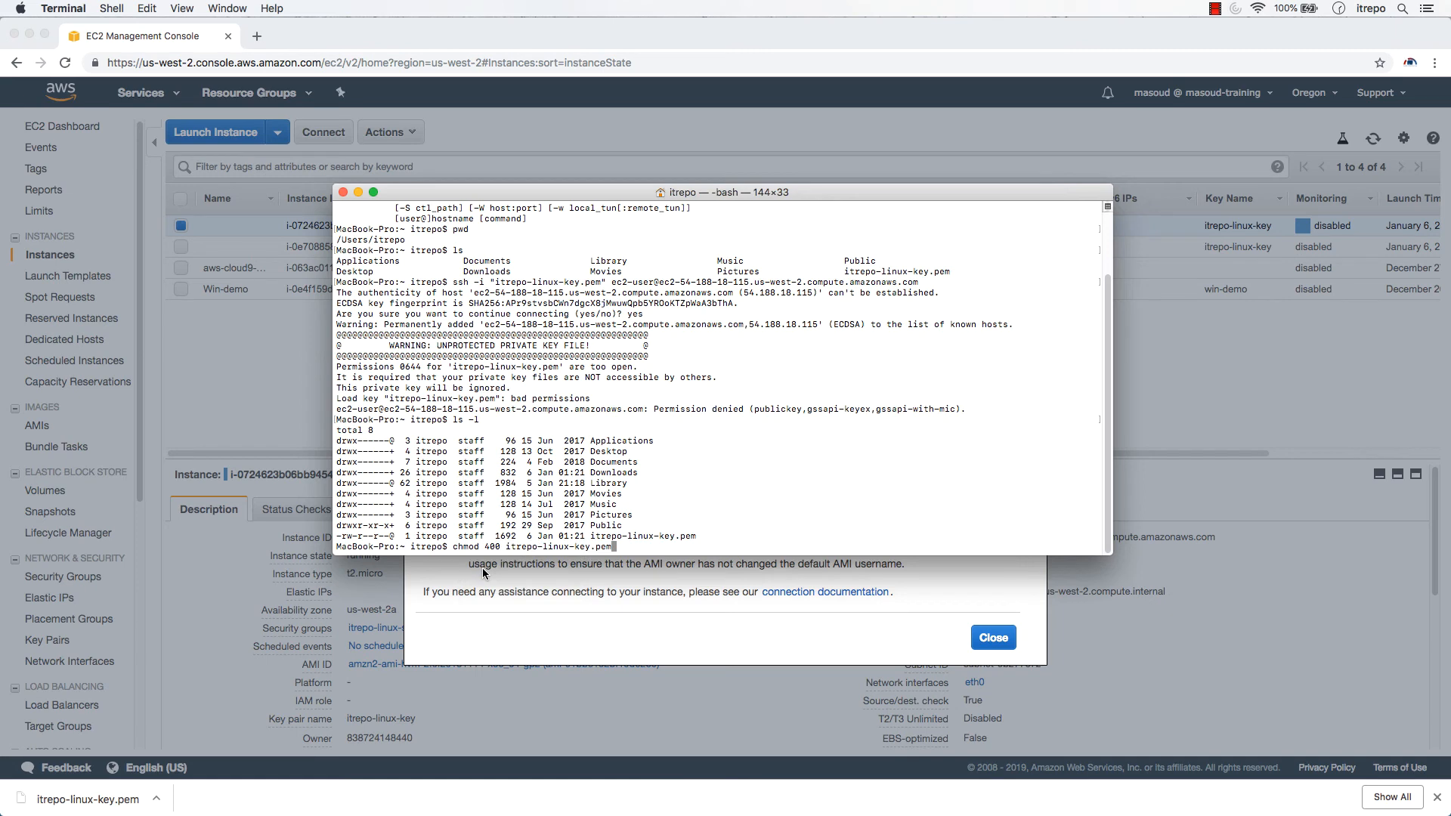
{"action": "key", "text": "ctrl+a"}
{"action": "type", "text": "sudo"}
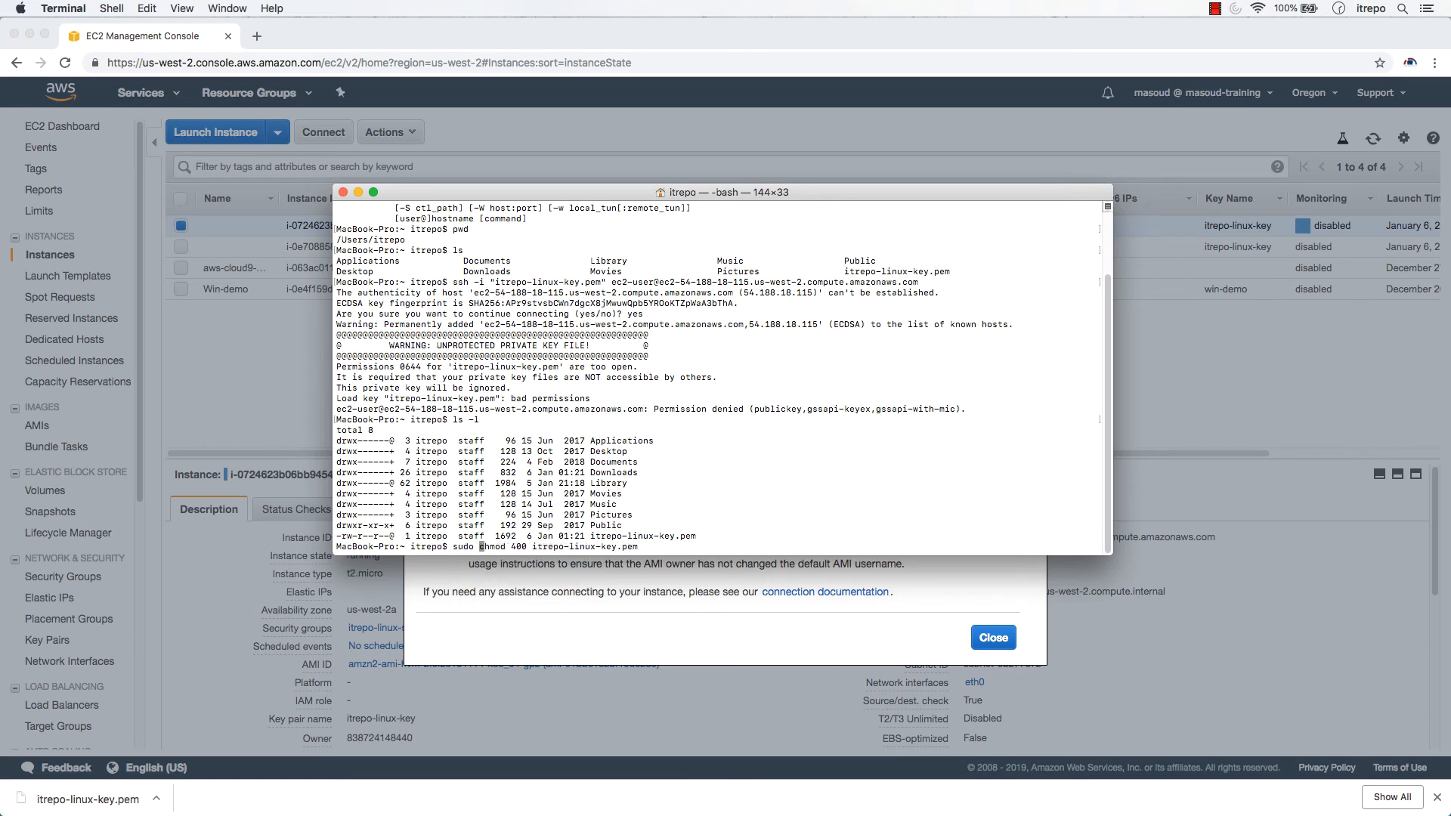
{"action": "key", "text": "Return"}
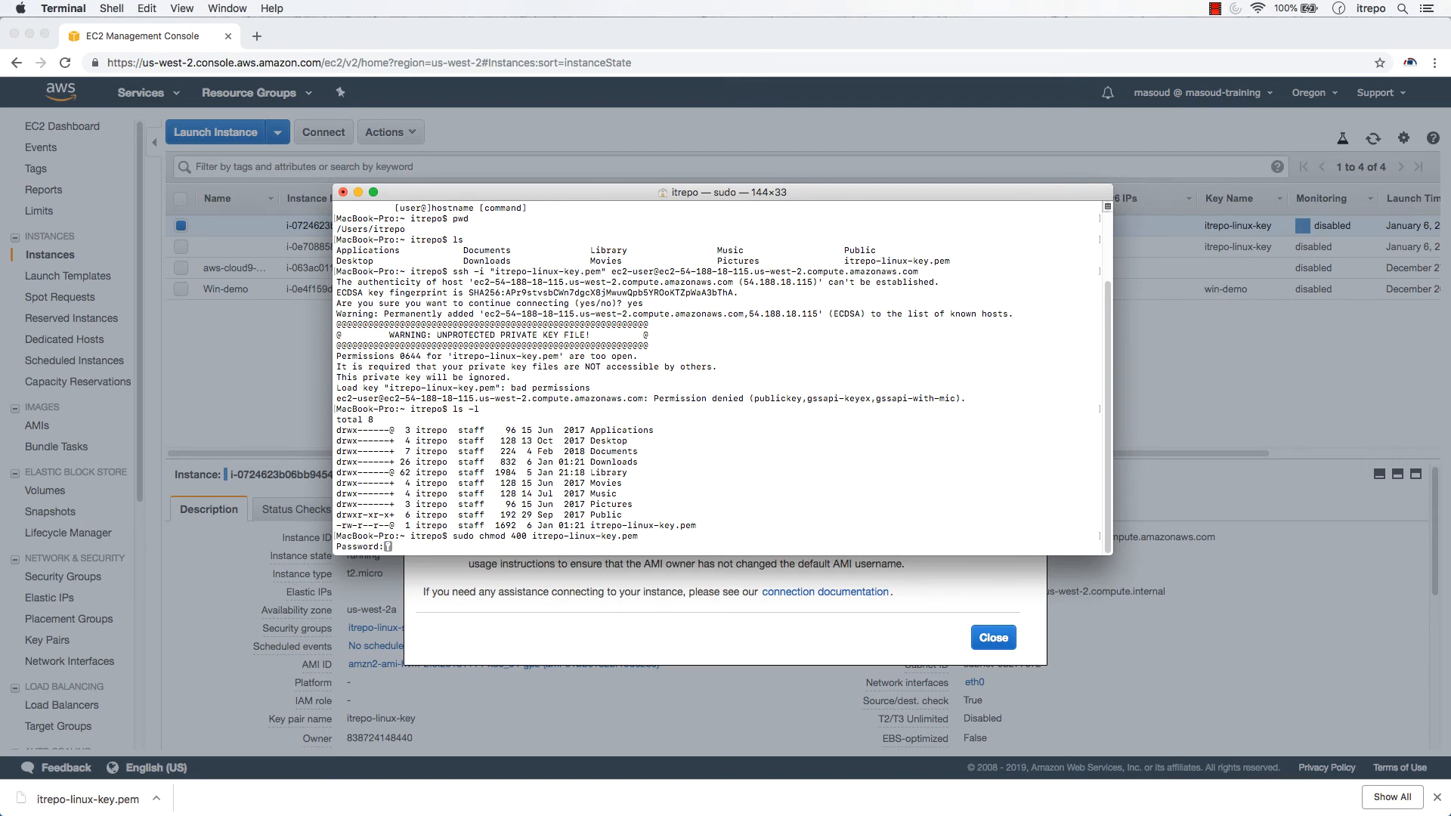
{"action": "key", "text": "Return"}
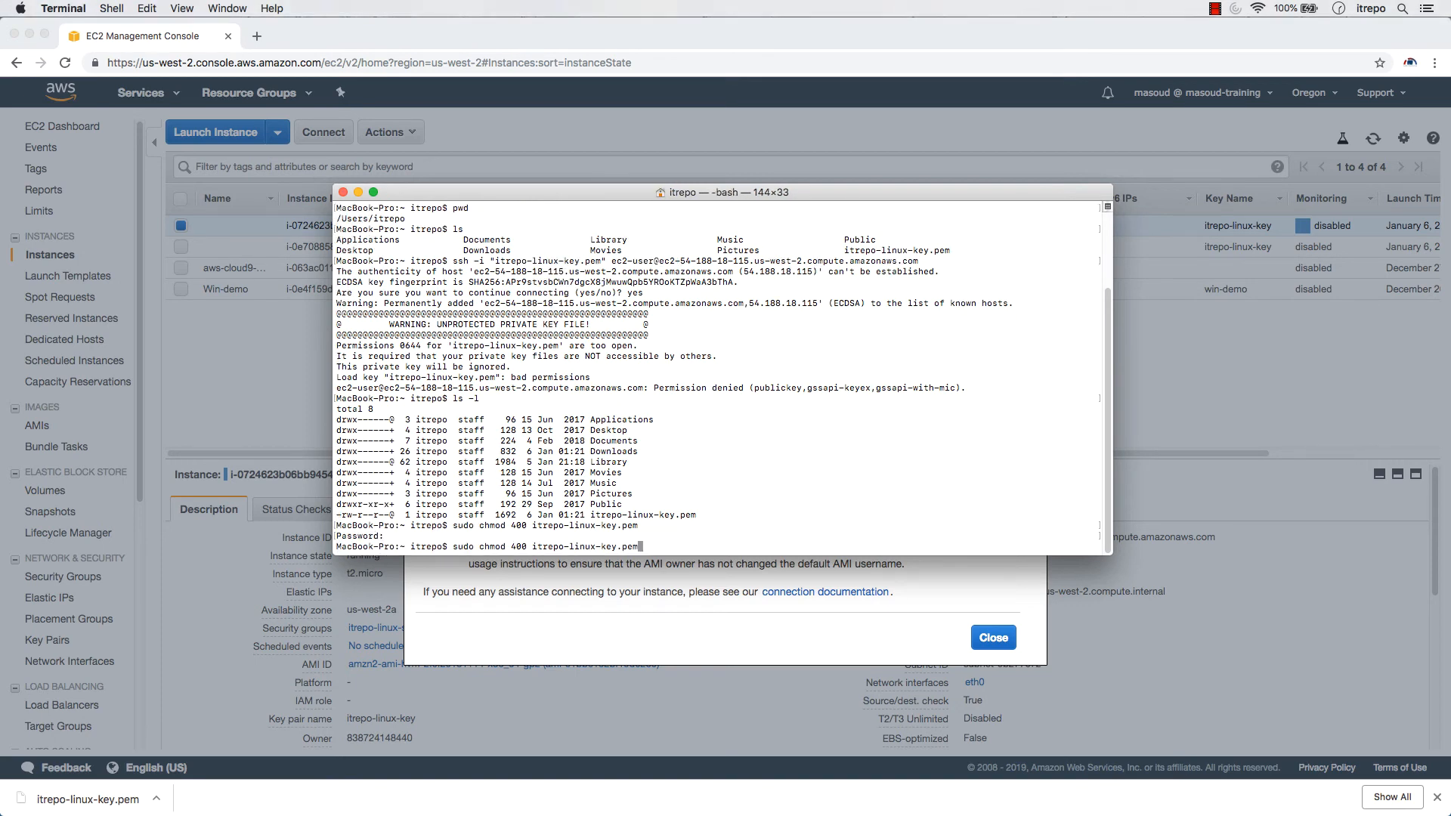
- List the files again with ls -l and compare the key file's permissions before and after the change
{"action": "type", "text": "ls -l"}
{"action": "key", "text": "Return"}
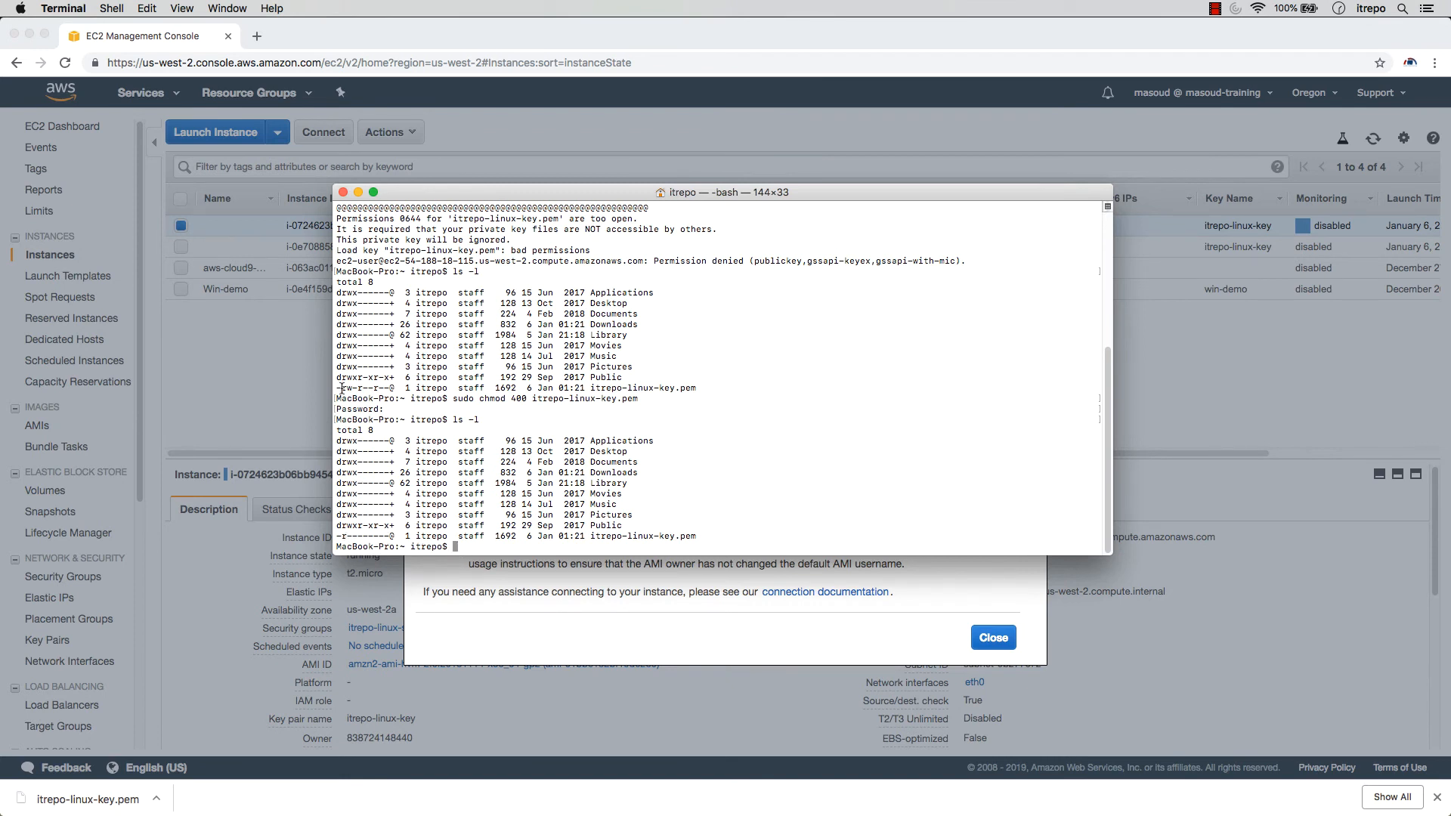
{"action": "left_click_drag", "start_coordinate": [340, 387], "coordinate": [392, 388]}
{"action": "left_click_drag", "start_coordinate": [341, 536], "coordinate": [347, 535]}
- Return to the browser and copy the complete example ssh command from the connection instructions again
{"action": "left_click", "coordinate": [539, 587]}
{"action": "left_click_drag", "start_coordinate": [468, 522], "coordinate": [1028, 518]}
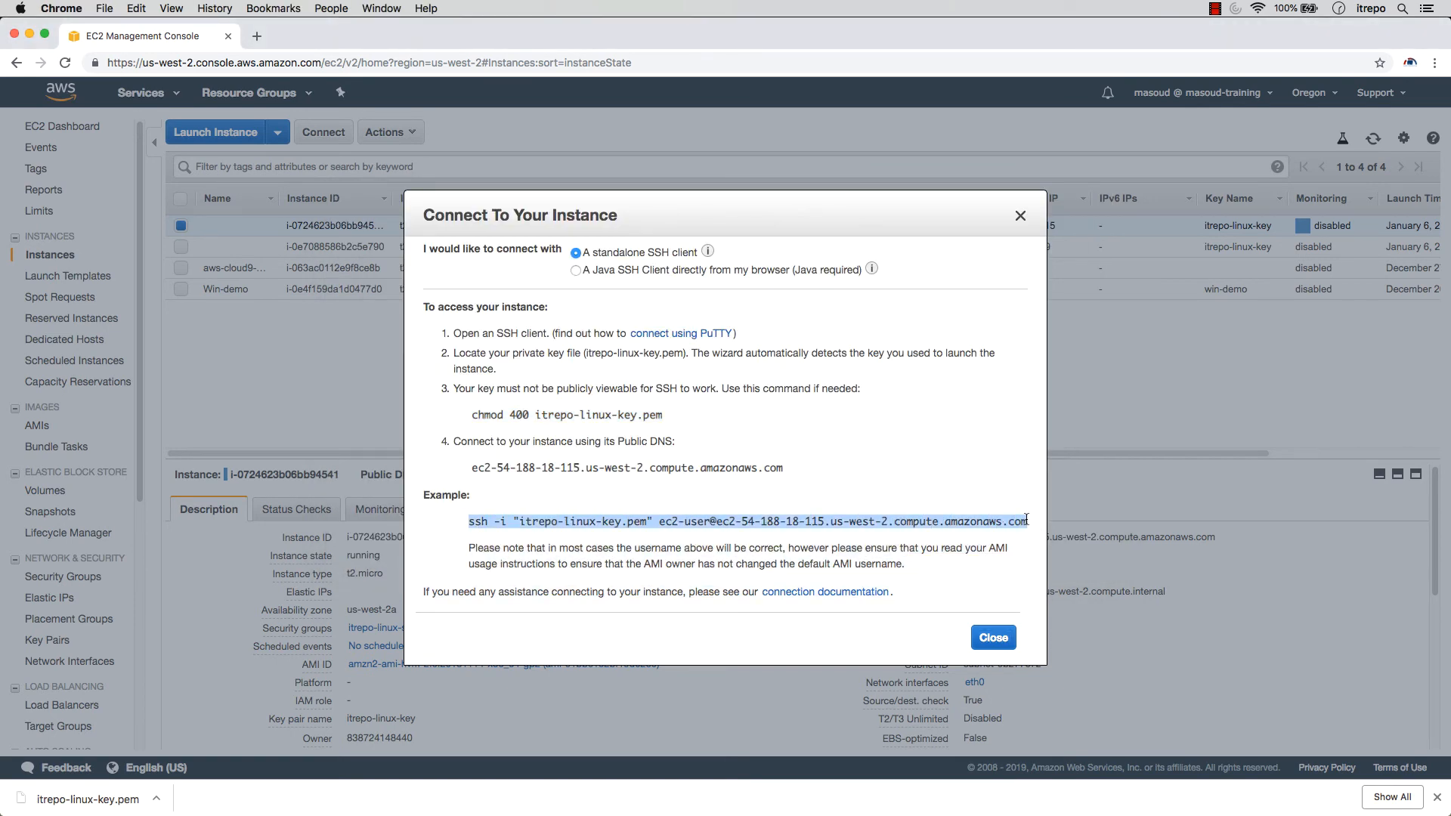
{"action": "right_click", "coordinate": [1024, 534]}
{"action": "left_click", "coordinate": [1043, 555]}
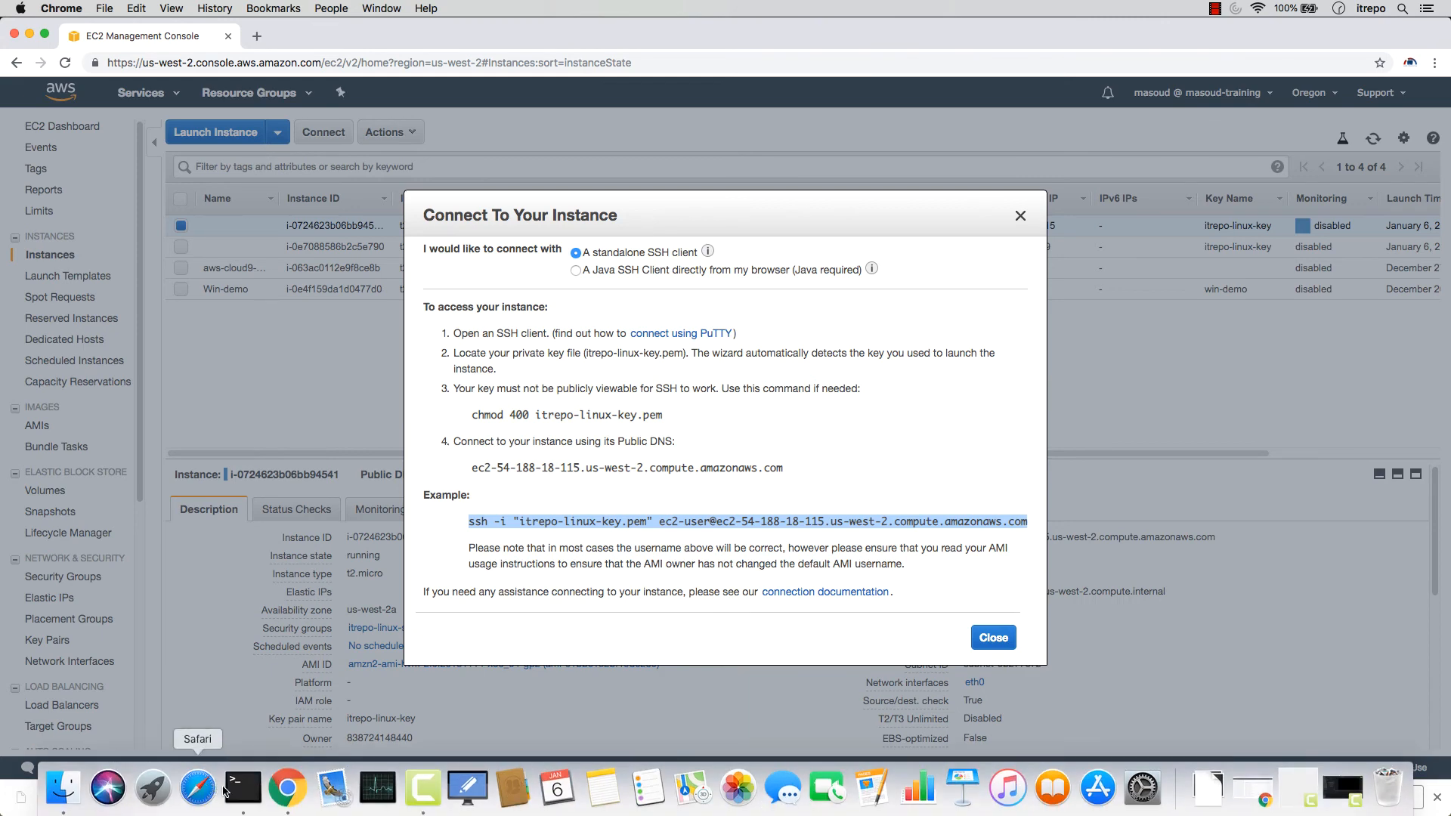
- In Terminal, run the copied ssh command to log in to the instance as ec2-user
{"action": "left_click", "coordinate": [243, 787]}
{"action": "right_click", "coordinate": [821, 406]}
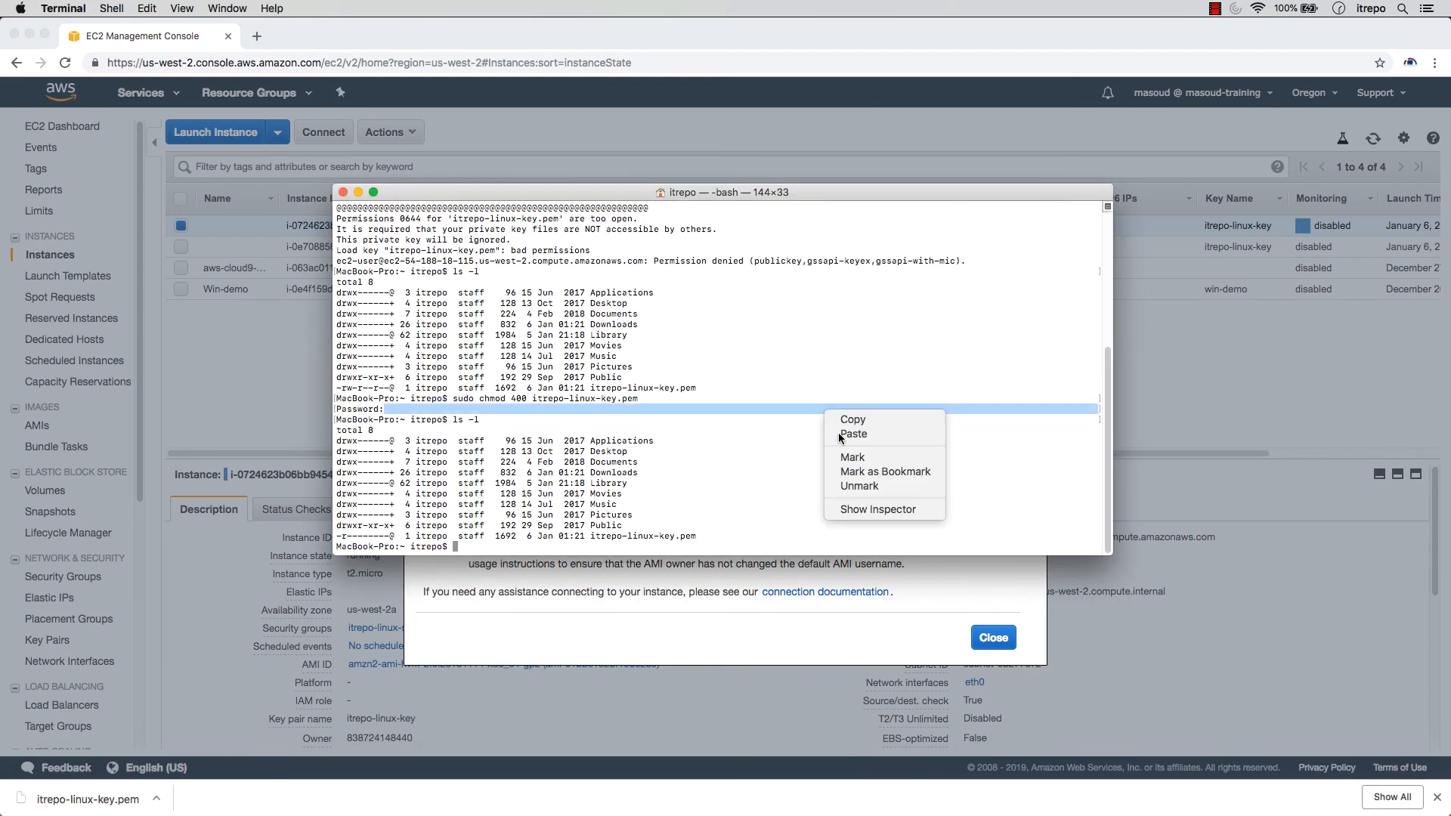
{"action": "left_click", "coordinate": [835, 431]}
{"action": "key", "text": "Return"}
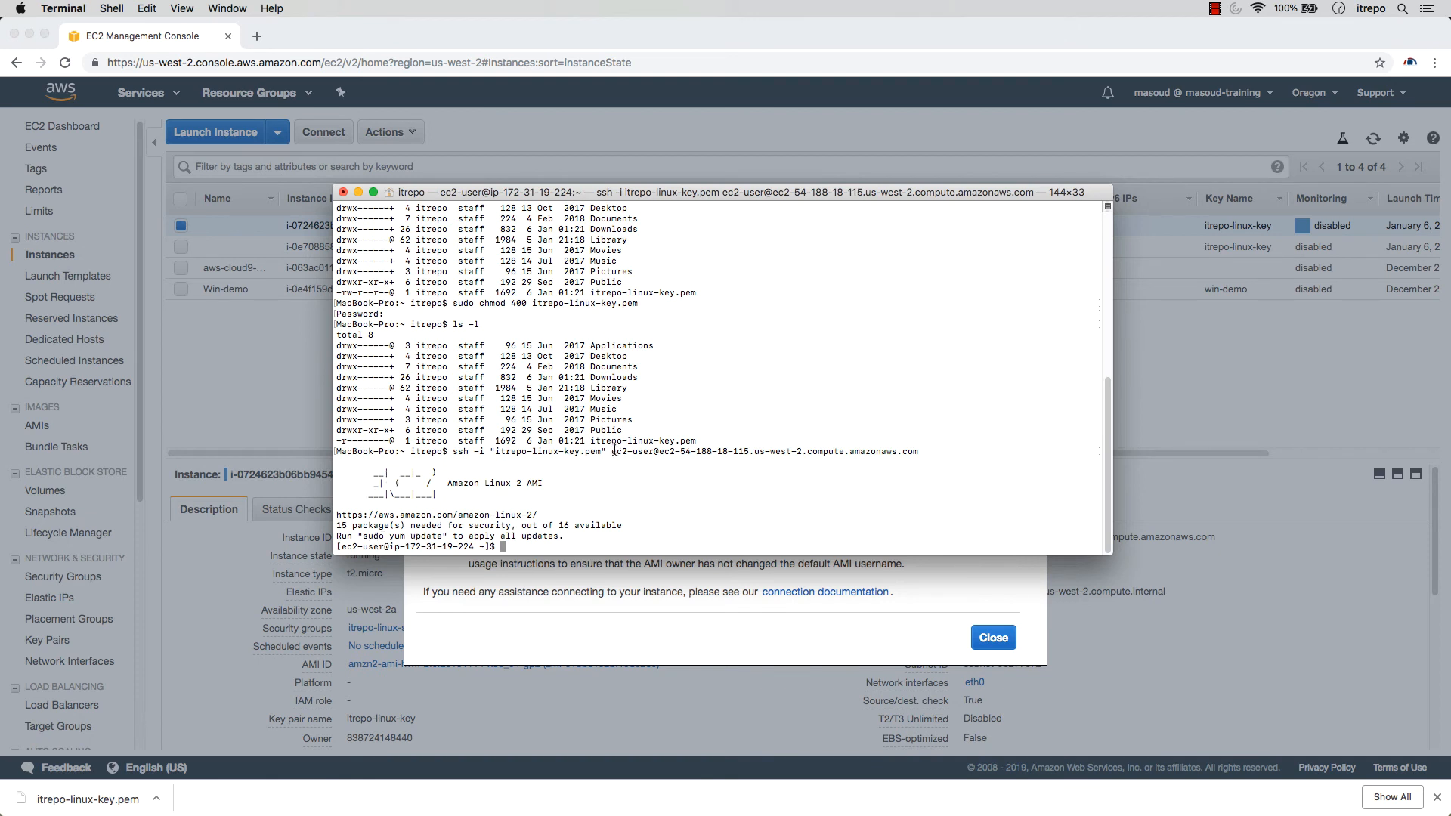
{"action": "left_click_drag", "start_coordinate": [611, 451], "coordinate": [655, 453]}
- Become root with sudo su - and update the instance's packages with yum update, confirming with y
{"action": "type", "text": "sudo su -"}
{"action": "key", "text": "Return"}
{"action": "type", "text": "yum "}
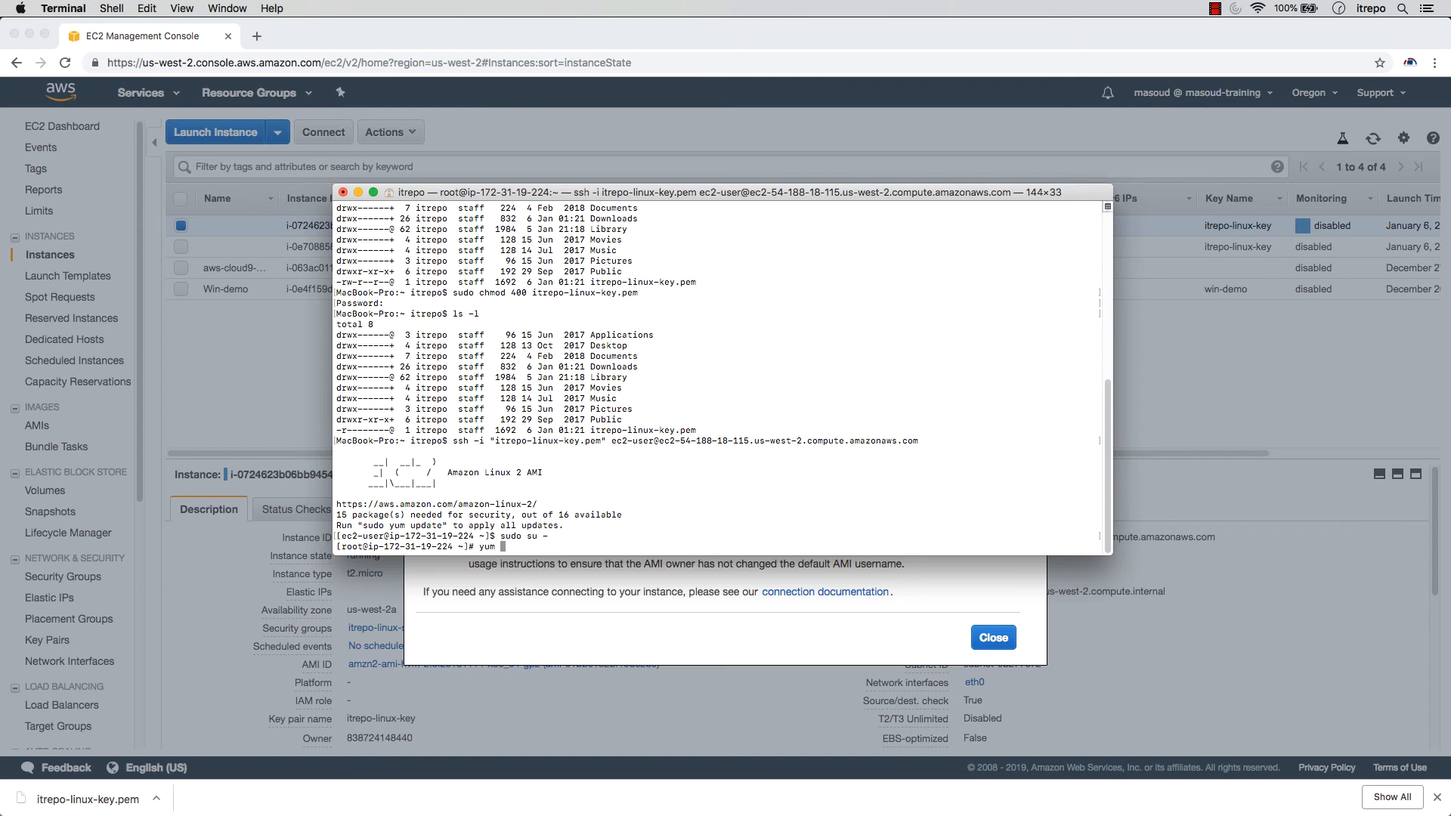
{"action": "type", "text": "update"}
{"action": "key", "text": "Return"}
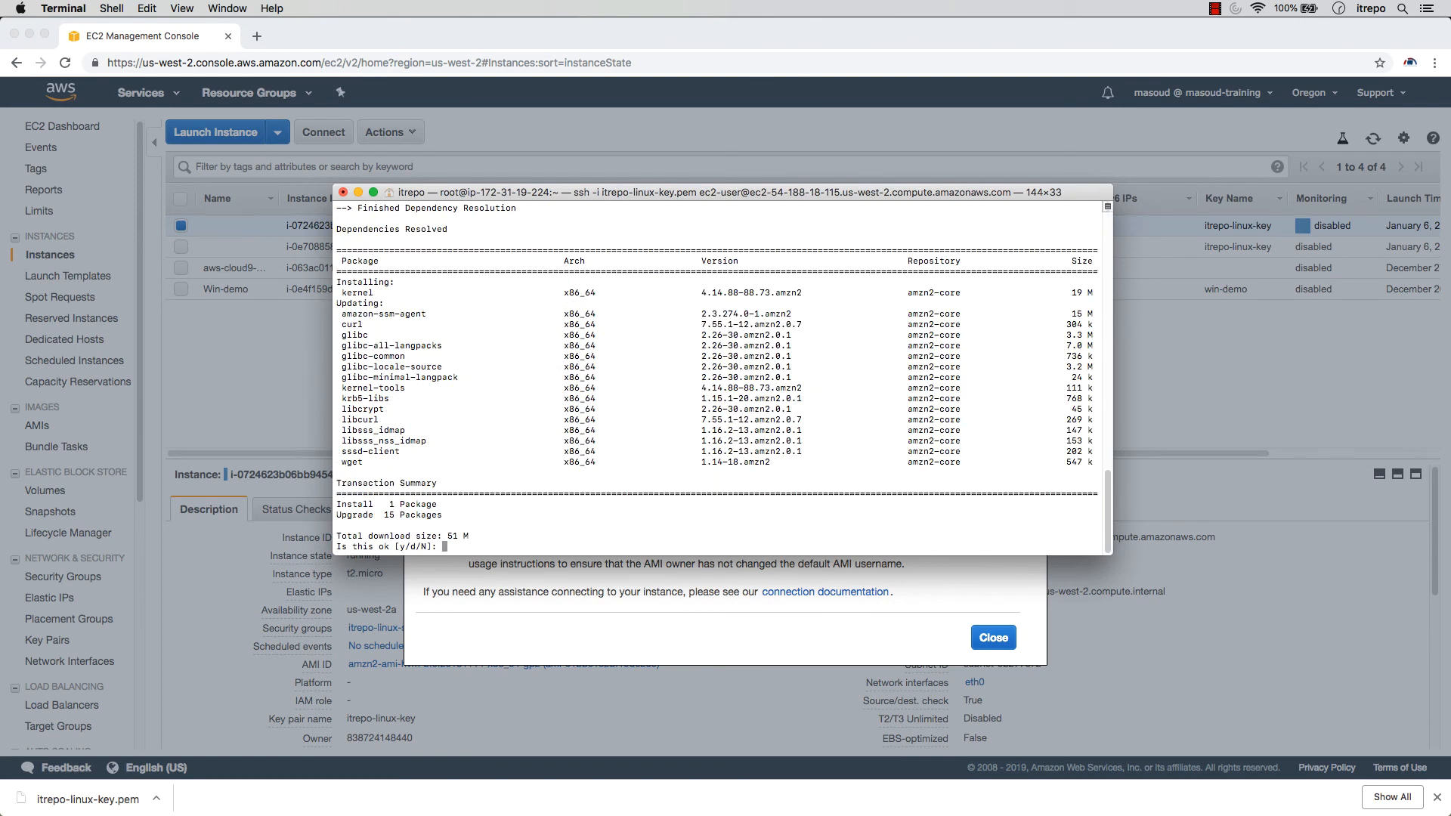
{"action": "type", "text": "y"}
{"action": "key", "text": "Return"}
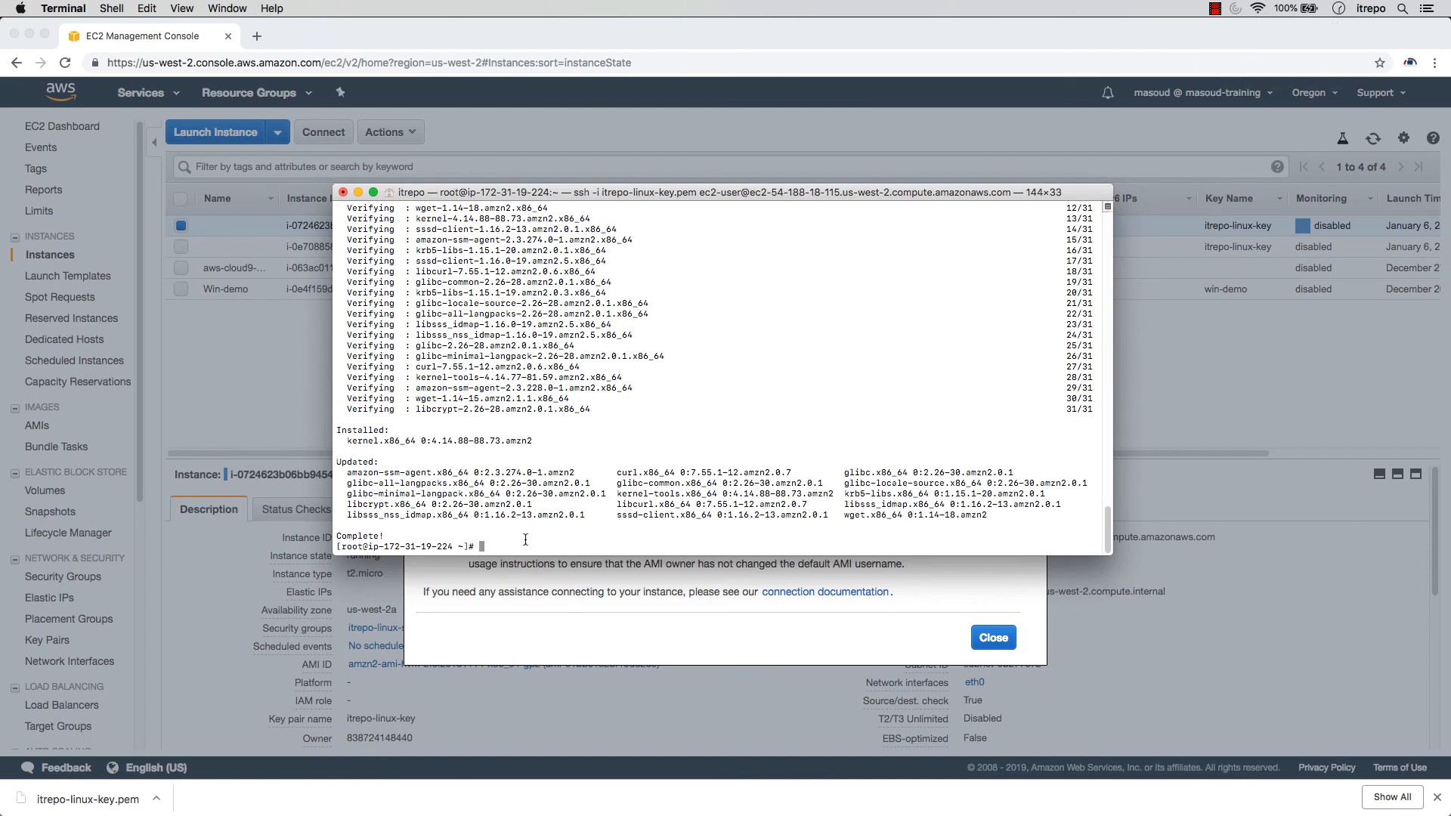
- Install the web server with yum install httpd, confirming with y, and start it with systemctl start httpd
{"action": "type", "text": "yum install httpd"}
{"action": "key", "text": "Return"}
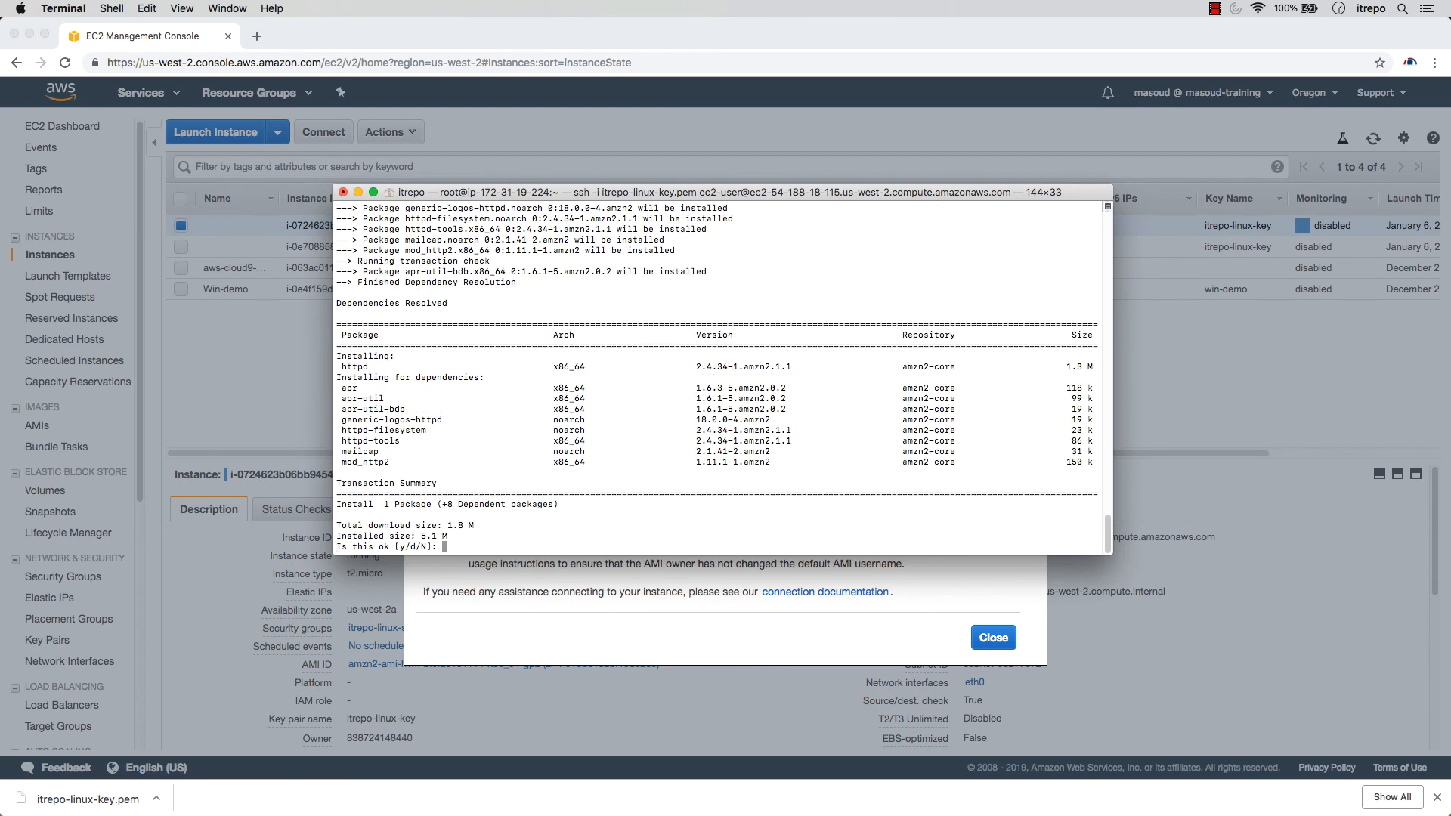
{"action": "type", "text": "y"}
{"action": "key", "text": "Return"}
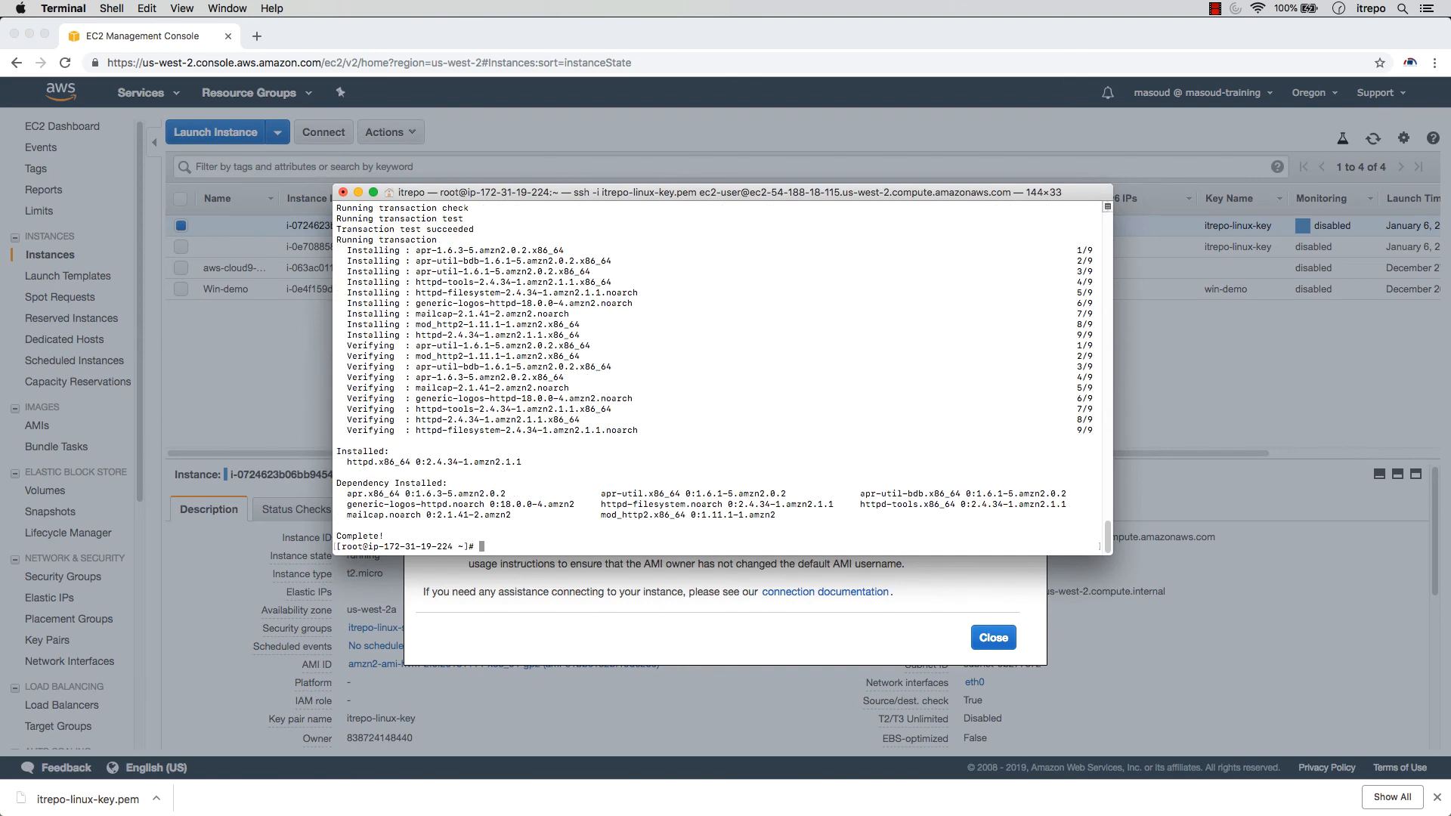
{"action": "type", "text": "systemctl start httpd"}
{"action": "key", "text": "Return"}
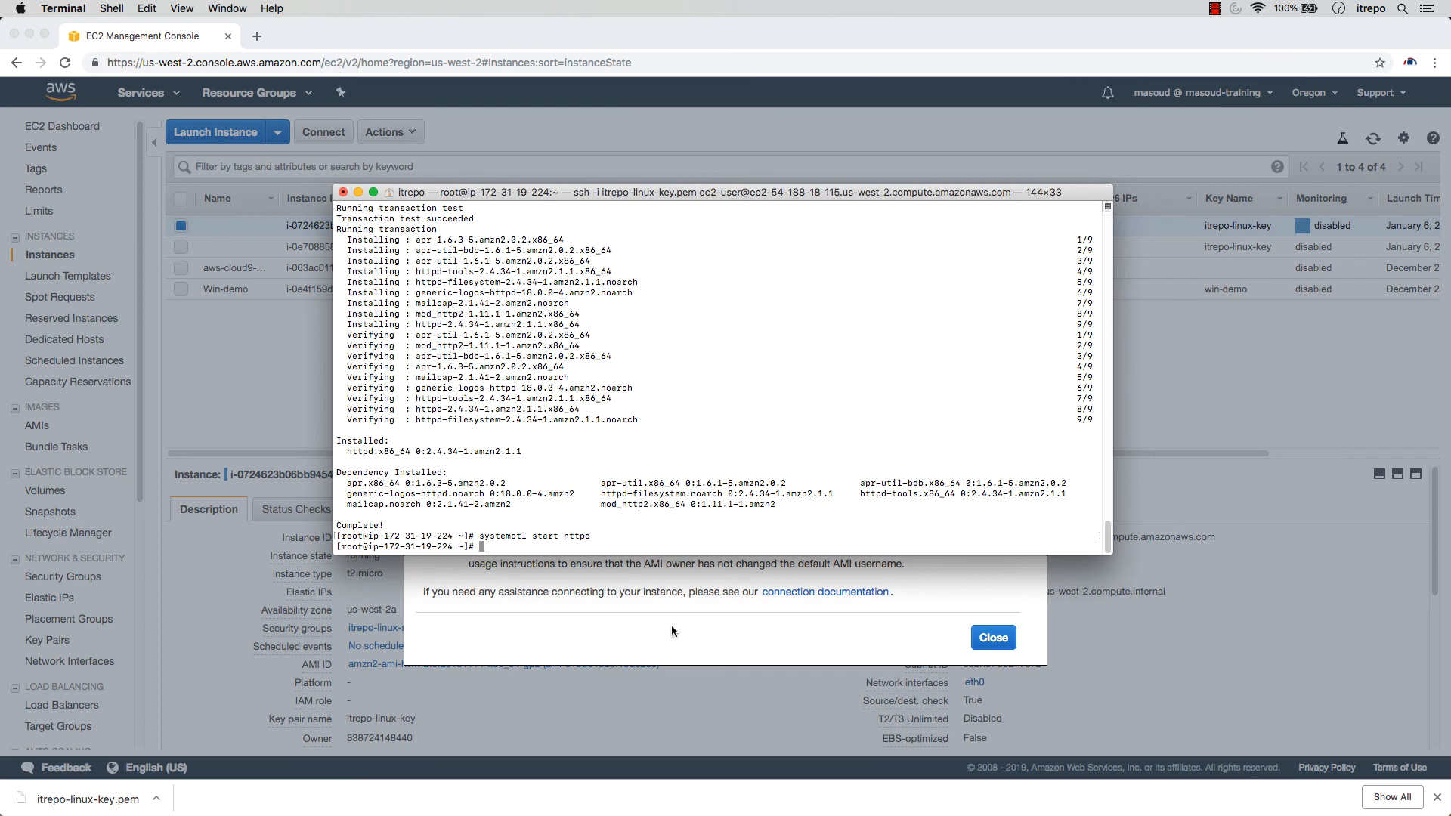
- In the browser, close the connection instructions and copy the selected instance's public DNS (IPv4) address
{"action": "left_click", "coordinate": [1004, 644]}
{"action": "left_click", "coordinate": [994, 638]}
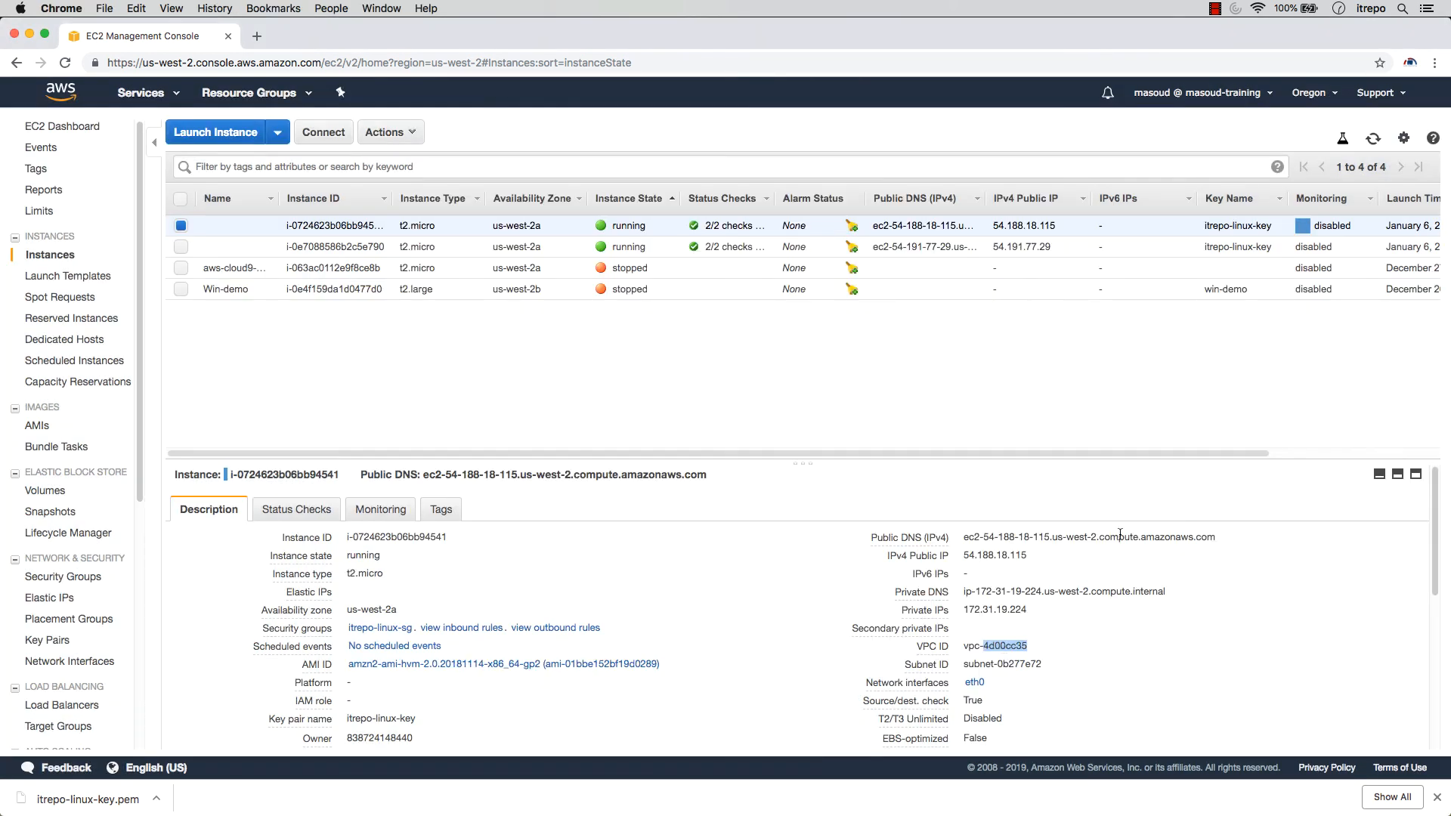
{"action": "left_click", "coordinate": [1227, 537]}
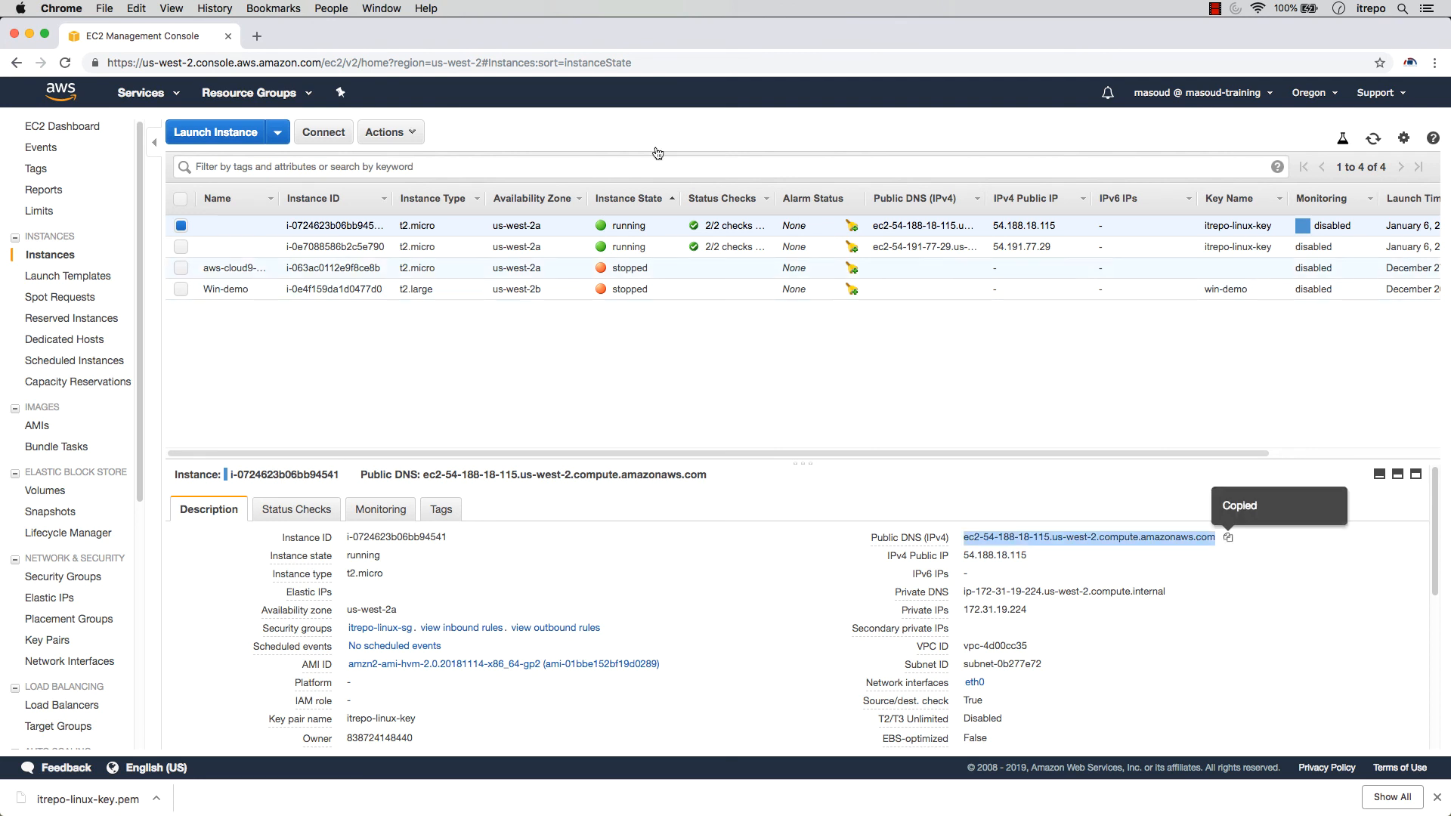
- Load the copied public DNS address of the instance in a new browser tab
{"action": "left_click", "coordinate": [257, 35]}
{"action": "right_click", "coordinate": [266, 60]}
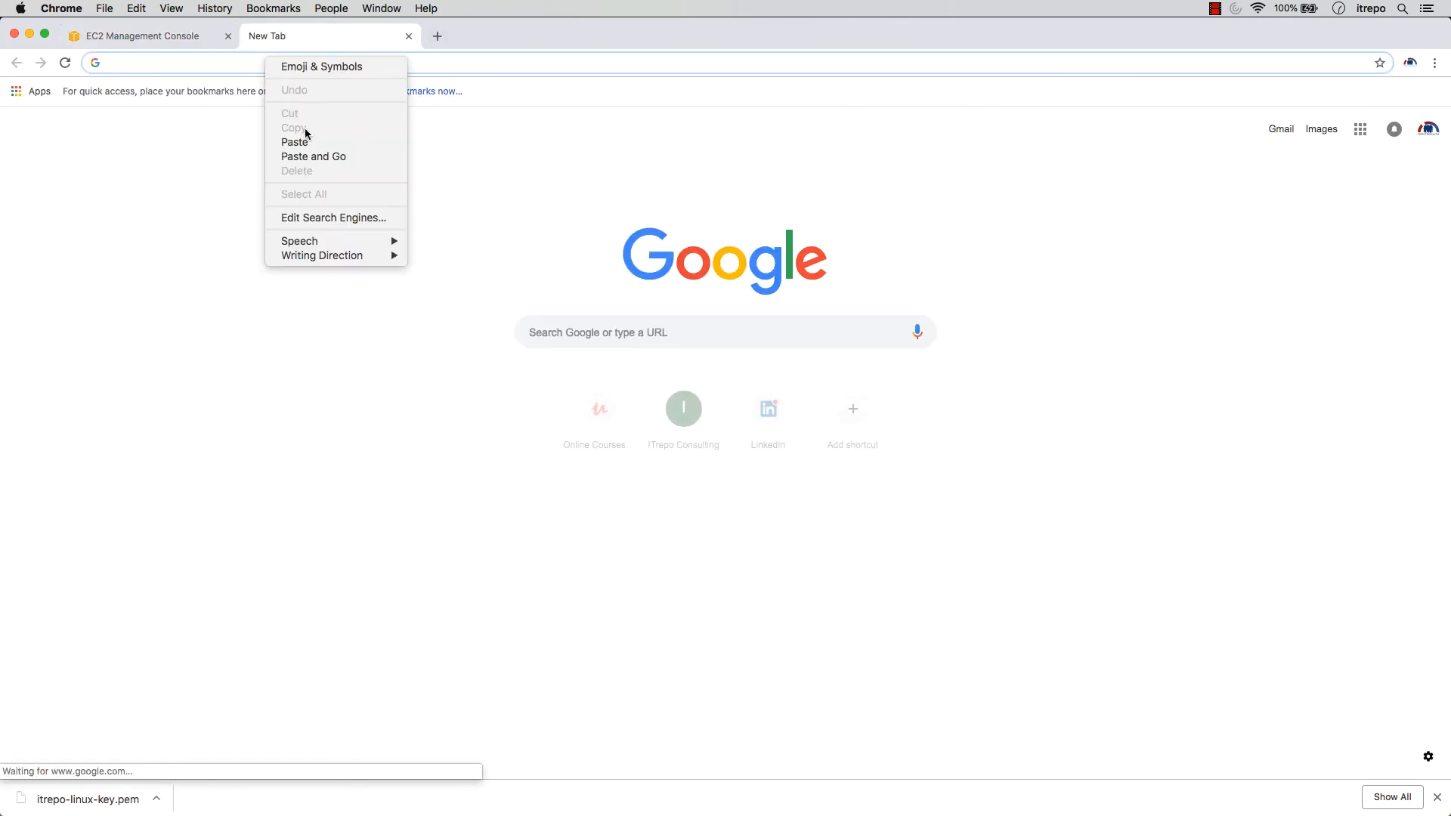
{"action": "left_click", "coordinate": [305, 157]}
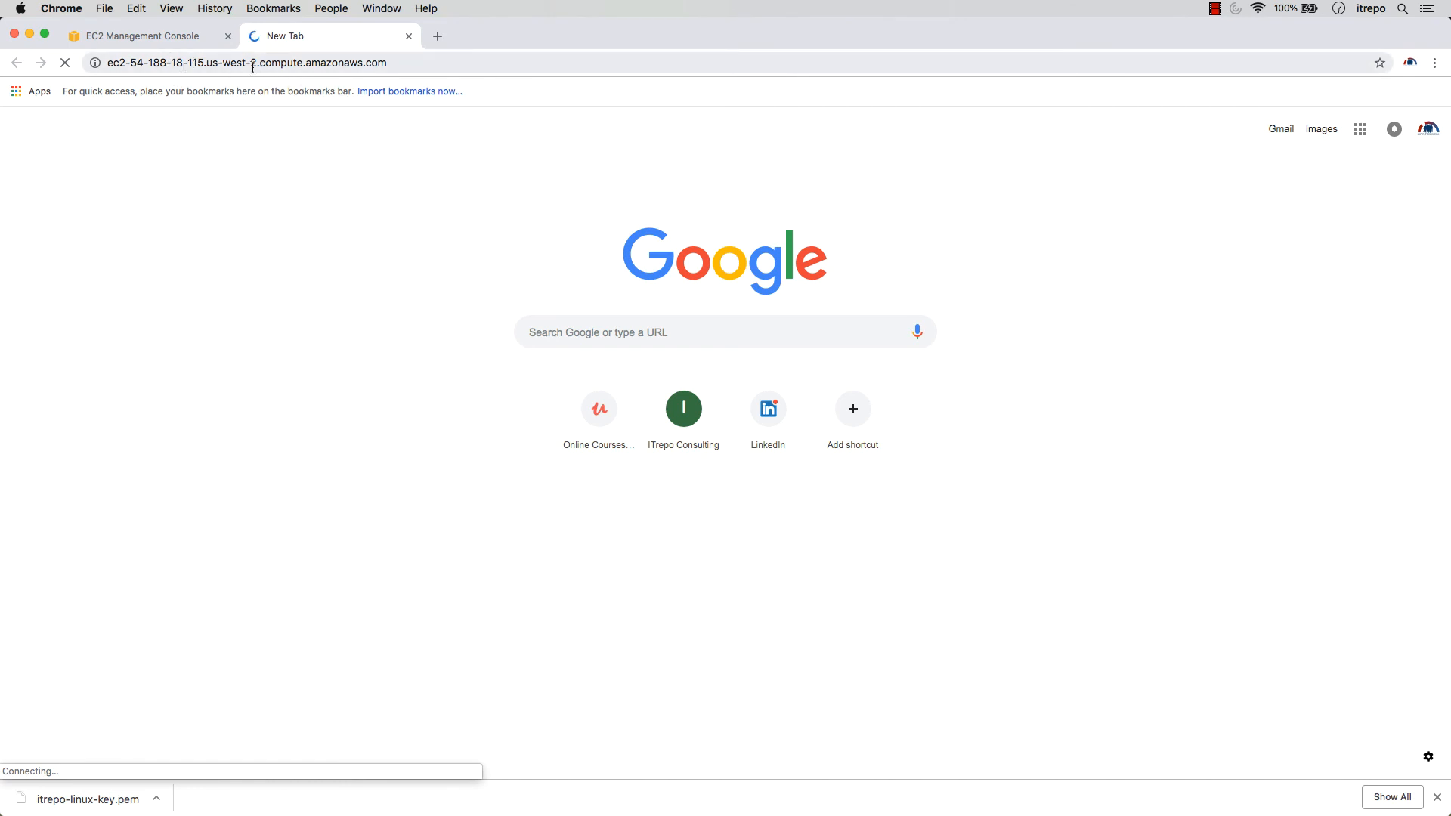
- Check the inbound rules of the instance's security group in the EC2 console, then return to the loading web page
{"action": "left_click", "coordinate": [151, 38]}
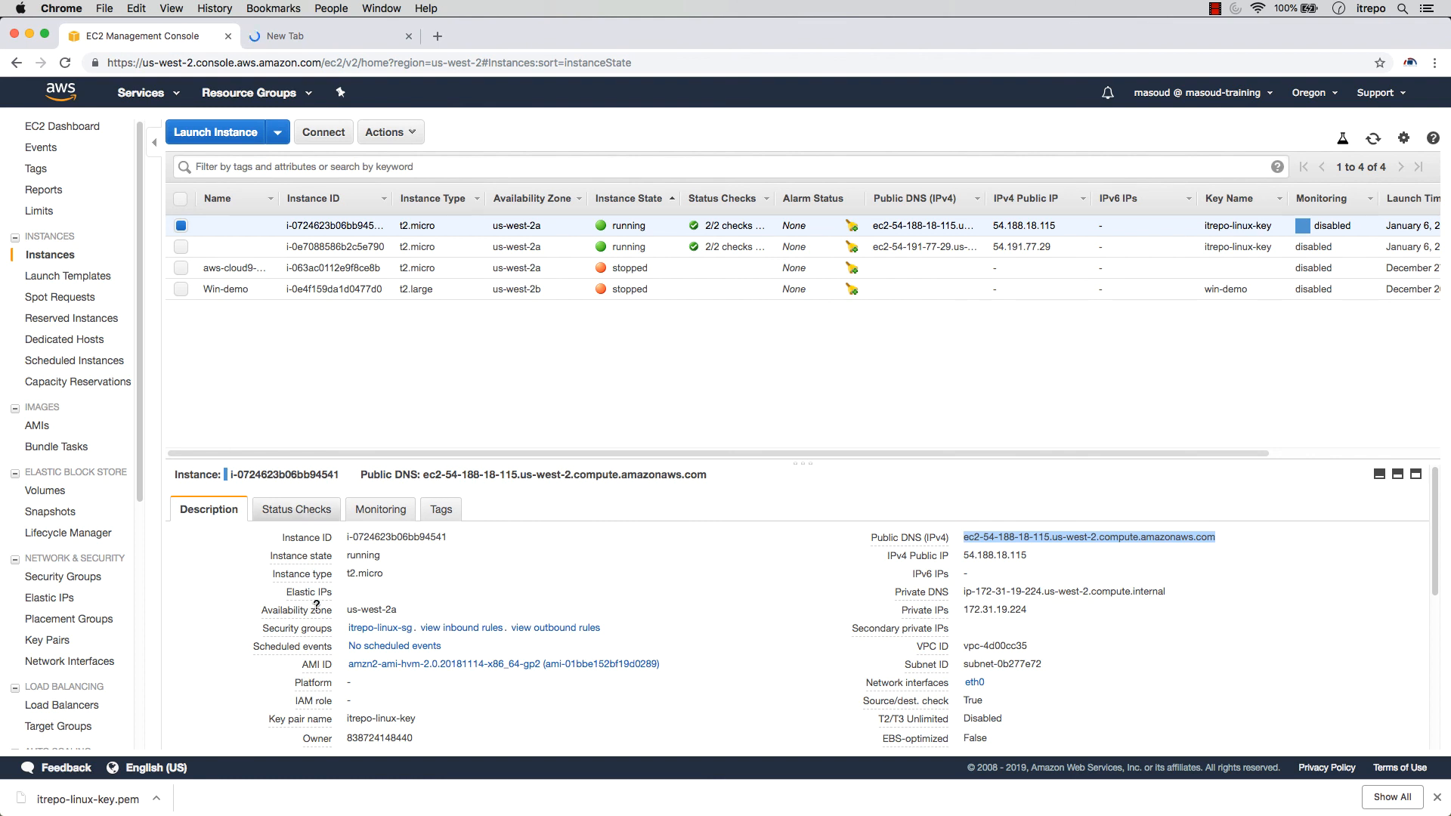
{"action": "left_click", "coordinate": [464, 632]}
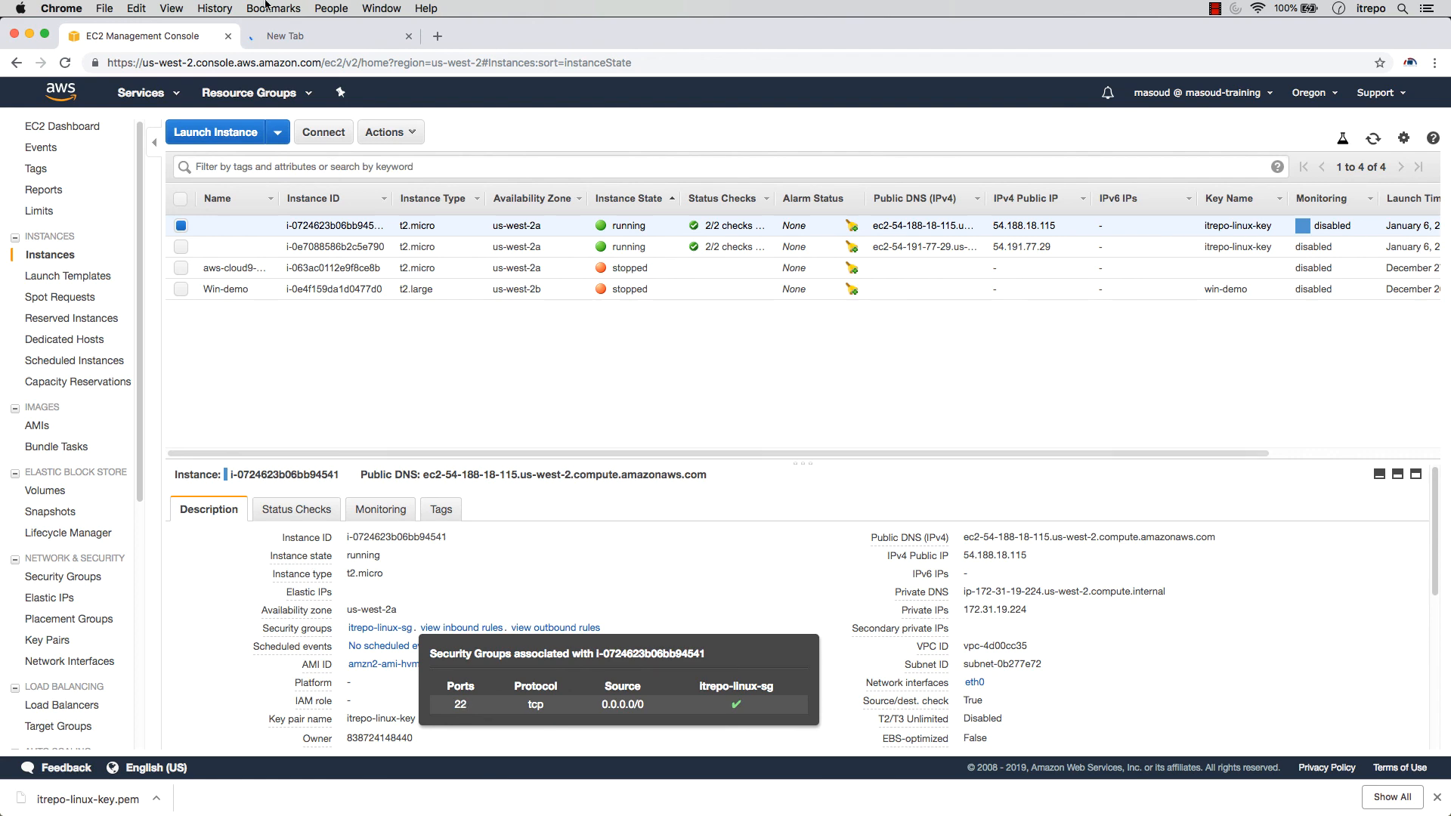
{"action": "left_click", "coordinate": [300, 35]}
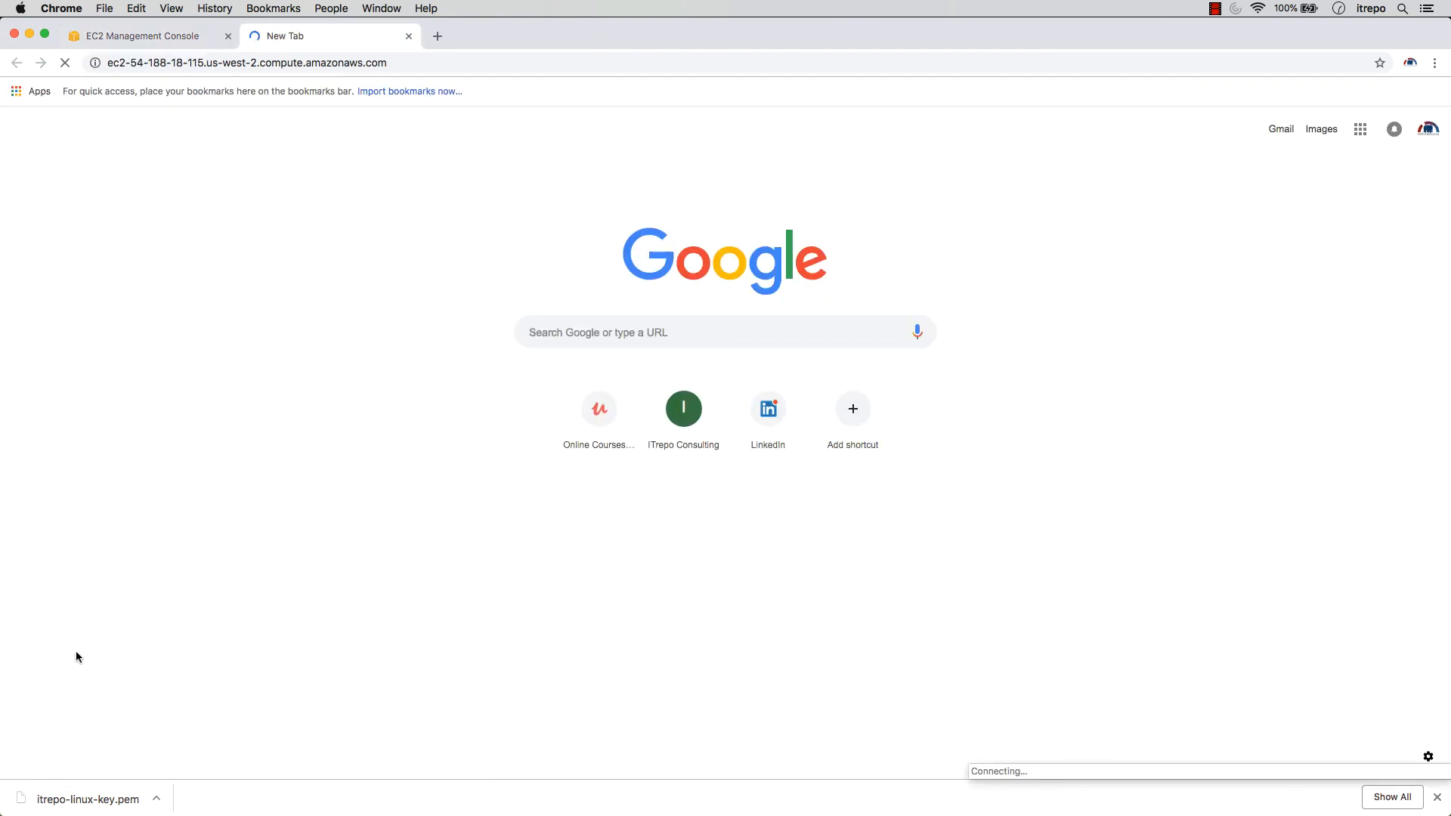
- In the instance's security group itrepo-linux-sg, add an inbound HTTP rule for port 80 with source 0.0.0.0/0, ::/0 and save it
{"action": "left_click", "coordinate": [137, 42]}
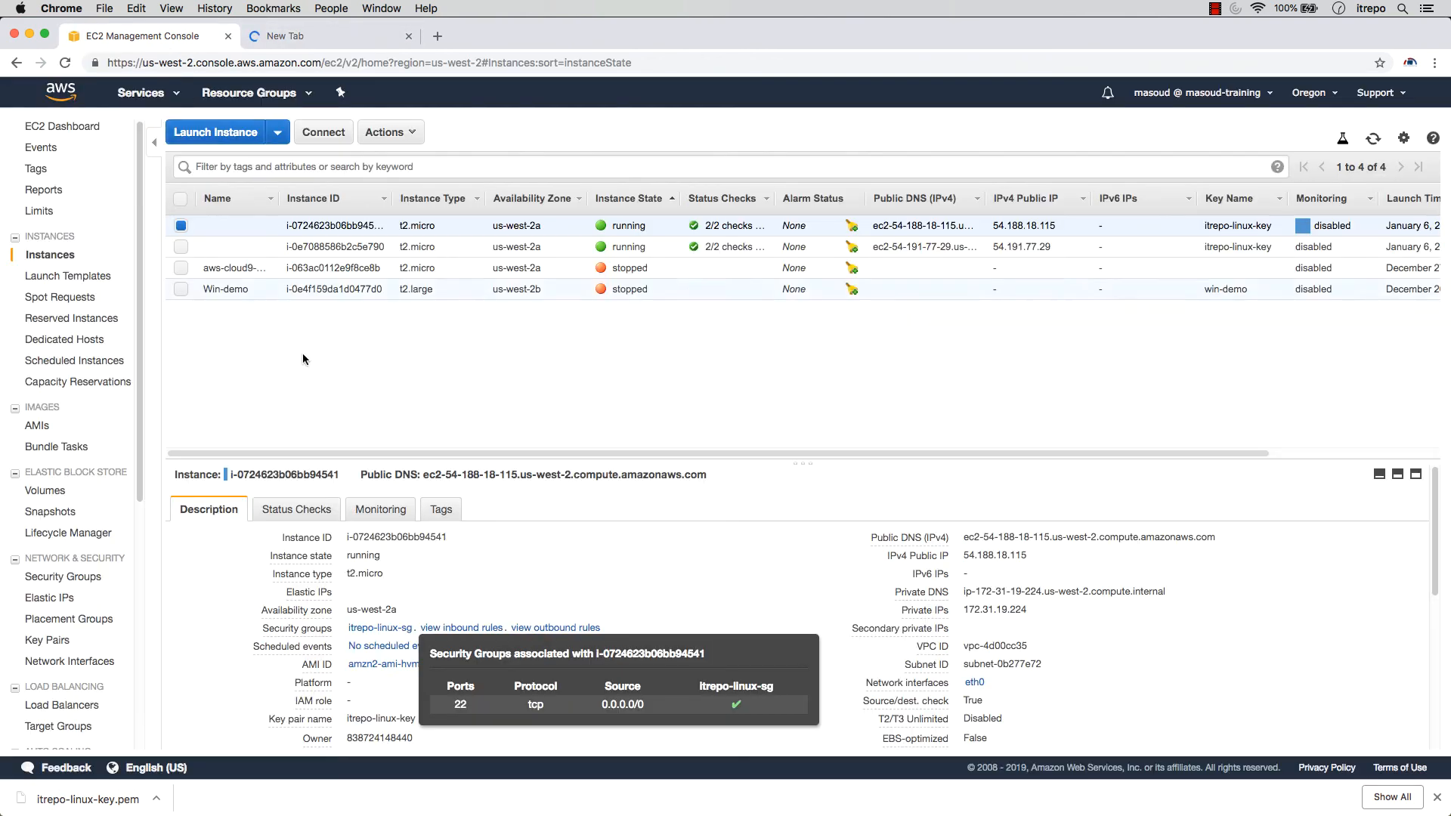
{"action": "left_click", "coordinate": [380, 628]}
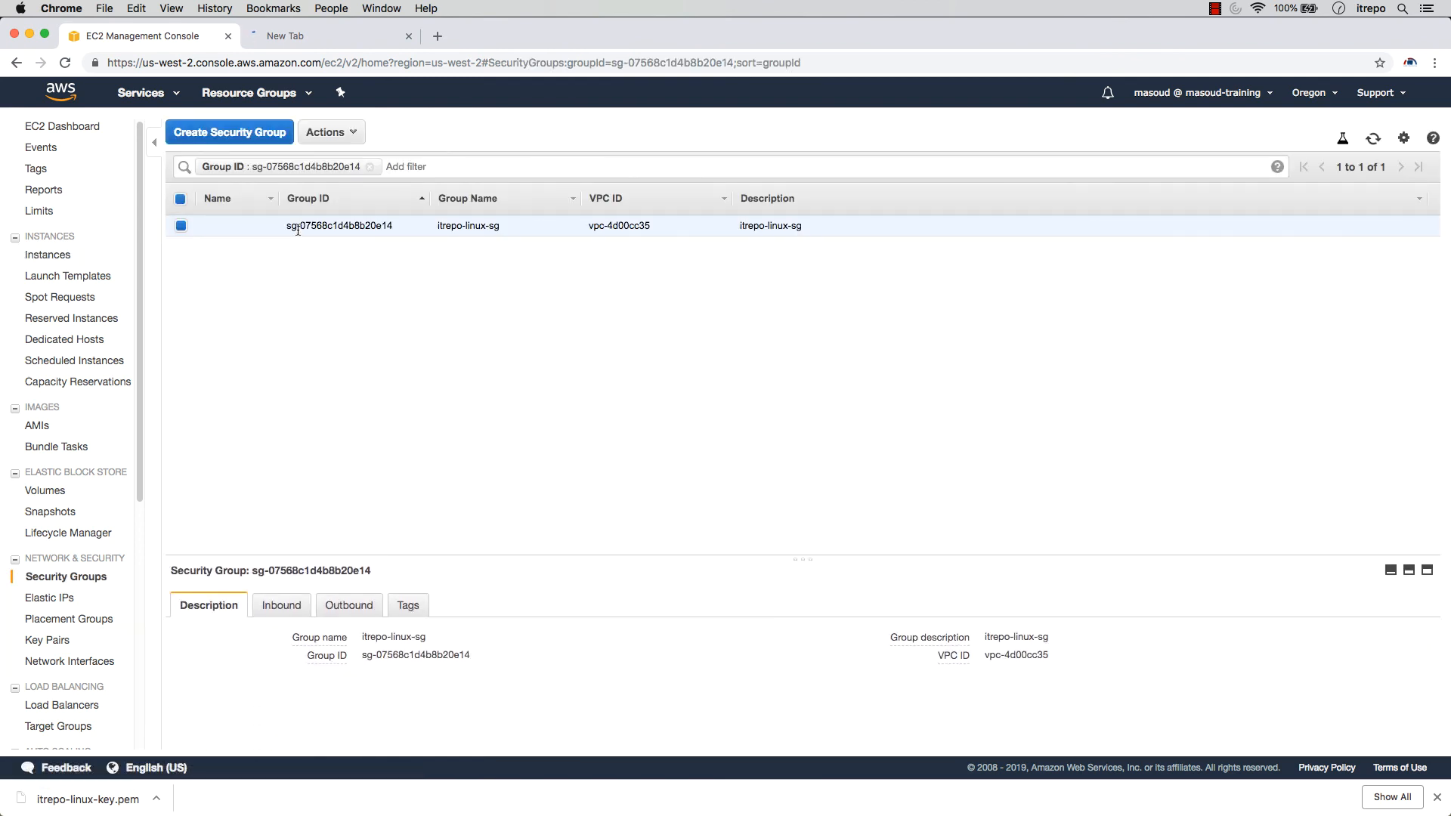
{"action": "left_click", "coordinate": [278, 606]}
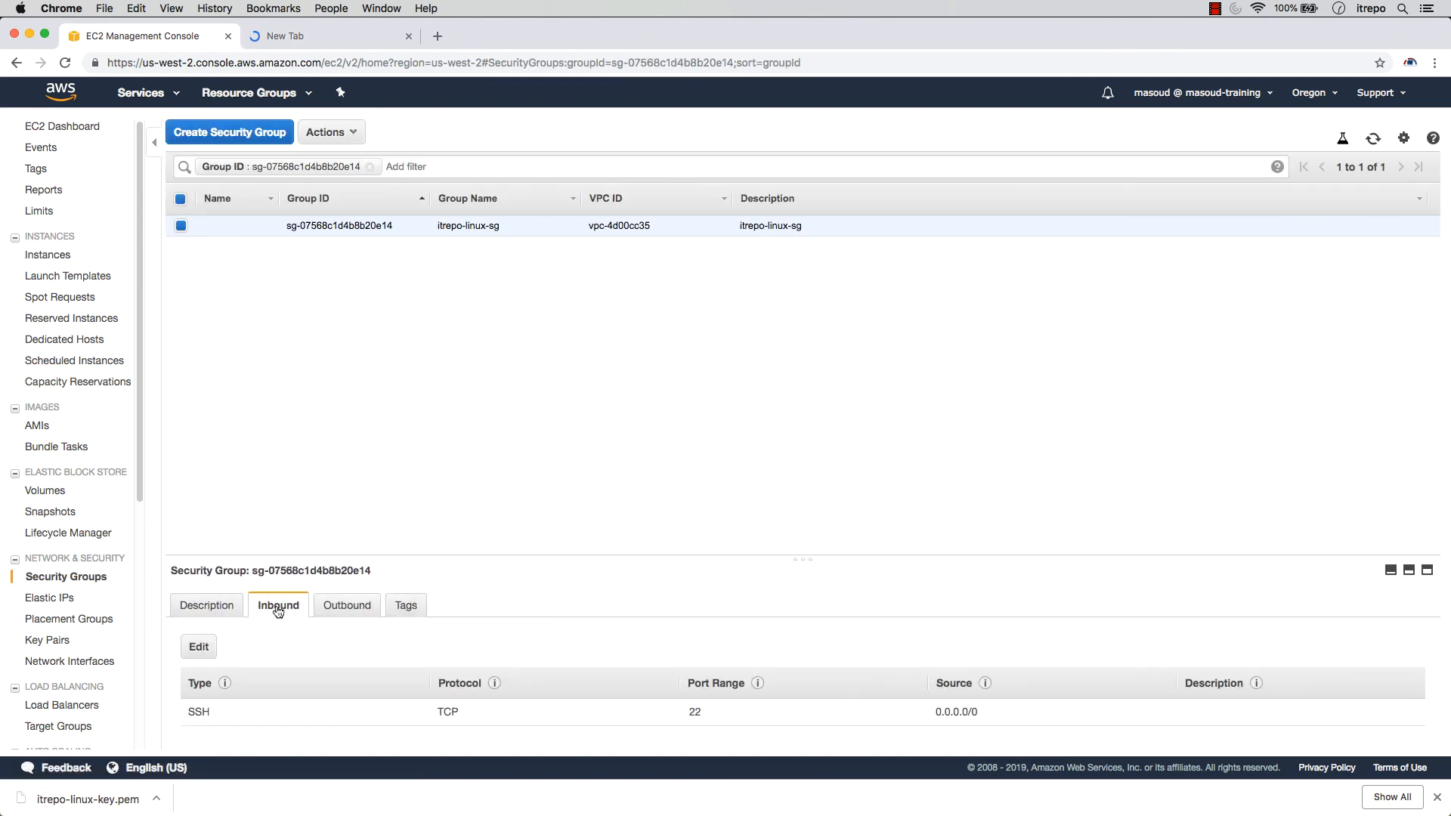
{"action": "left_click", "coordinate": [199, 647]}
{"action": "left_click", "coordinate": [352, 438]}
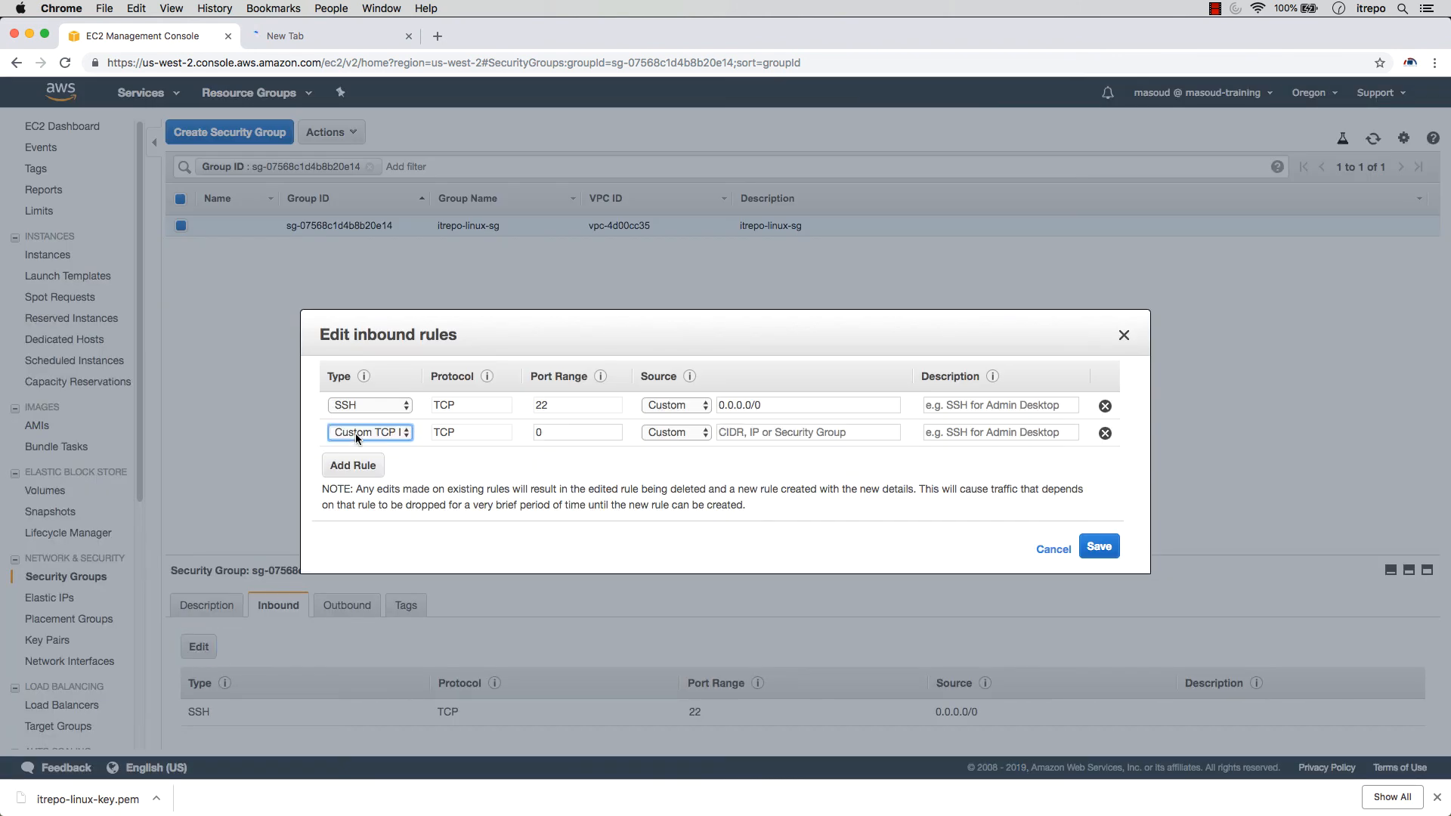
{"action": "left_click", "coordinate": [355, 433]}
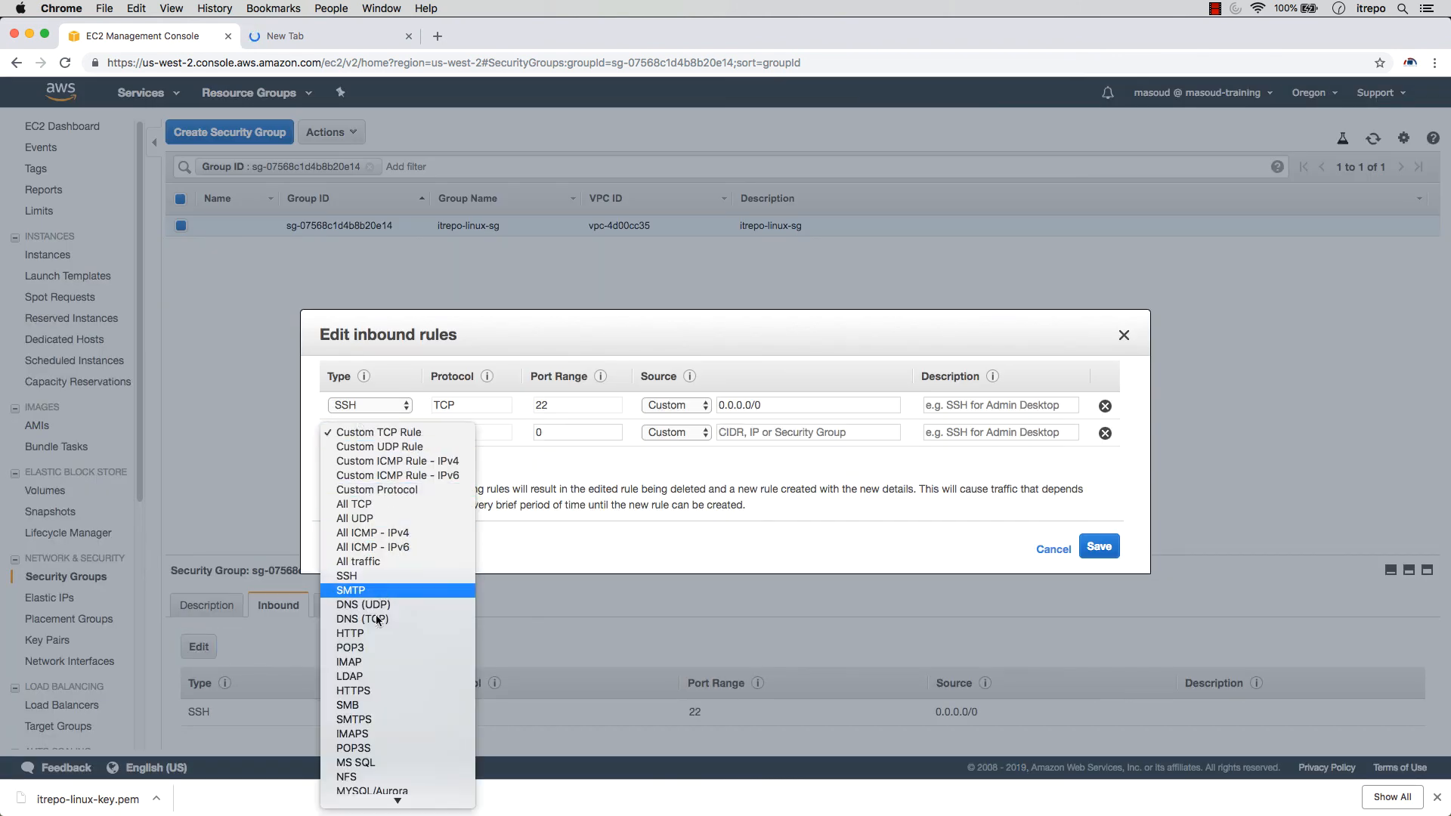
{"action": "left_click", "coordinate": [350, 633]}
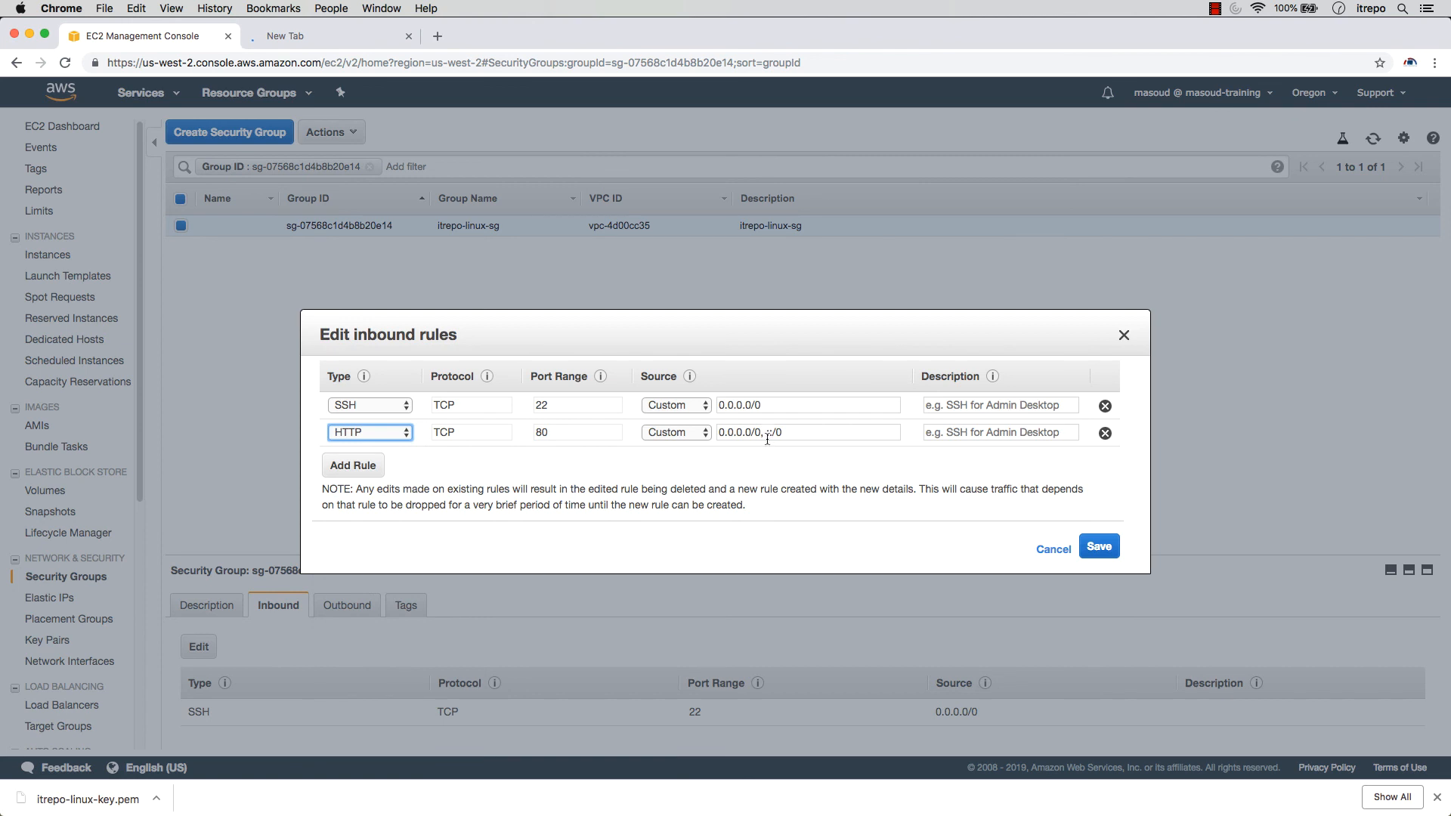
{"action": "left_click", "coordinate": [1103, 549]}
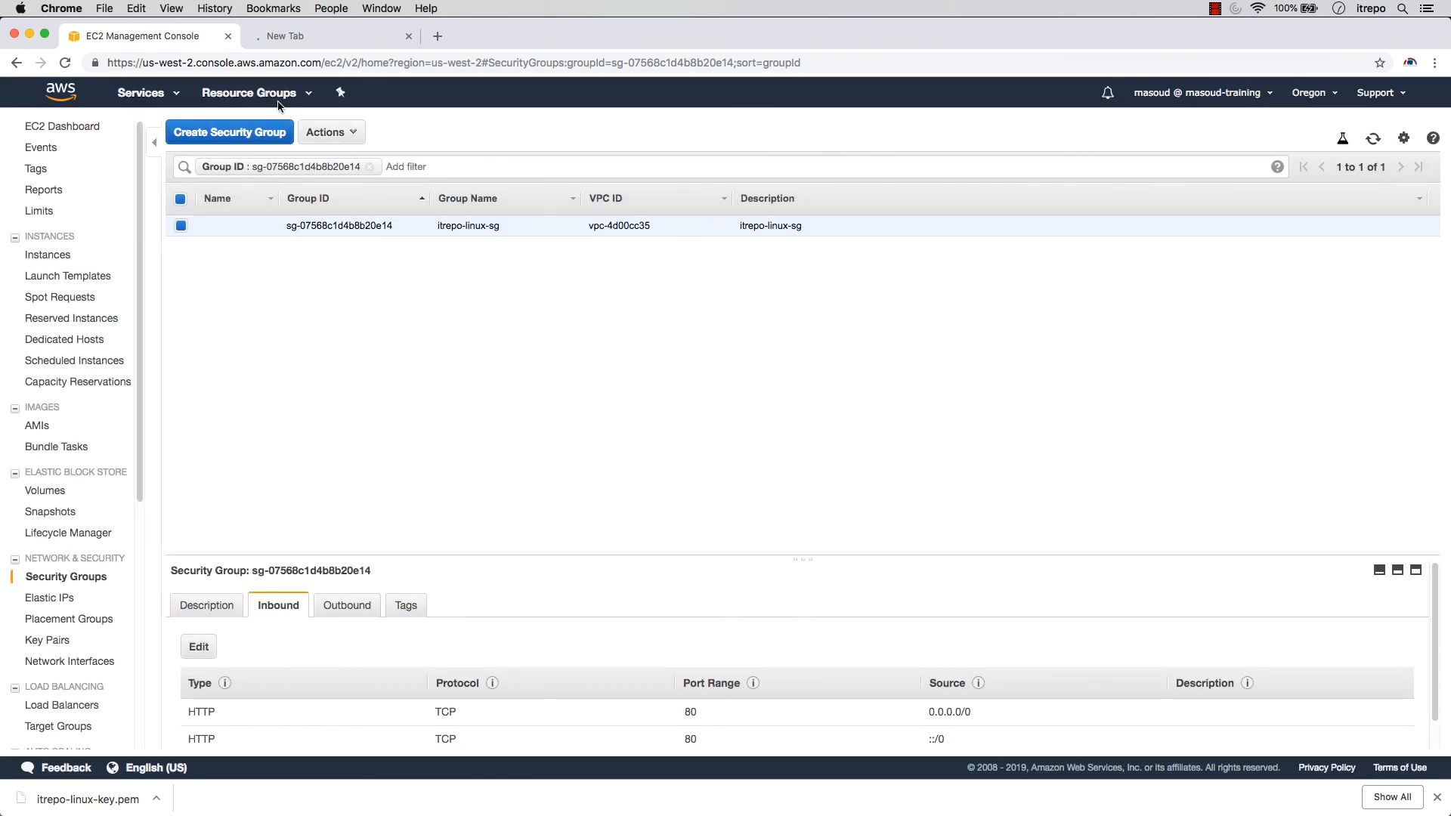
- Return to the web page's tab and load the instance's copied public DNS address again
{"action": "left_click", "coordinate": [297, 39]}
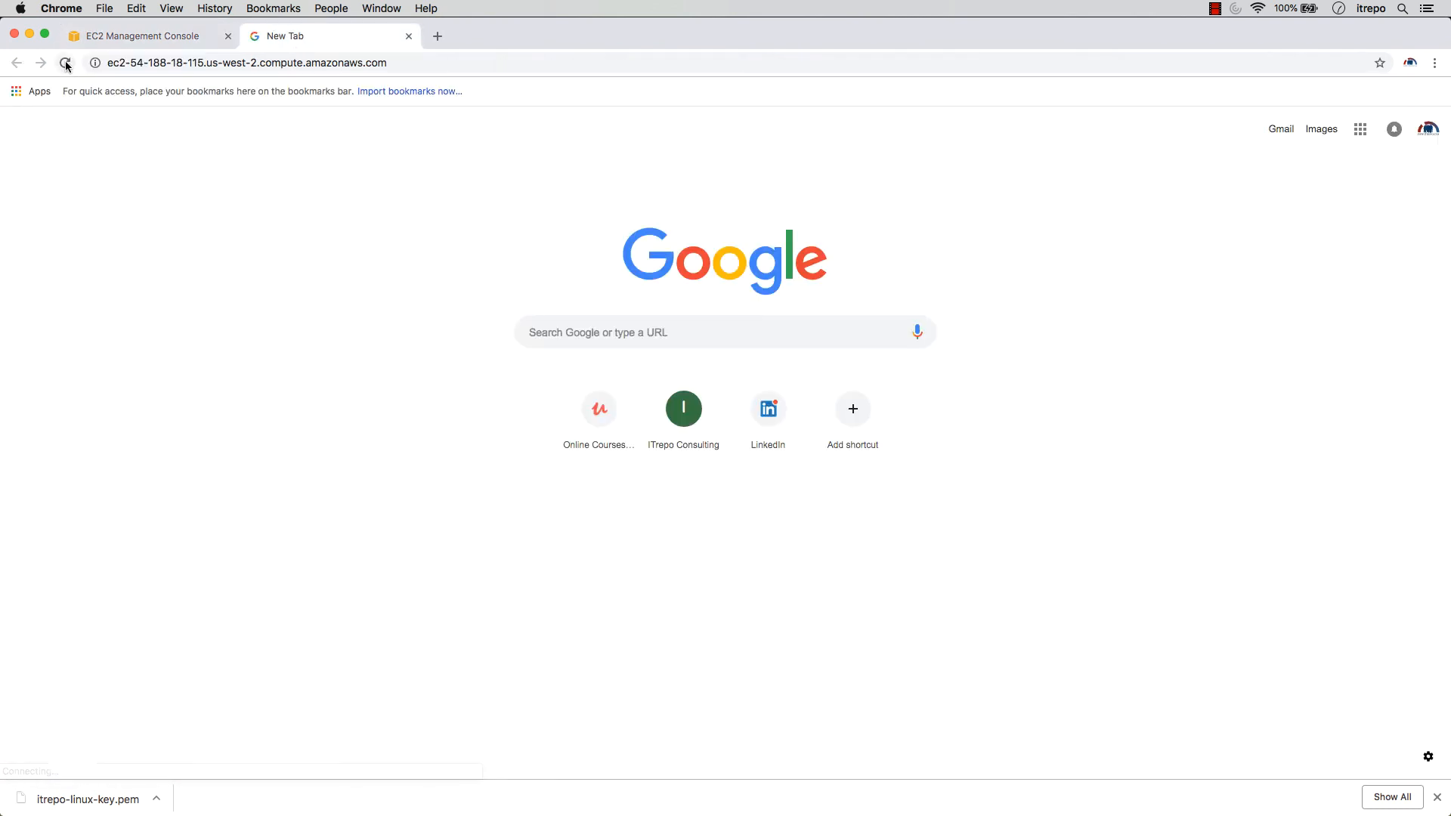
{"action": "left_click", "coordinate": [66, 63]}
{"action": "left_click", "coordinate": [141, 62]}
{"action": "right_click", "coordinate": [141, 62]}
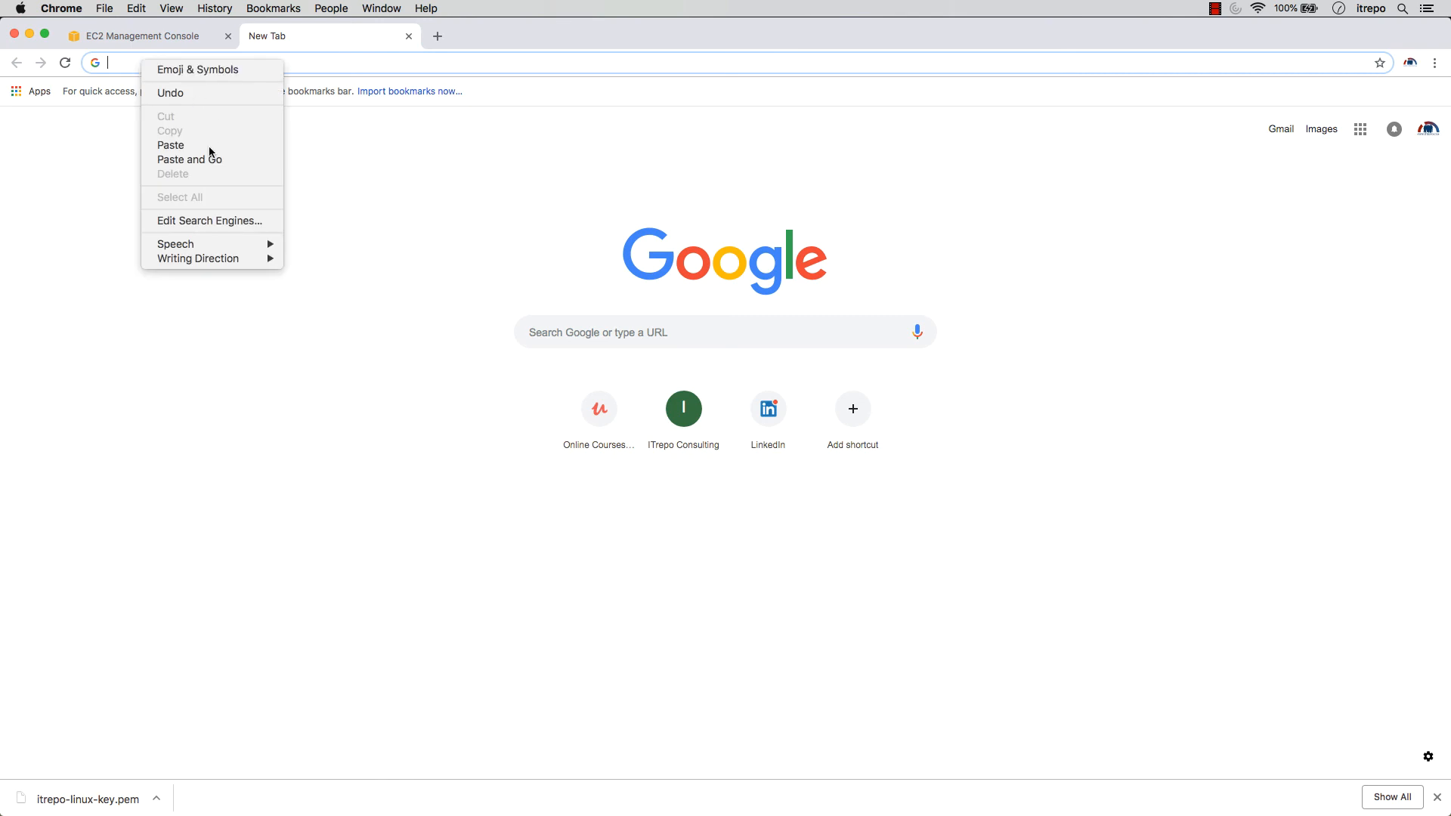
{"action": "left_click", "coordinate": [202, 160]}
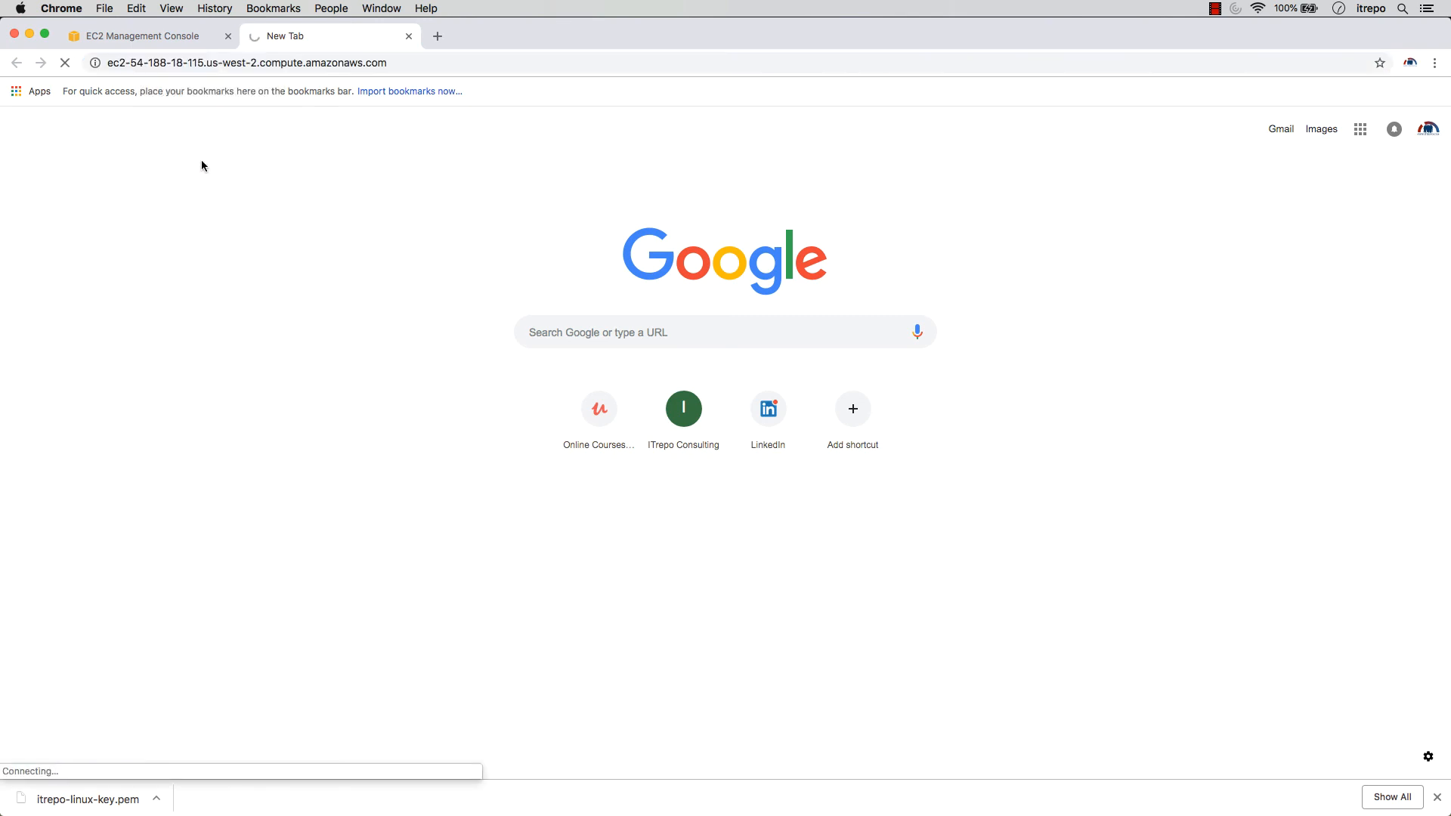